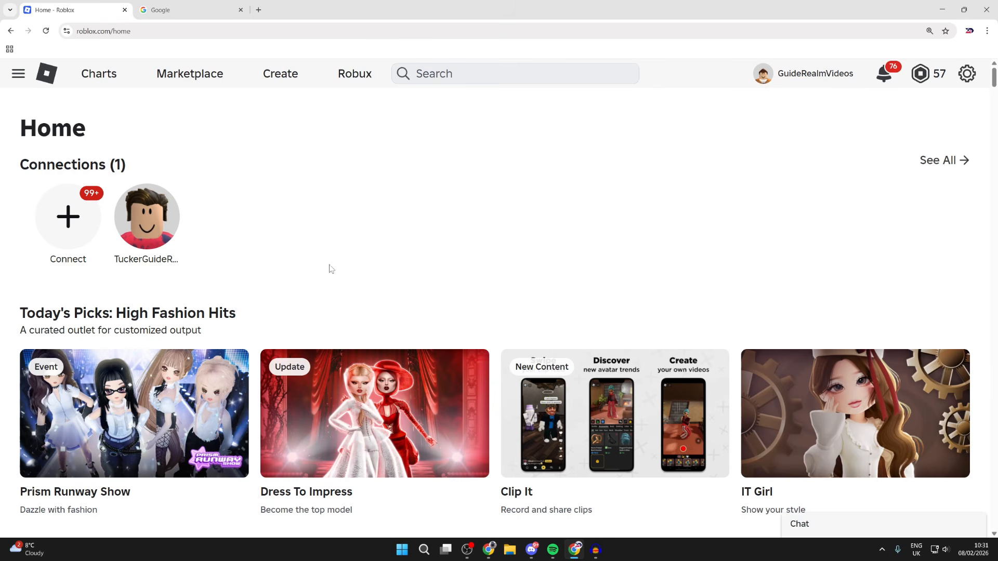
Search Google for "roblox shirt template"
left_click(172, 10)
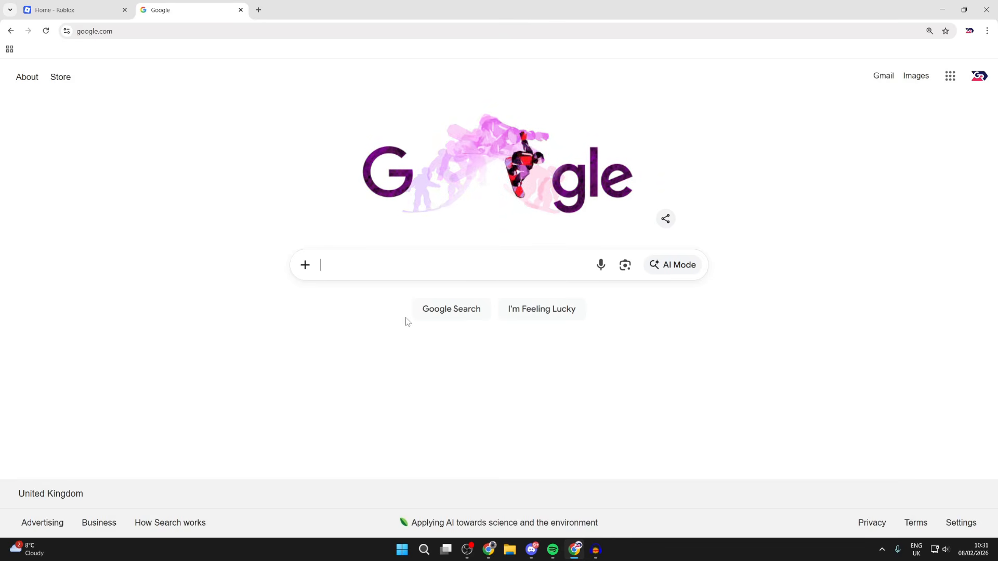
type("roblox shi")
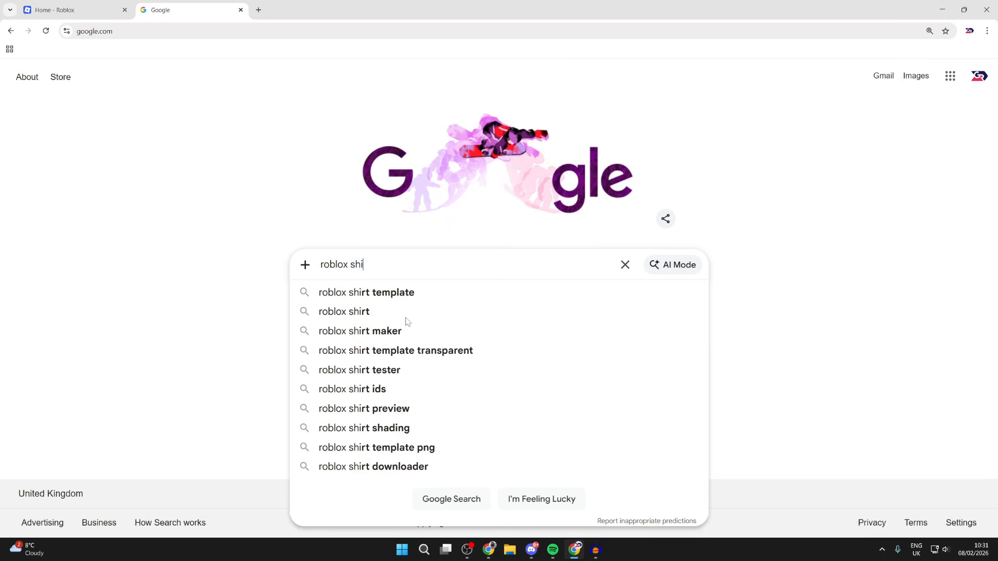
type("rt template")
key("Return")
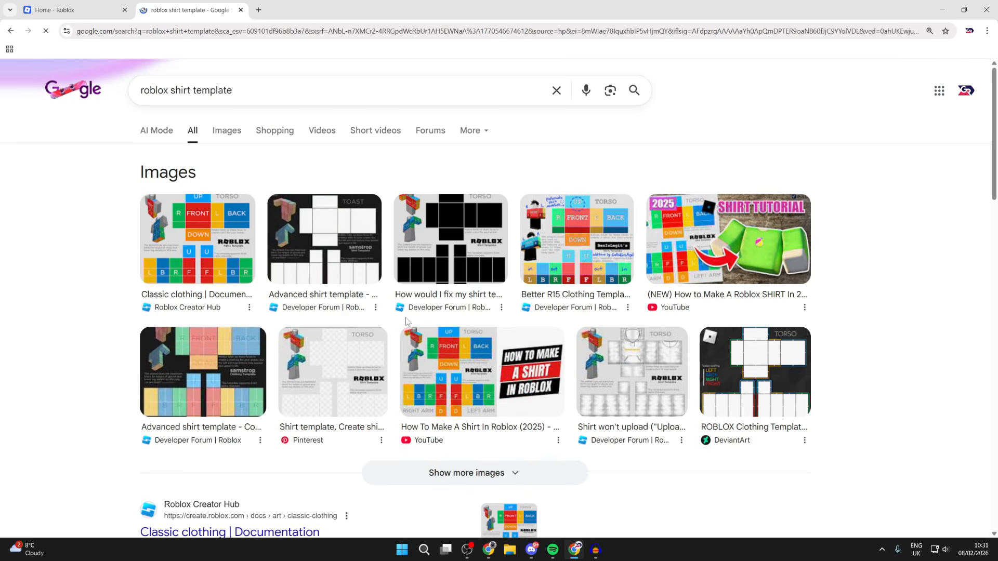
Open the Roblox Creator Hub's Classic clothing documentation and download the Shirt (torso and arms) template
scroll(407, 306, "down", 6)
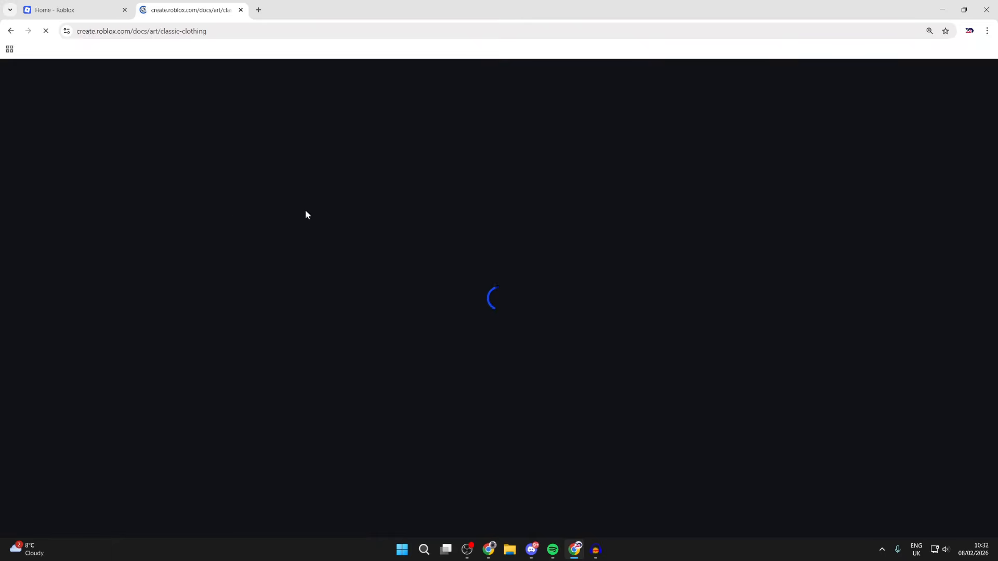
scroll(440, 220, "down", 1)
scroll(439, 216, "down", 5)
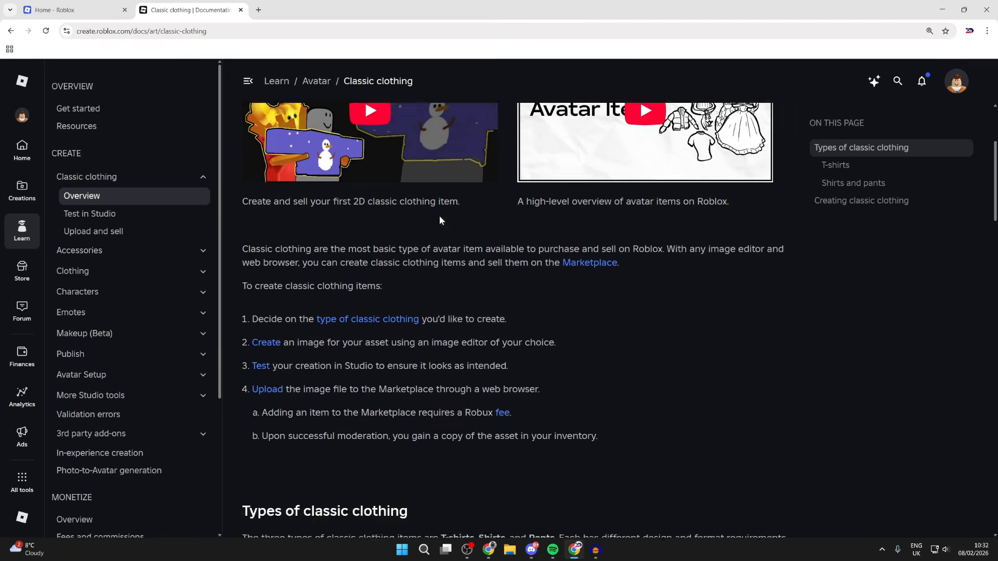
scroll(403, 204, "down", 12)
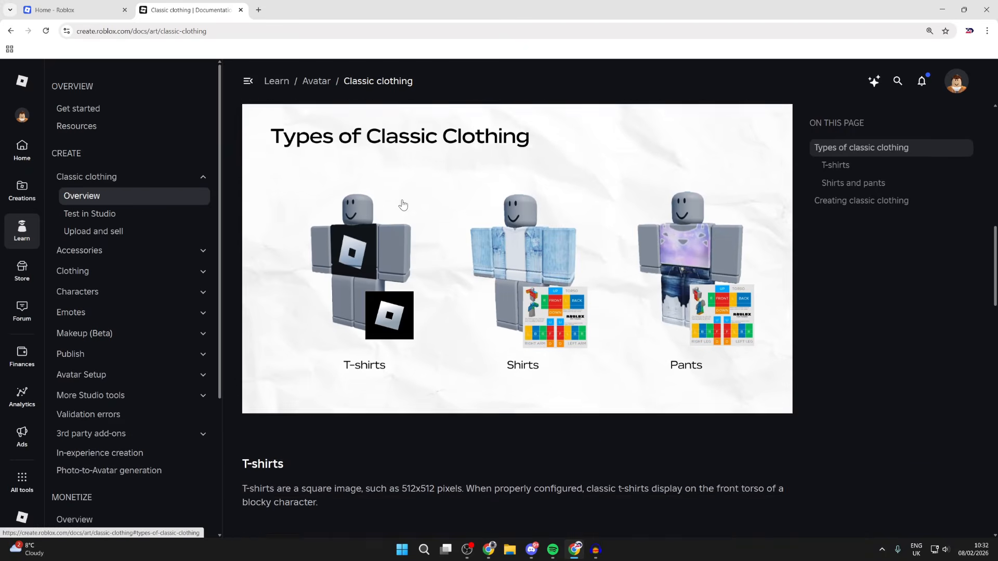
scroll(408, 250, "down", 2)
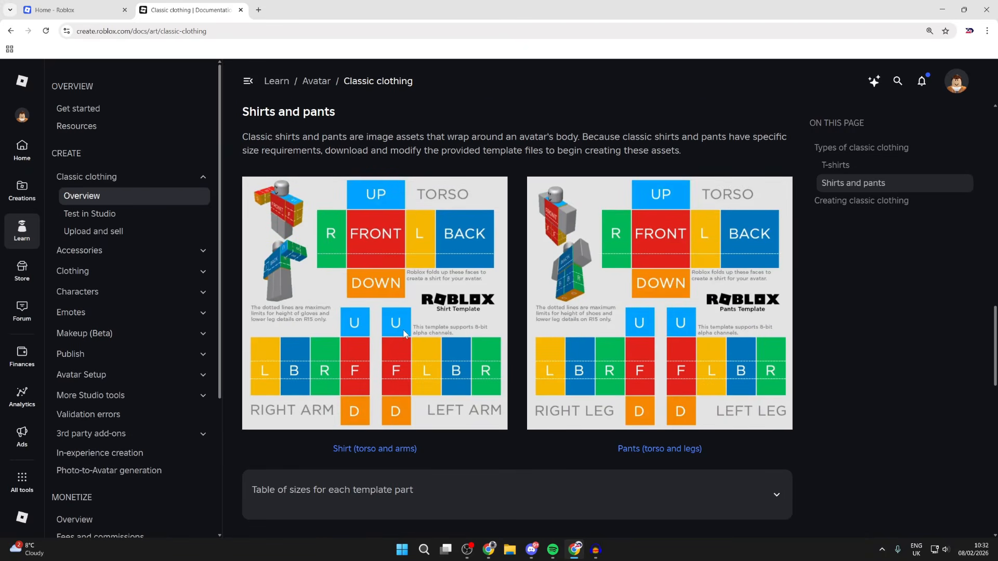
scroll(346, 252, "up", 1)
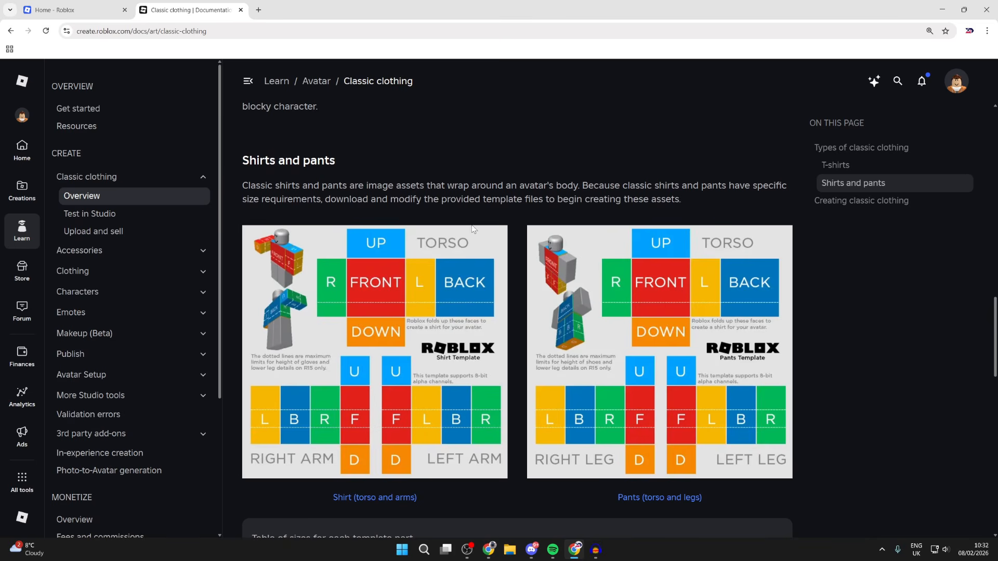
scroll(426, 329, "down", 2)
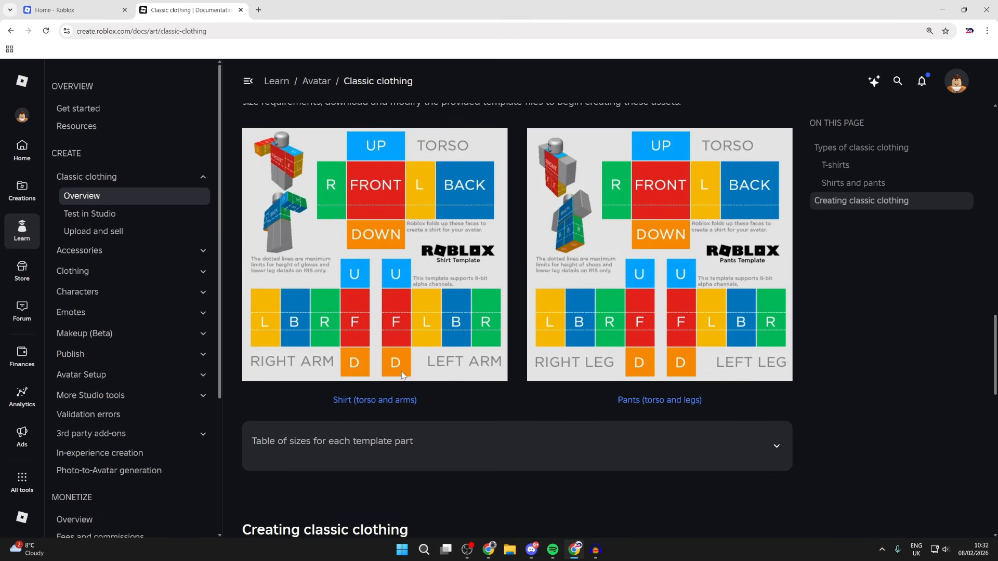
left_click(372, 404)
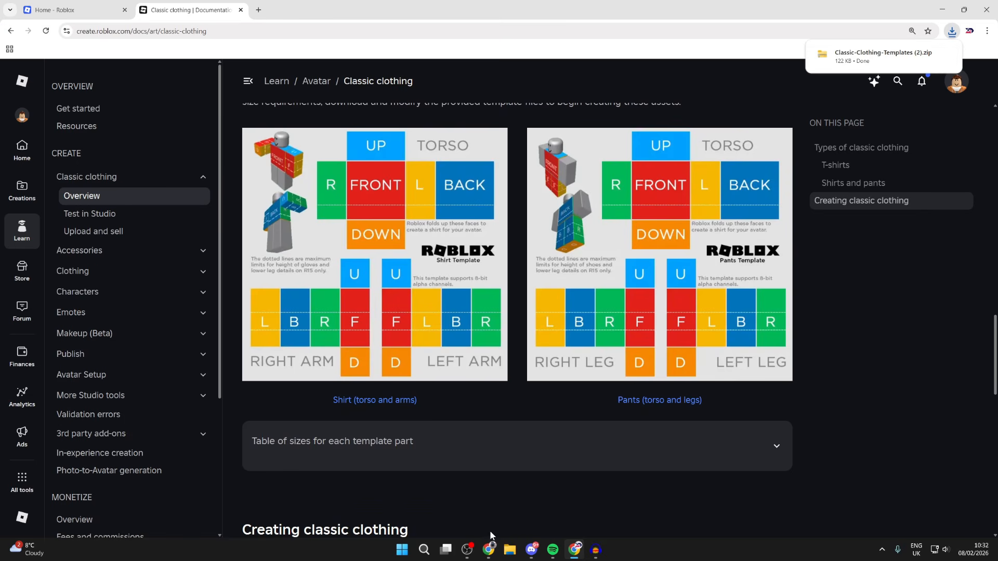
Extract Classic-Clothing-Templates (2).zip in the Downloads folder, check the two template images, and close the File Explorer windows
left_click(510, 552)
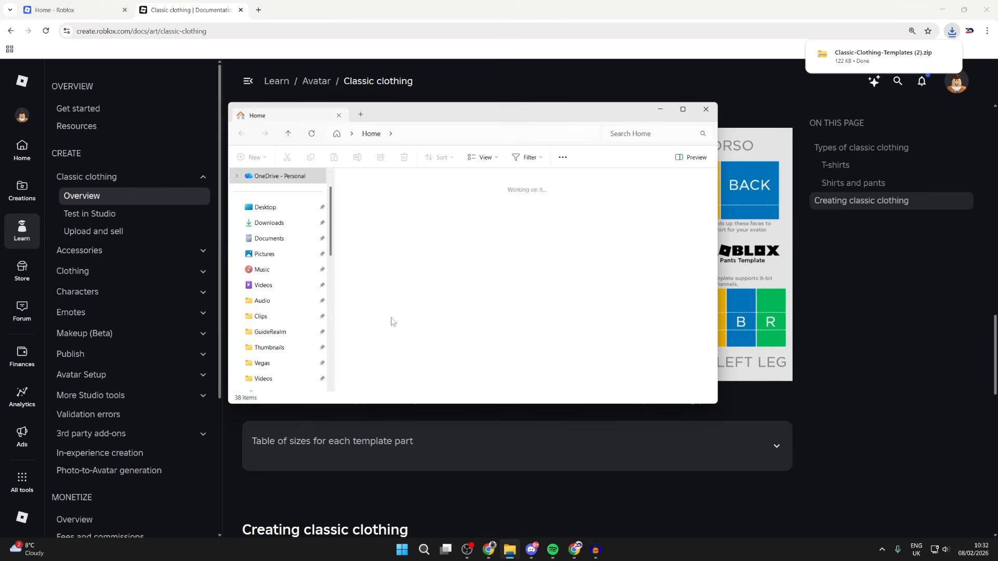
left_click(266, 224)
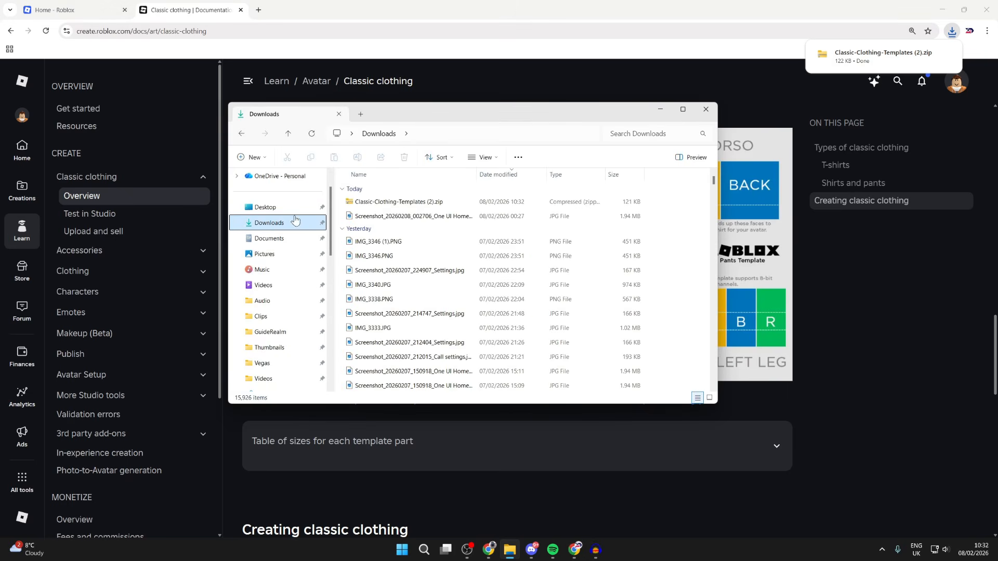
right_click(406, 202)
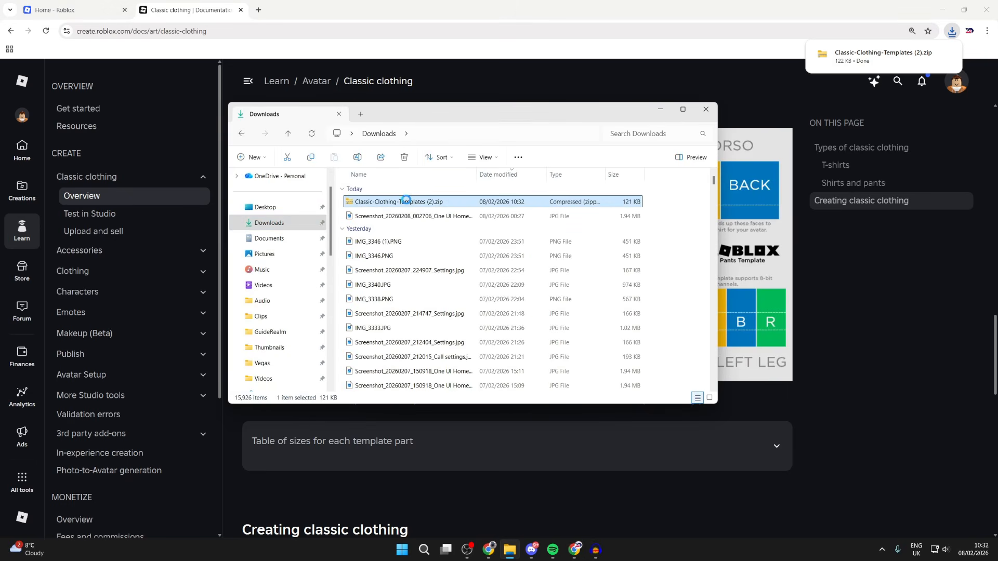
left_click(437, 207)
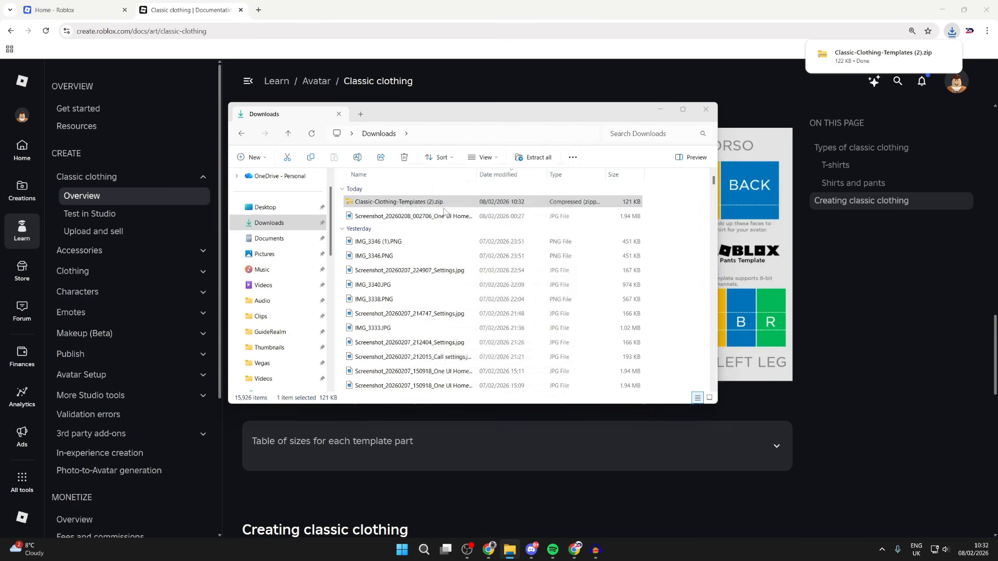
left_click(587, 375)
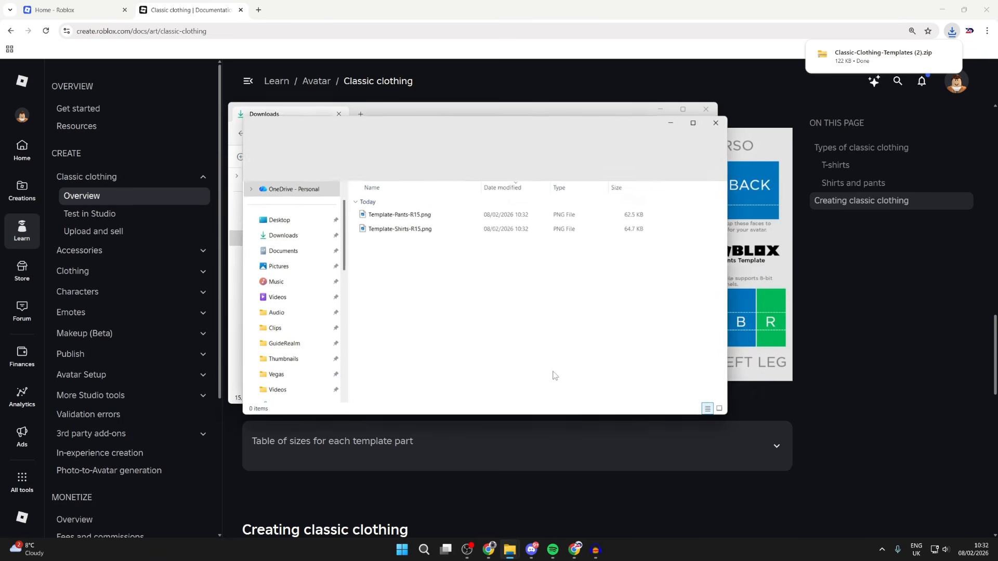
left_click_drag(416, 253, 401, 198)
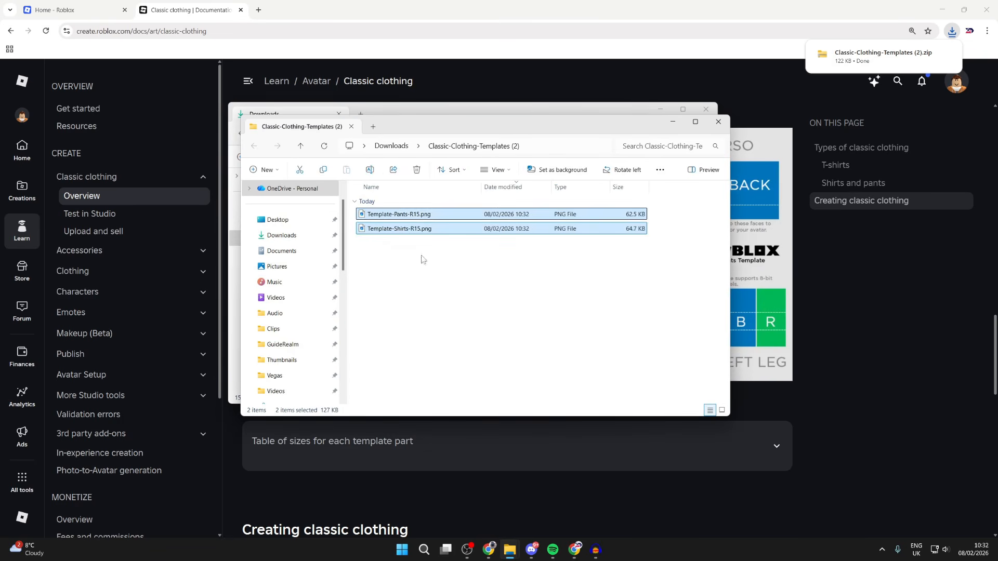
left_click(718, 121)
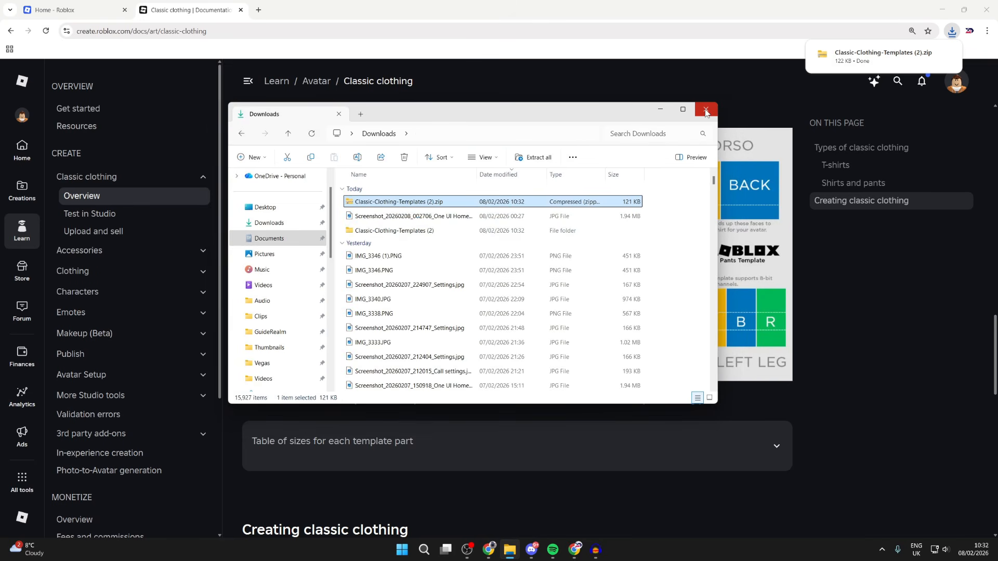
left_click(706, 111)
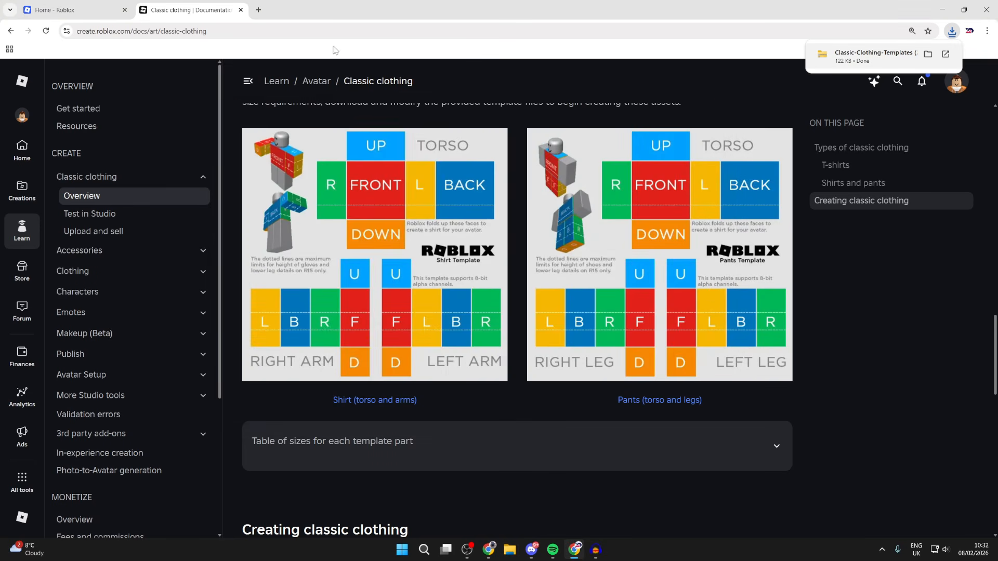
Search Google for "photopea" in a new browser tab
left_click(258, 9)
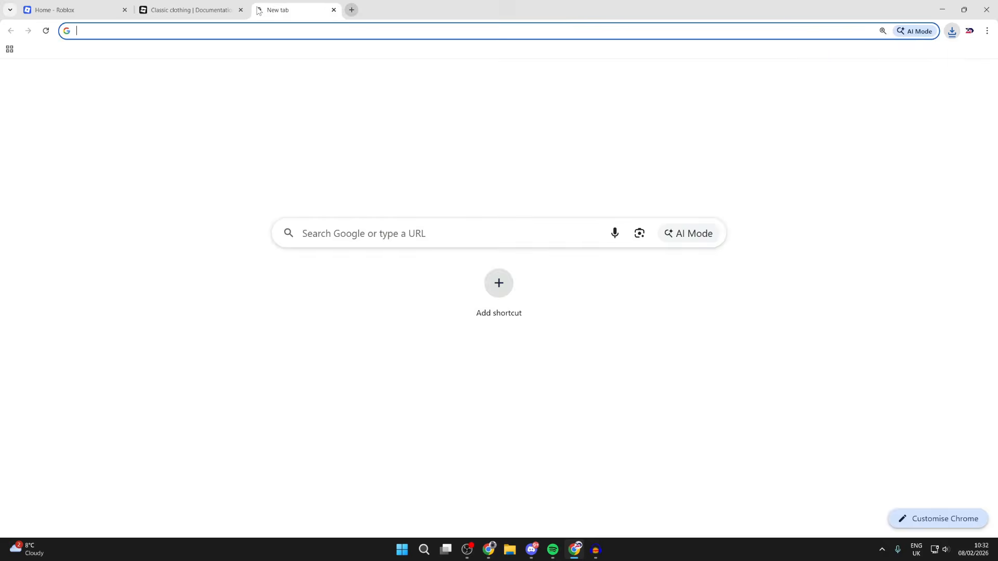
left_click(390, 234)
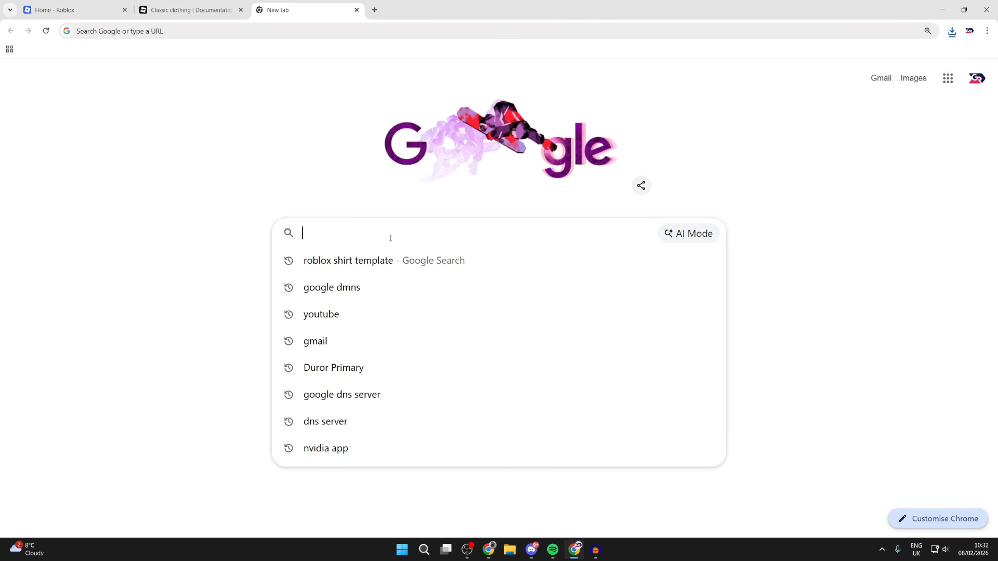
type("photopea")
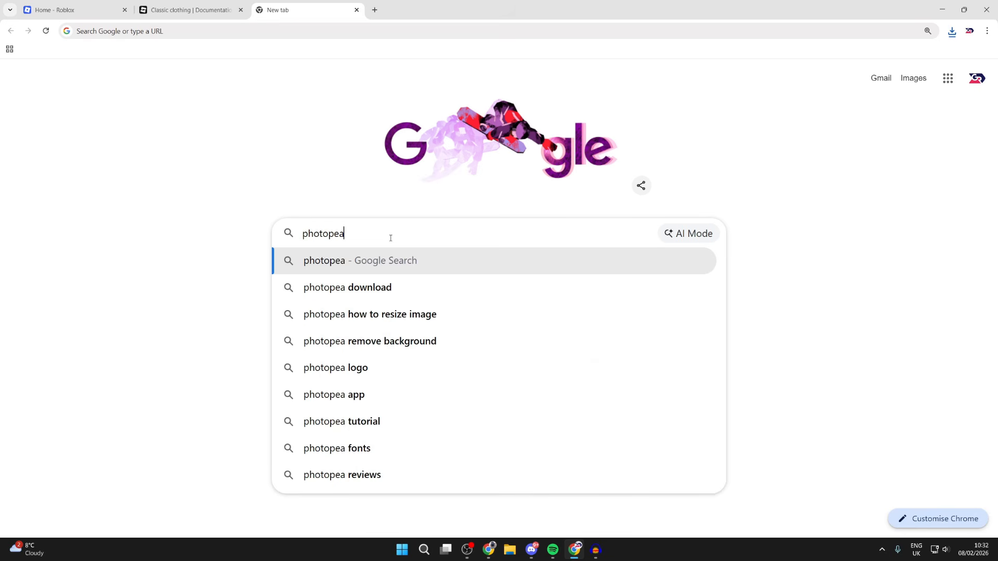
key("Return")
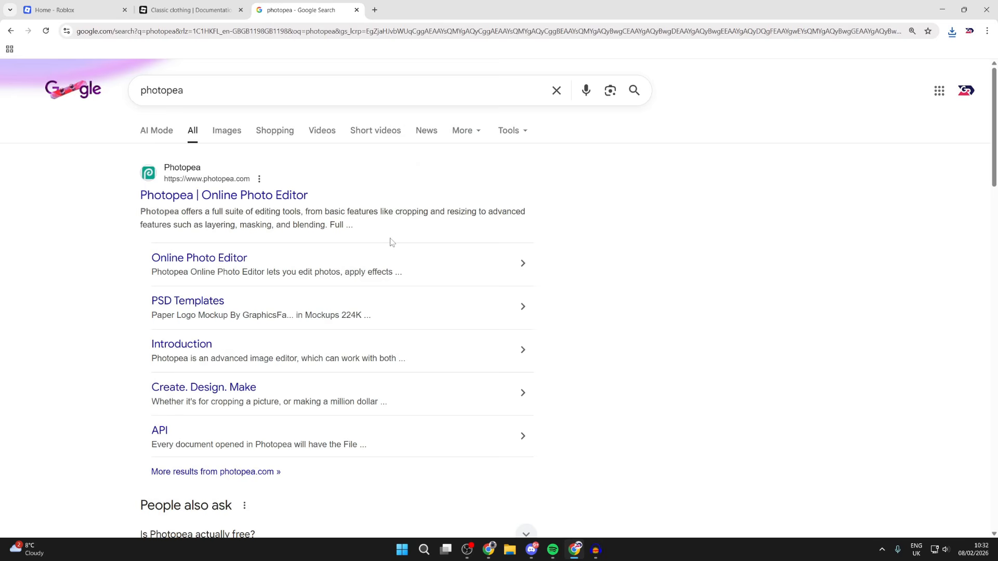
Launch the online editor from the Photopea website and agree to its privacy choices
left_click(236, 201)
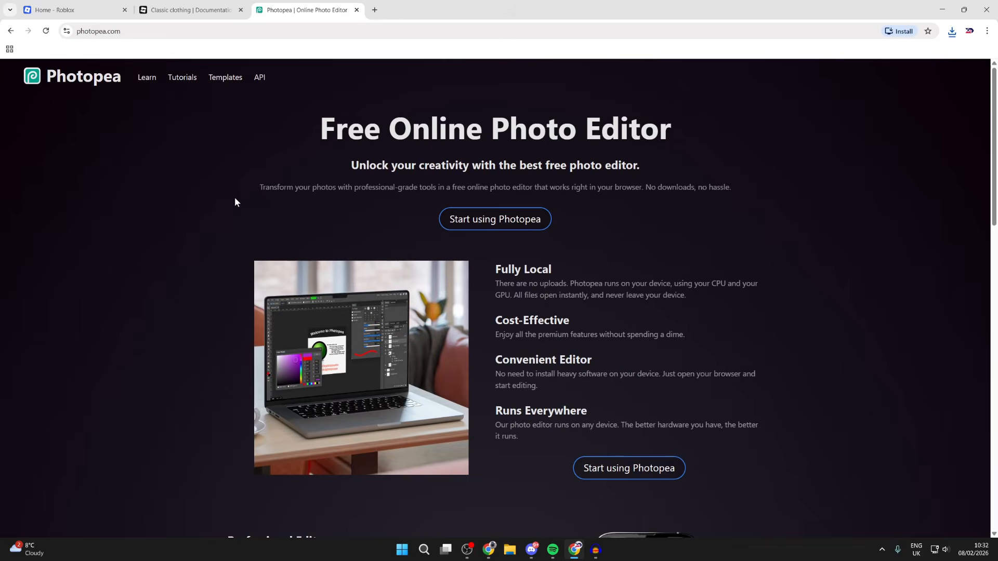
left_click(502, 219)
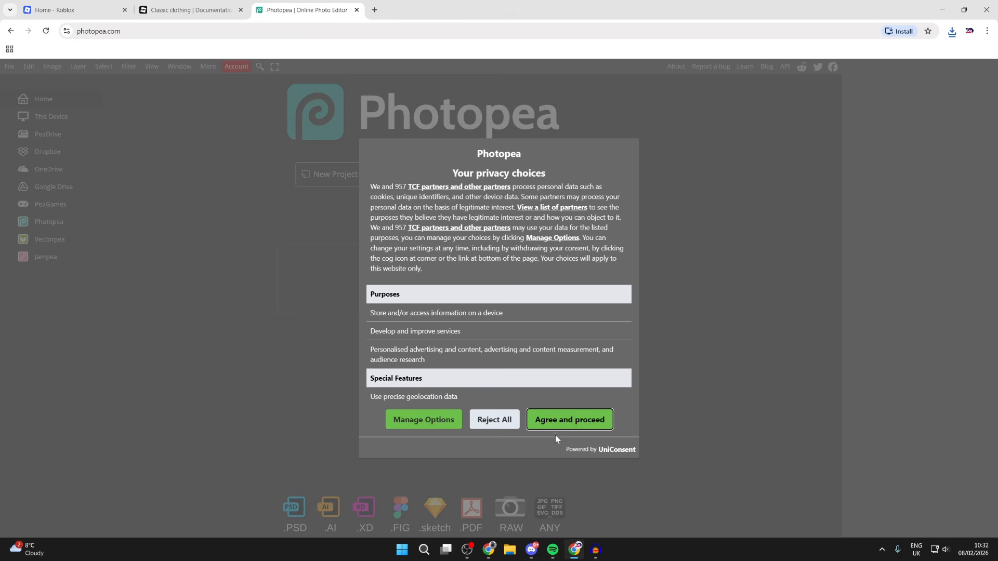
left_click(569, 424)
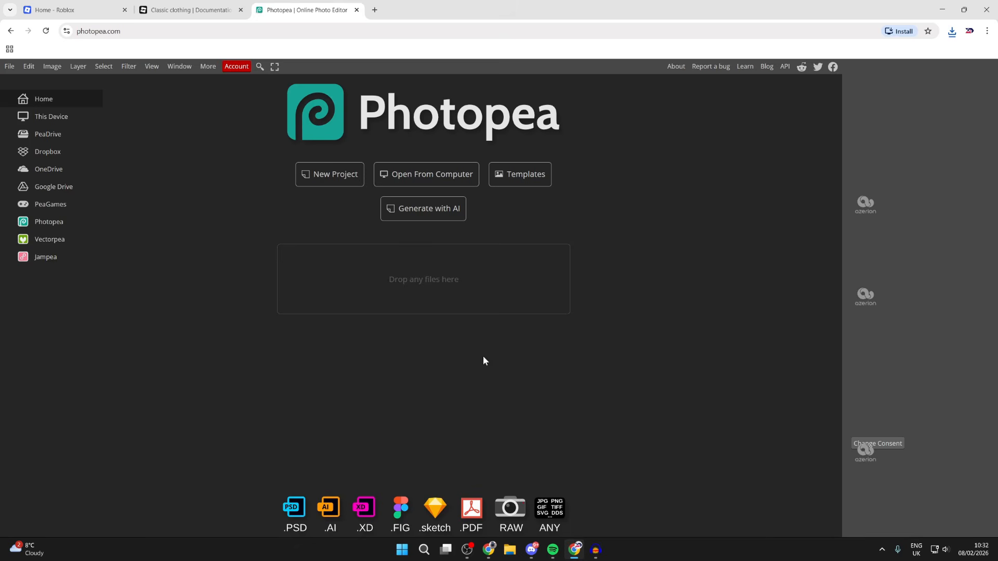
Open Template-Shirts-R15.png from the Classic-Clothing-Templates (2) folder in Downloads
left_click(413, 180)
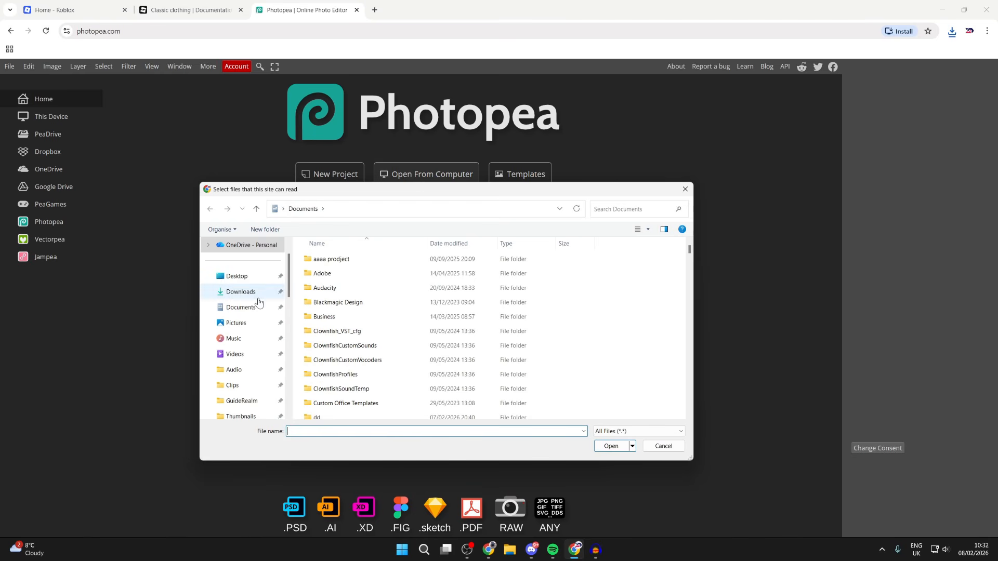
left_click(258, 298)
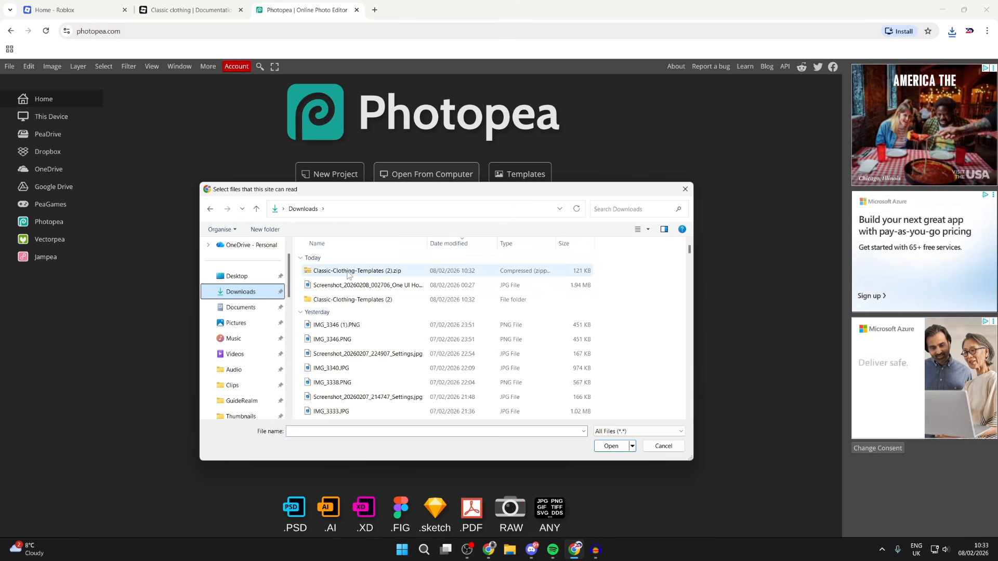
double_click(350, 298)
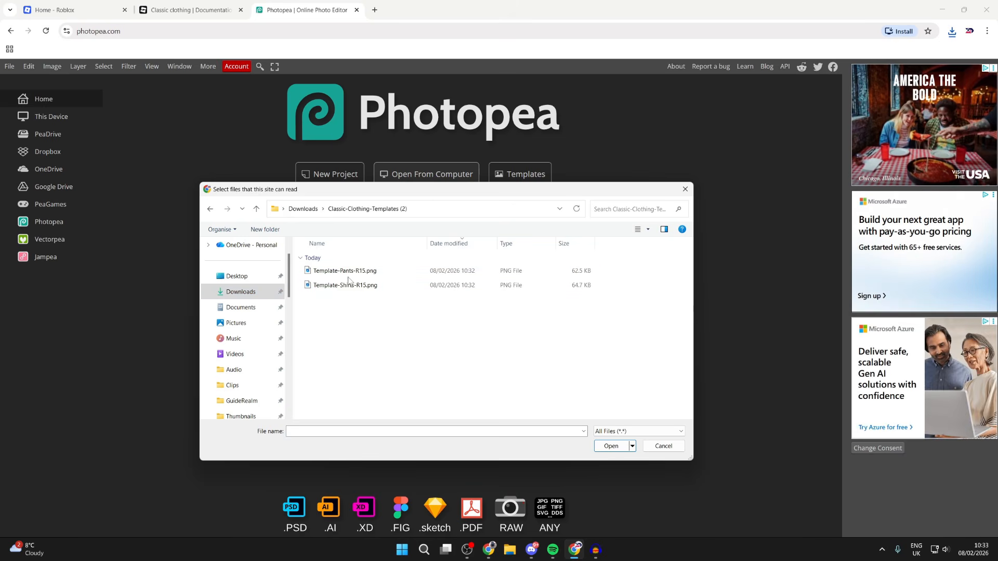
left_click(391, 285)
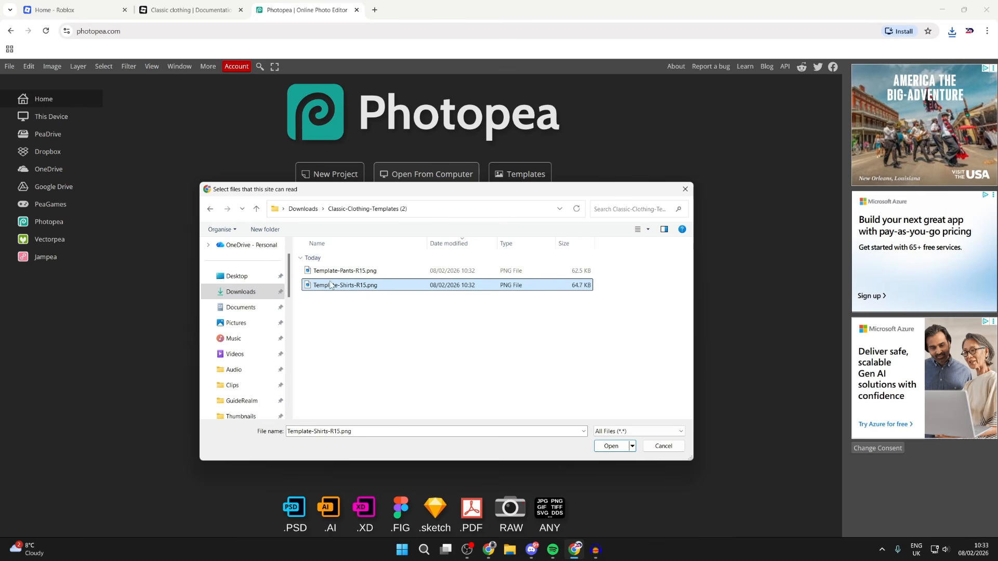
left_click(611, 446)
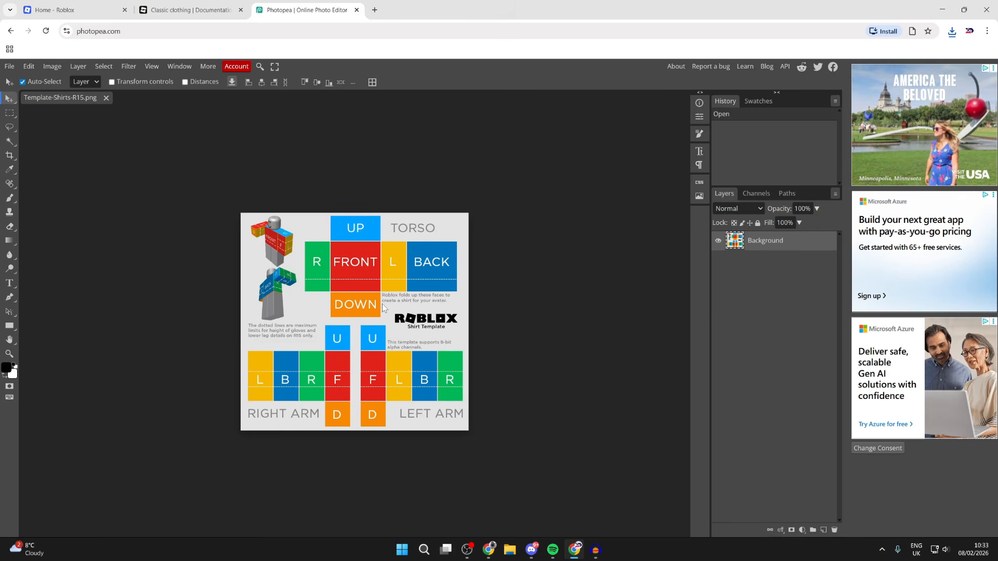
Select the torso's UP, FRONT and DOWN column with a rectangular selection, delete its contents, and deselect
left_click_drag(343, 305, 381, 305)
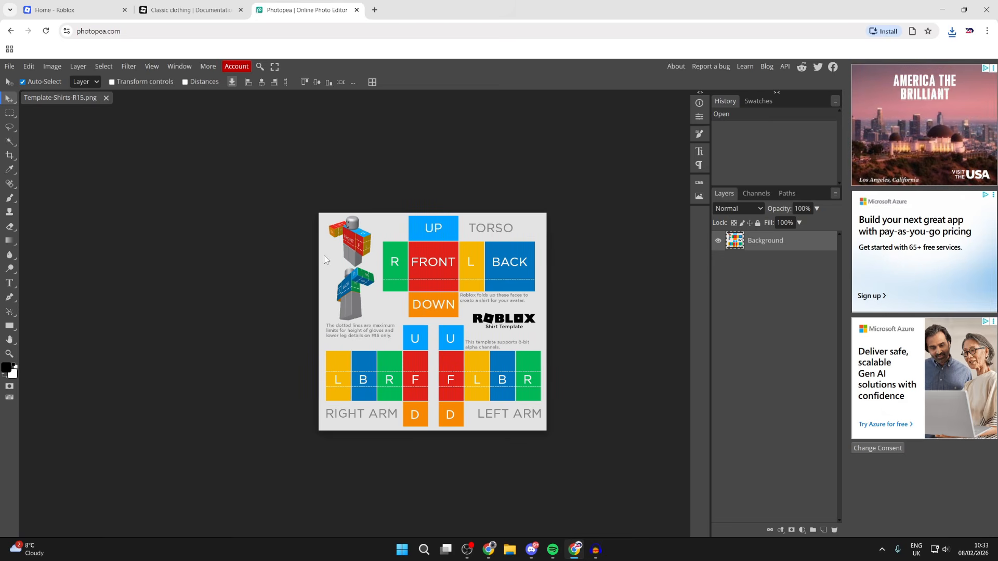
scroll(323, 254, "up", 3)
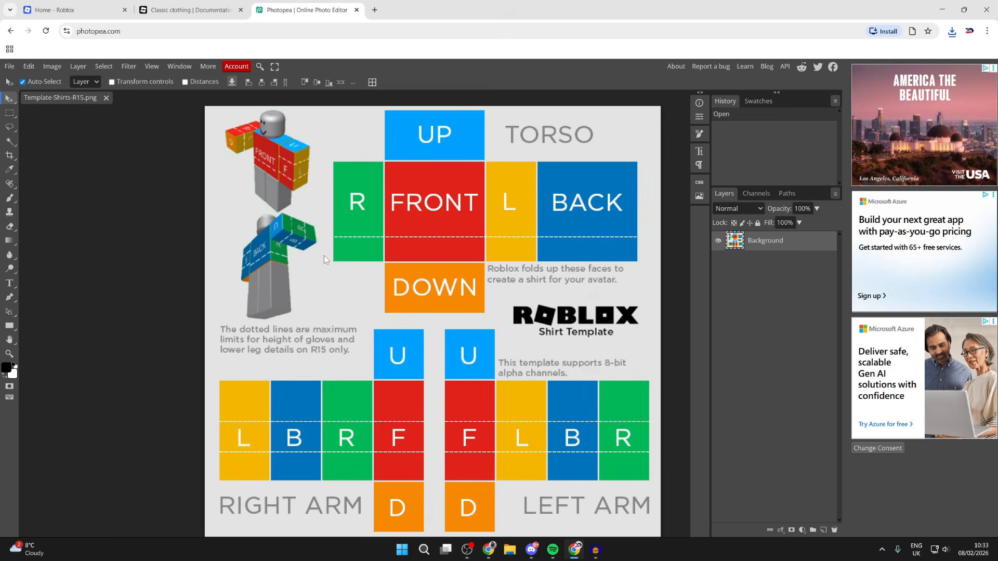
scroll(323, 216, "down", 1)
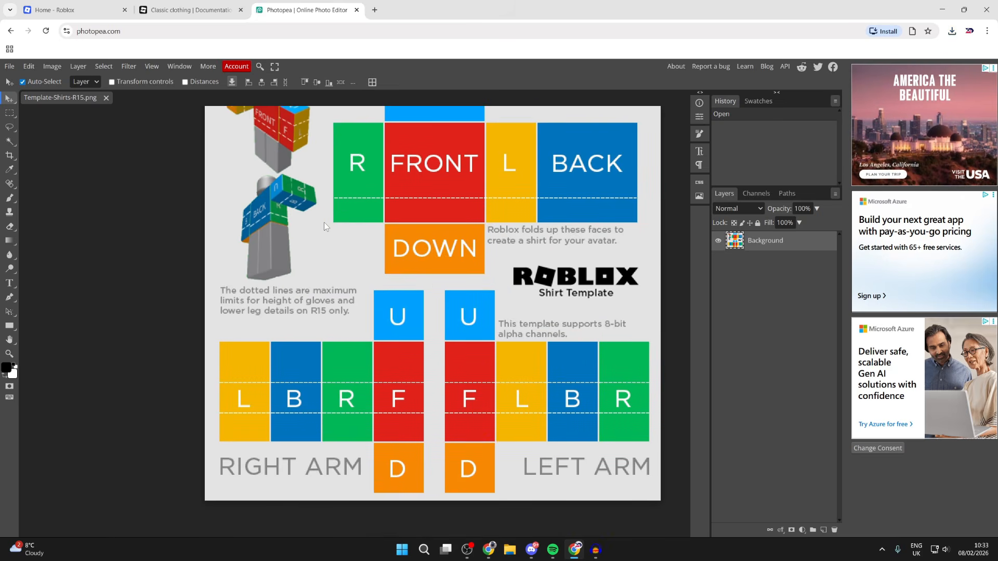
scroll(323, 223, "right", 2)
scroll(323, 223, "left", 1)
scroll(323, 222, "up", 1)
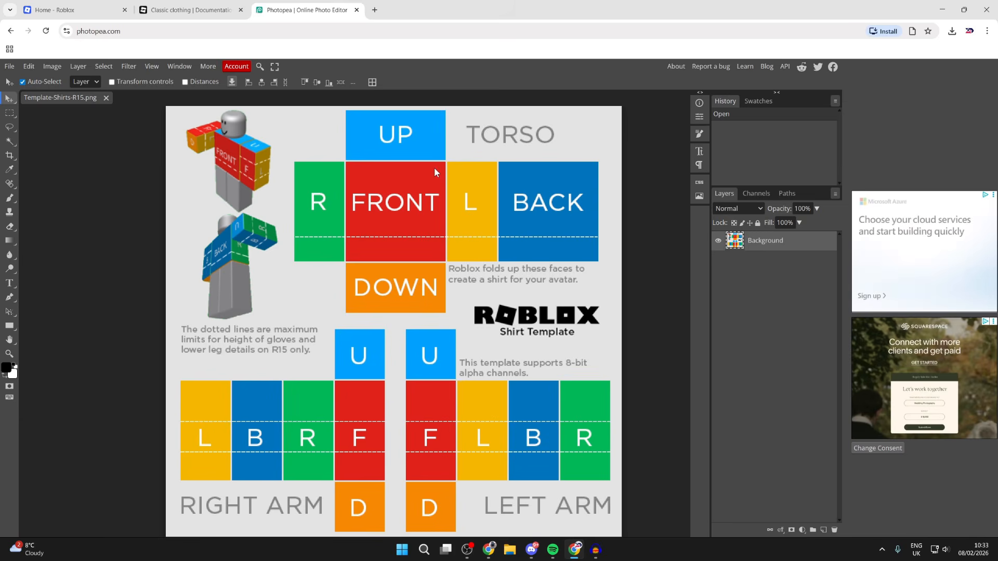
left_click(7, 115)
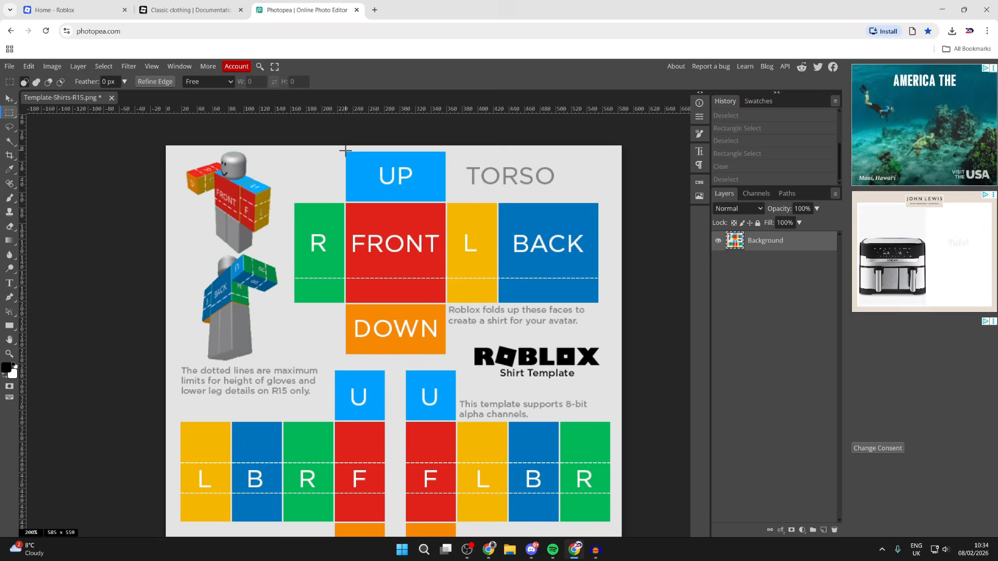
left_click_drag(345, 151, 446, 354)
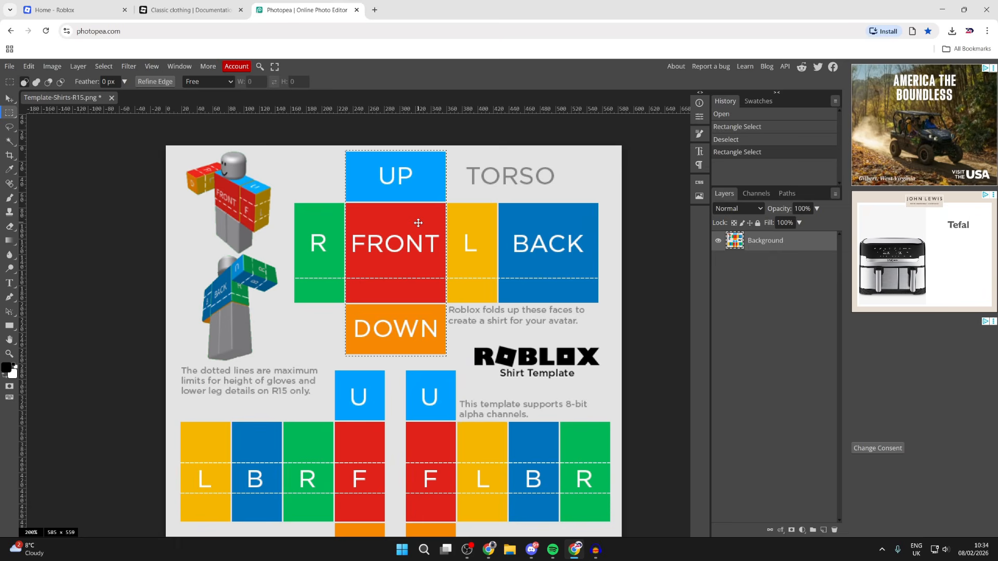
key("Delete")
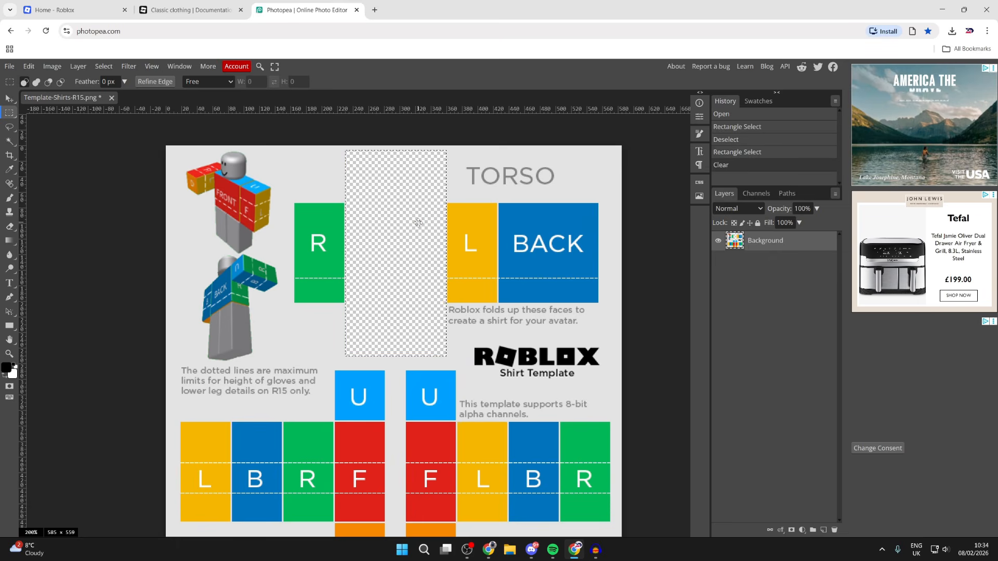
key("ctrl+d")
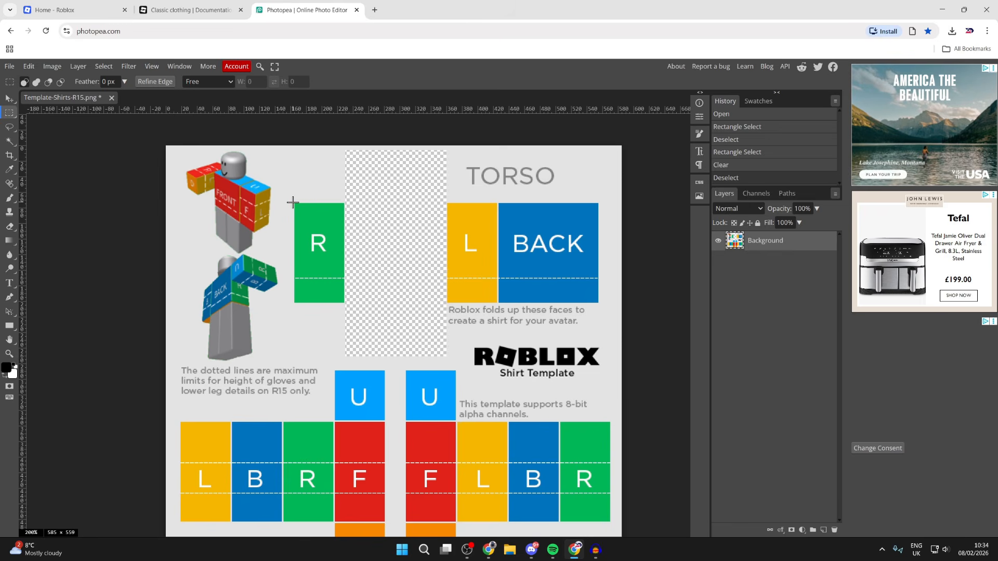
Clear the torso's side and BACK panels with a rectangular selection spanning the row from R to BACK
left_click_drag(294, 202, 600, 303)
key("Delete")
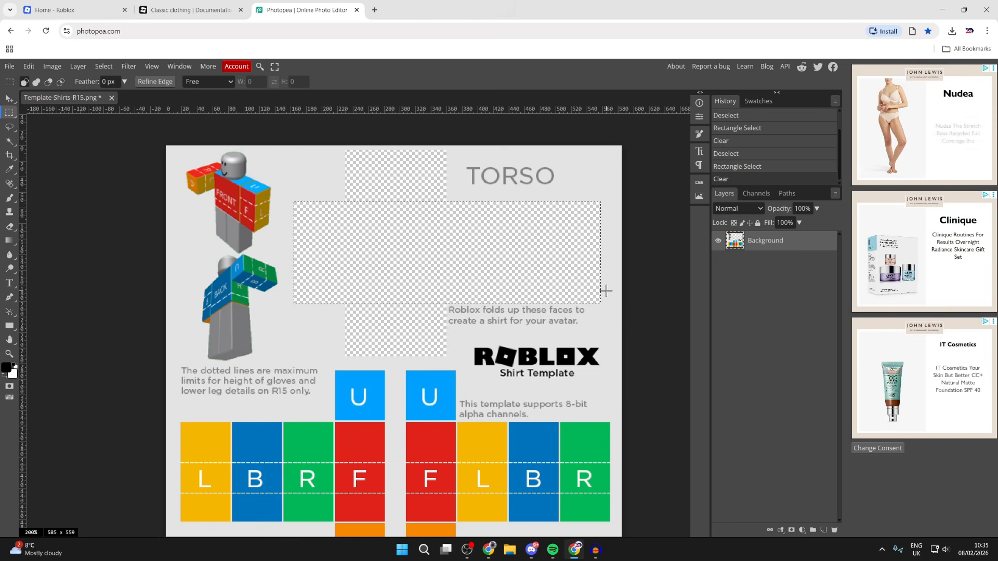
scroll(424, 338, "down", 1)
scroll(424, 337, "down", 1)
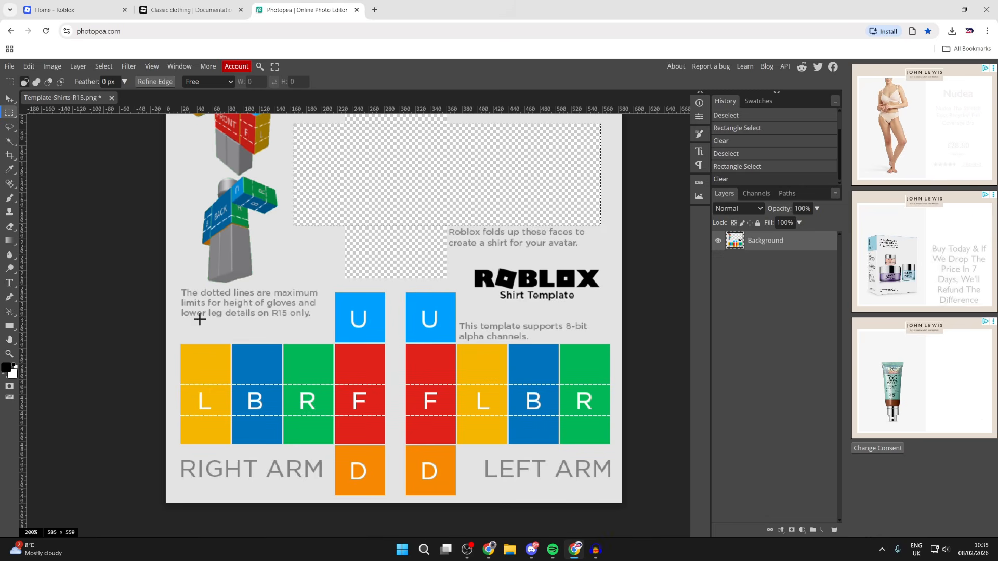
scroll(245, 196, "up", 1)
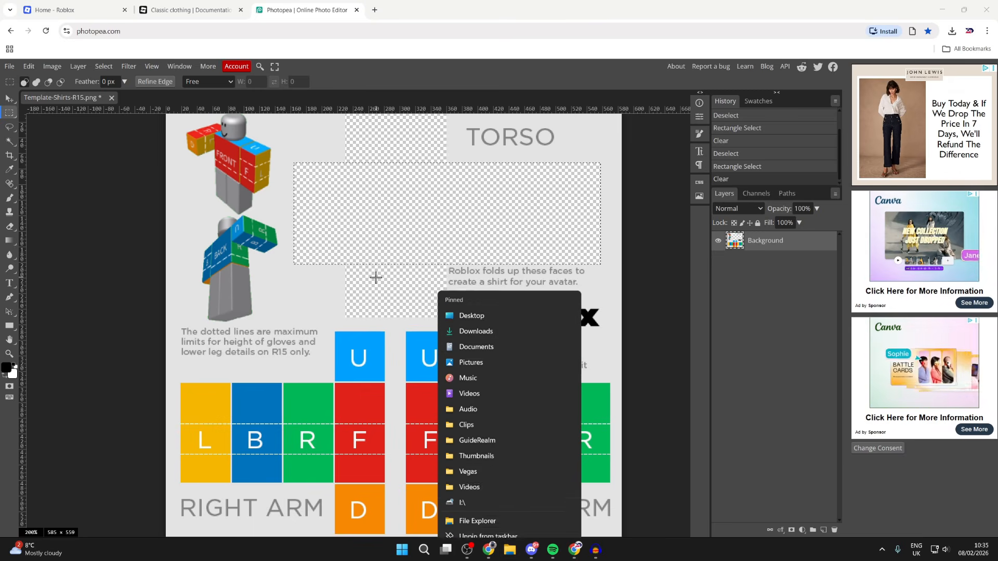
View the original Template-Shirts-R15.png from the Classic-Clothing-Templates (2) folder in Downloads as a reference, and dismiss the image viewer
left_click(476, 318)
left_click_drag(456, 106, 634, 189)
double_click(574, 315)
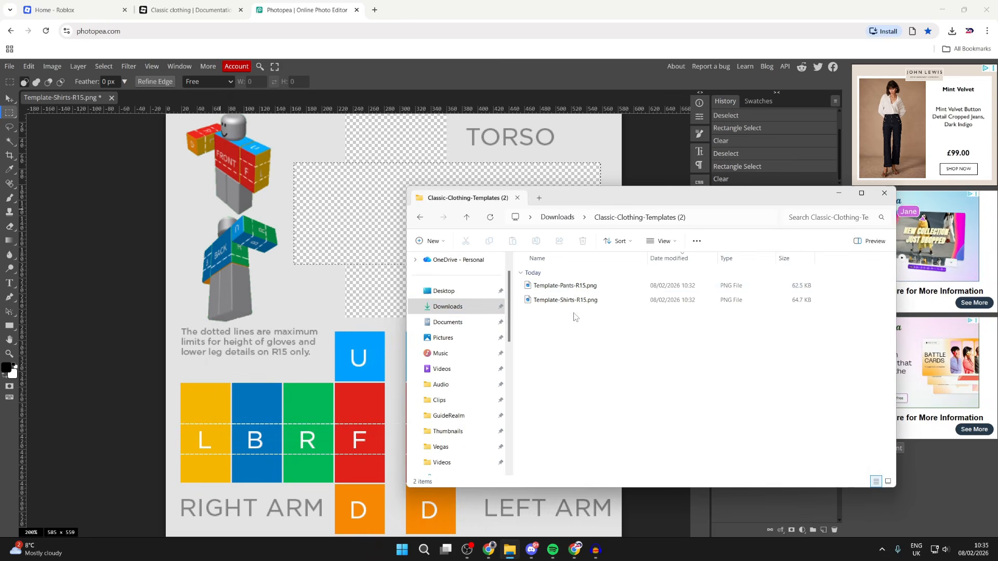
left_click(562, 302)
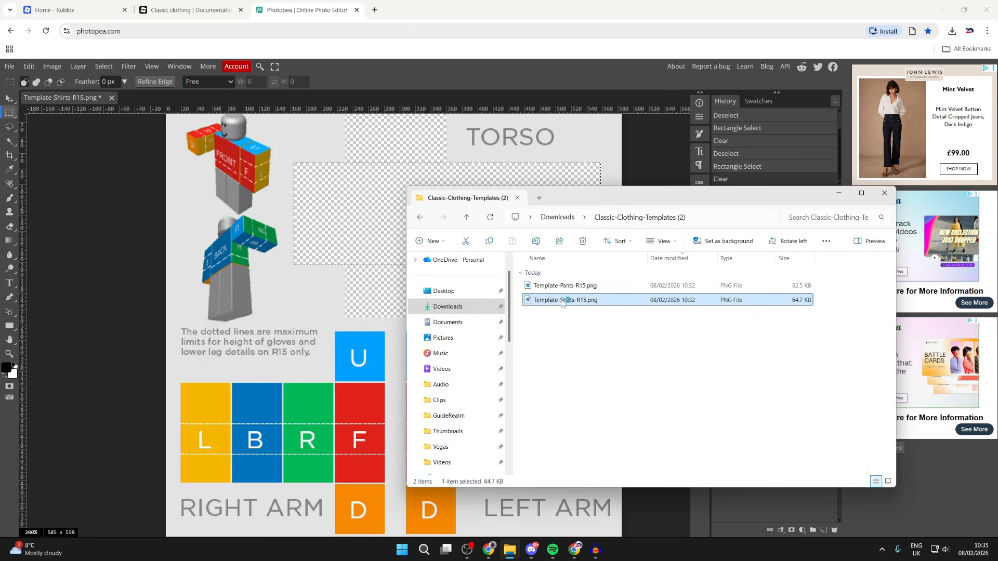
double_click(562, 301)
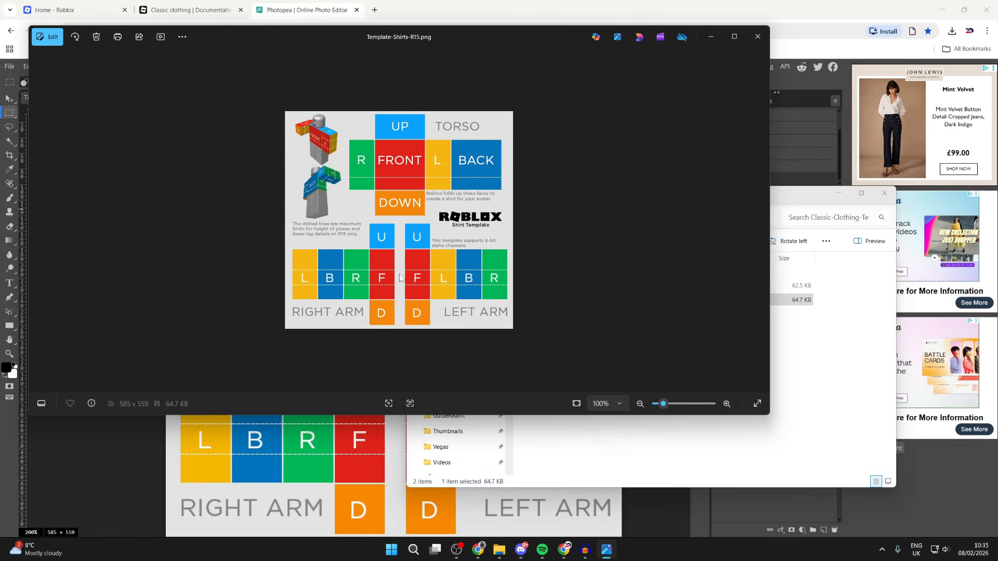
left_click(705, 4)
Select the left arm's L, B and R panels with a rectangular selection, delete their contents, and deselect
left_click_drag(612, 304, 453, 405)
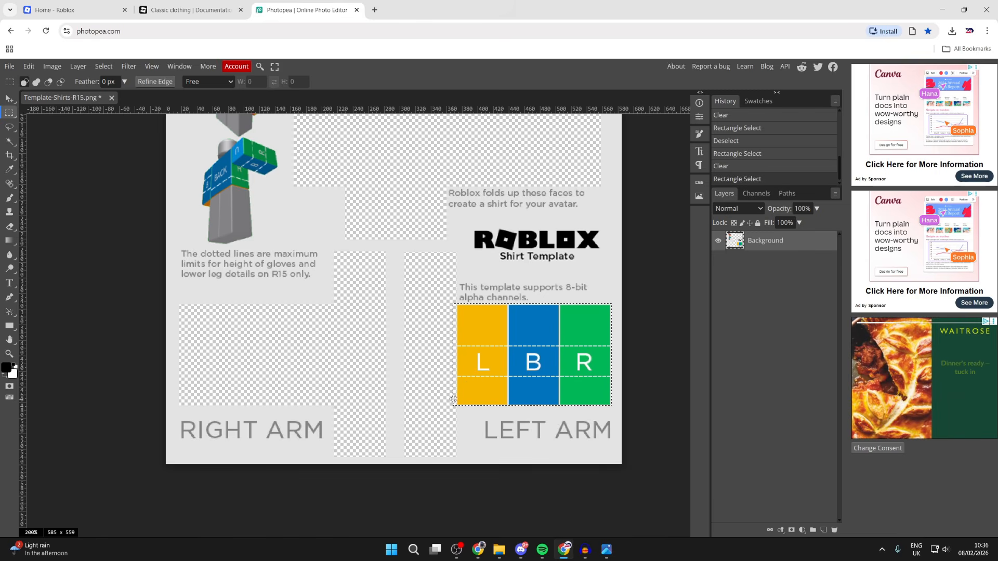
key("Delete")
scroll(457, 336, "up", 2)
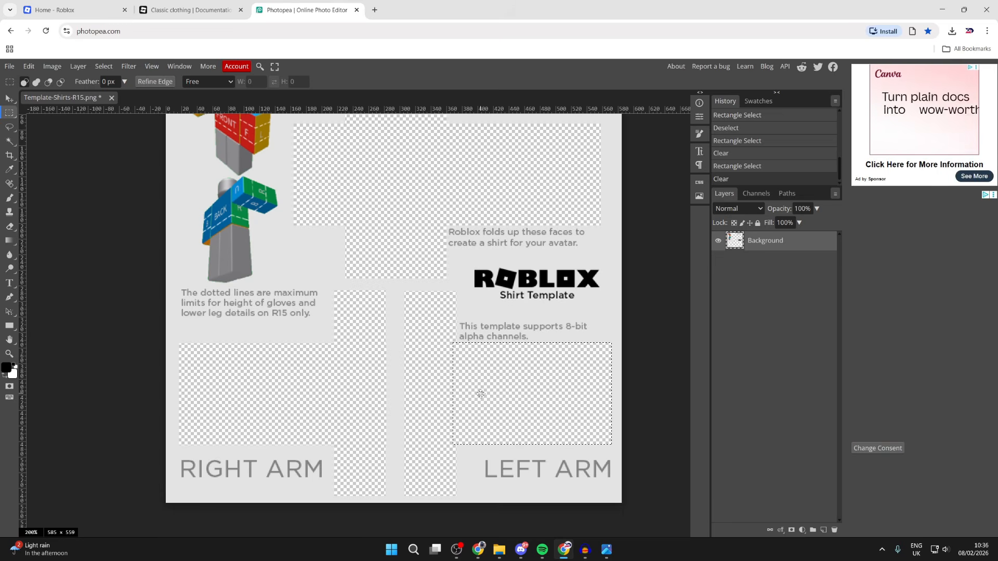
scroll(479, 389, "up", 2)
left_click(372, 210)
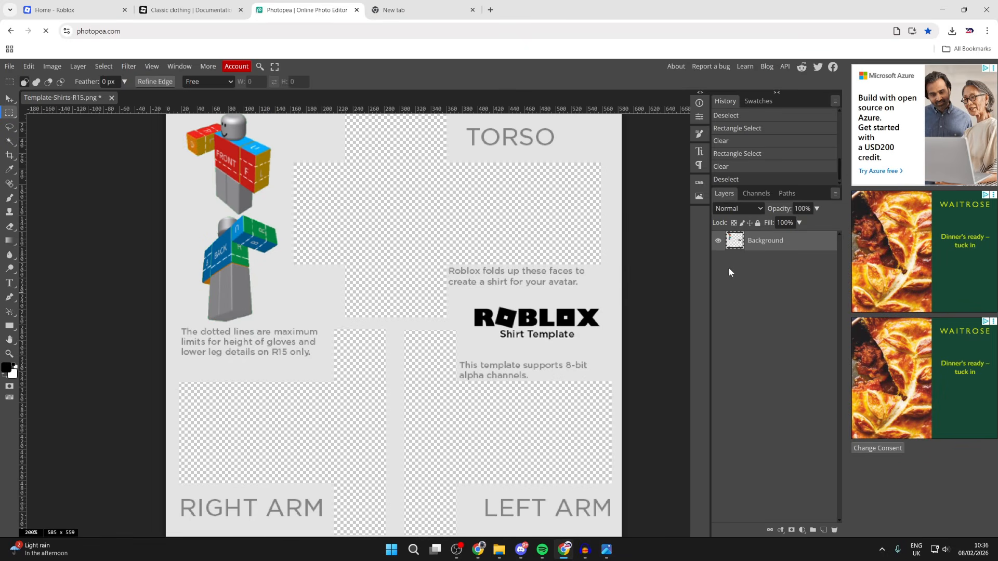
Add a new layer and move it beneath the Background layer
left_click(823, 529)
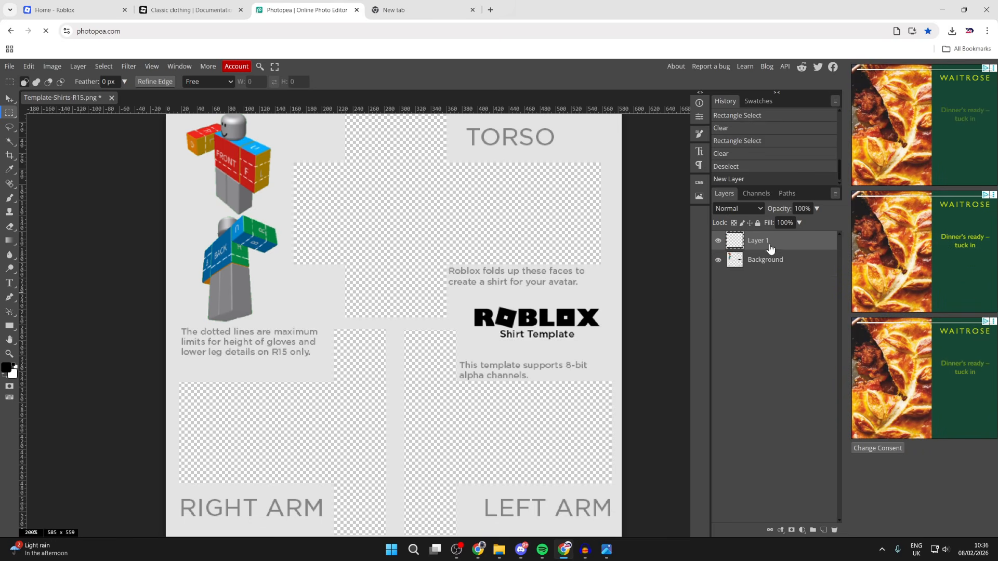
left_click_drag(765, 250, 765, 273)
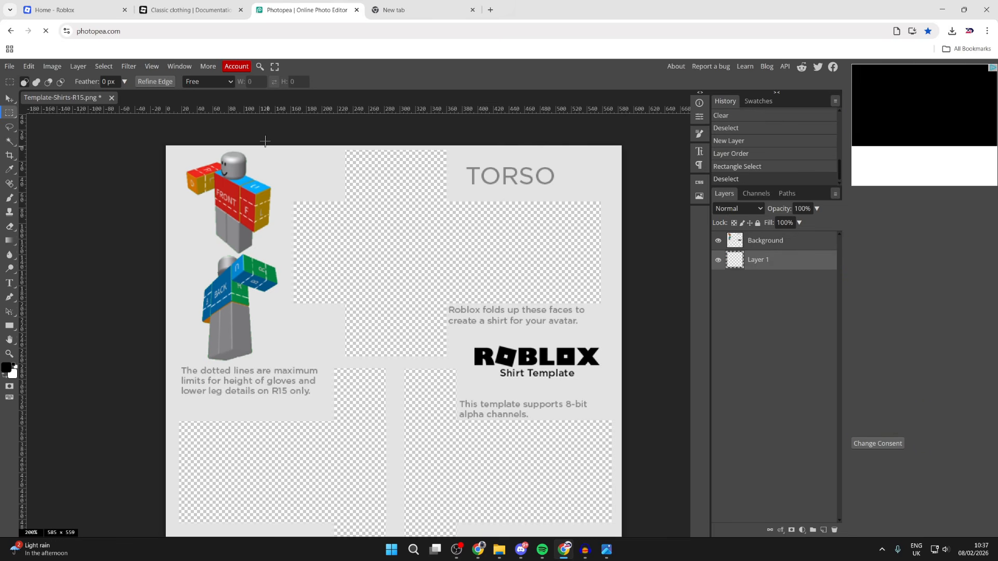
Select the whole torso area with a rectangular selection and set the Brush to 2000 px with 100% hardness
left_click_drag(264, 145, 621, 361)
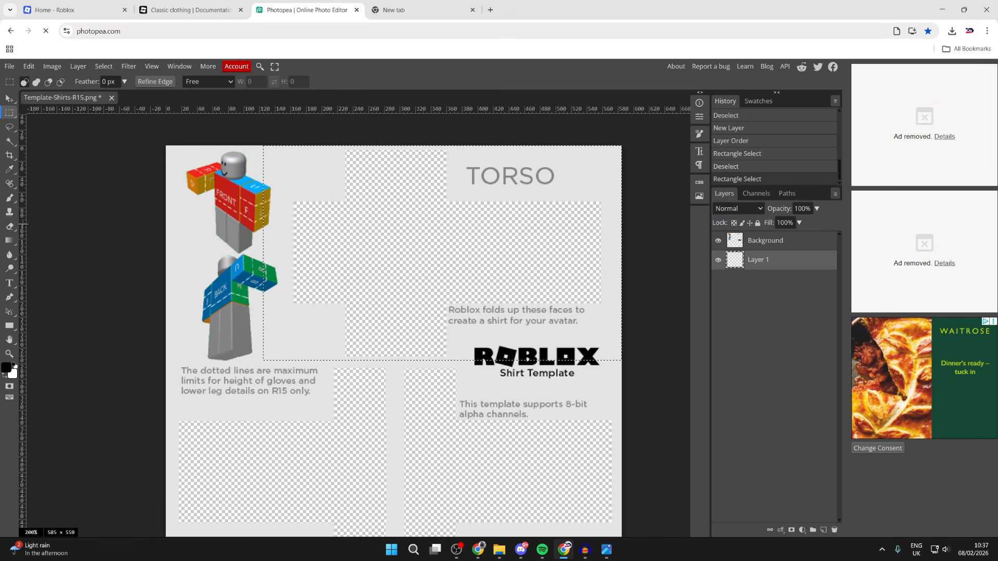
left_click(10, 197)
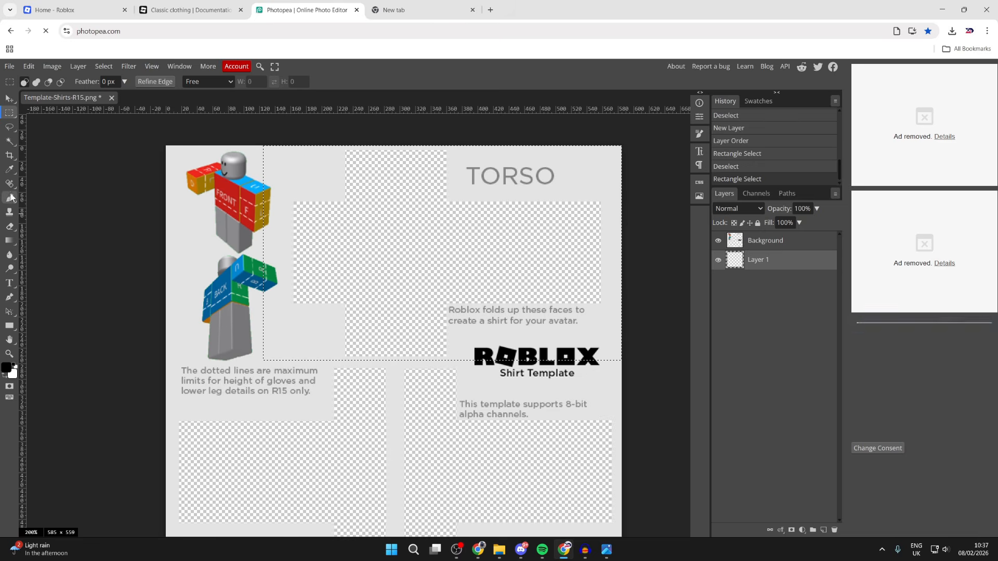
left_click(32, 82)
left_click(127, 108)
left_click_drag(204, 122, 189, 178)
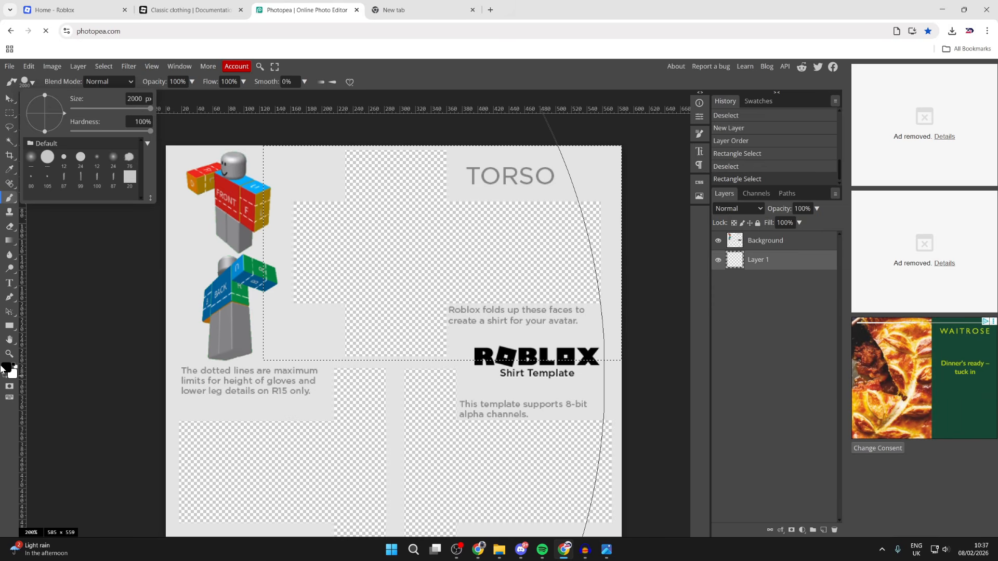
Paint the selected torso area on Layer 1 red (ff0000), undo the brush stroke, and clear the selection
left_click(6, 368)
left_click_drag(173, 259, 247, 115)
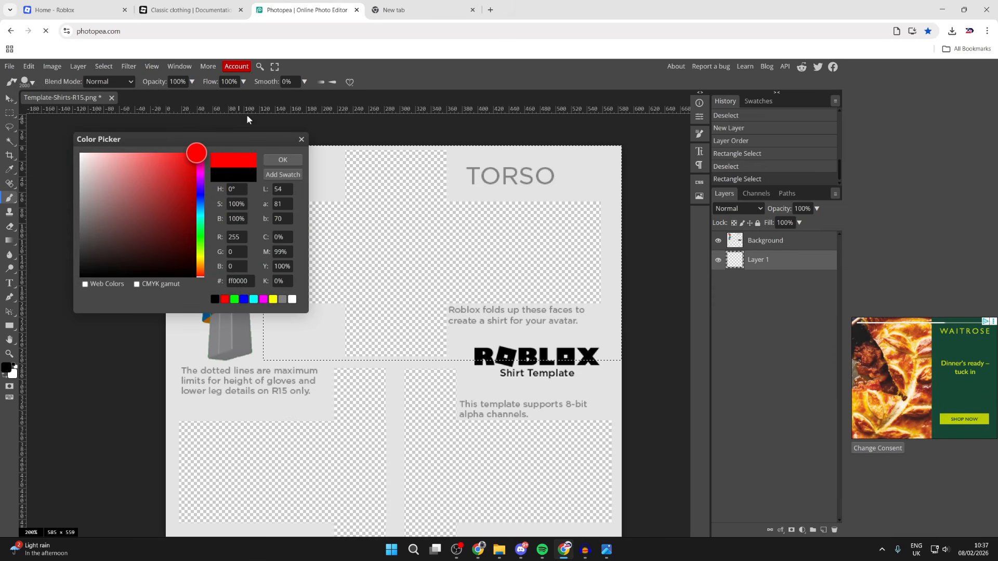
left_click(283, 159)
left_click(291, 166)
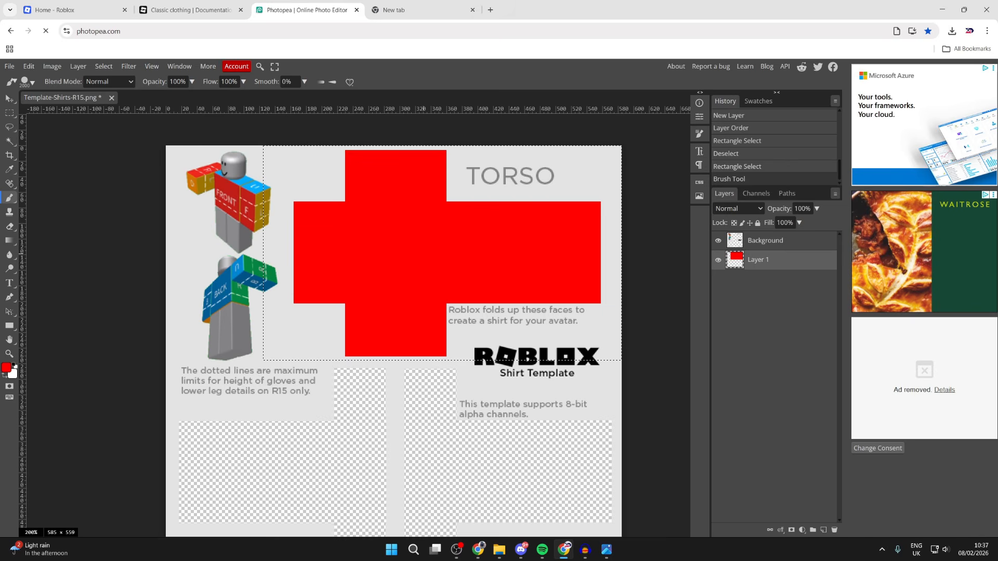
key("ctrl+z")
key("ctrl+d")
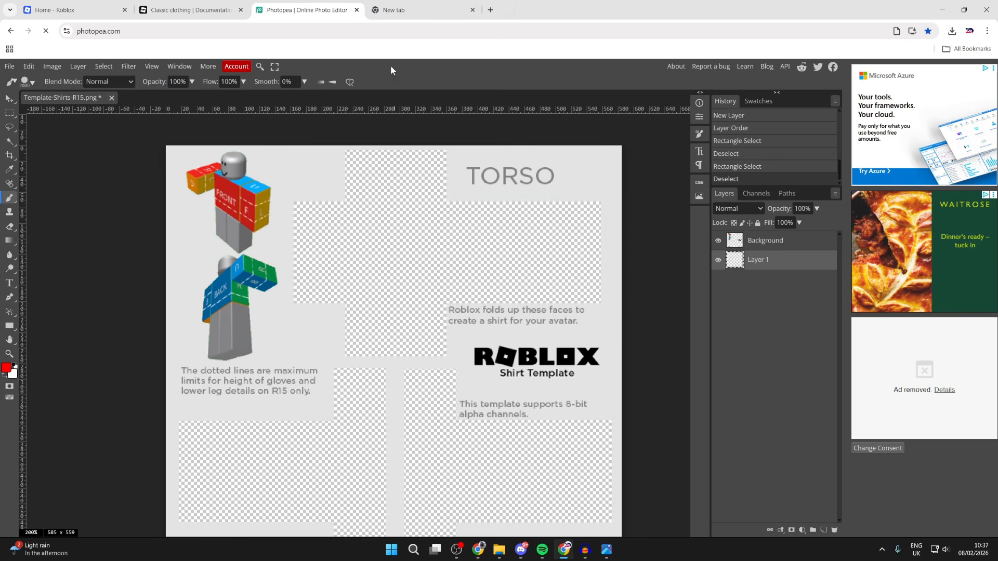
Search Google for "pexels" in the new browser tab and open the Pexels website
left_click(411, 7)
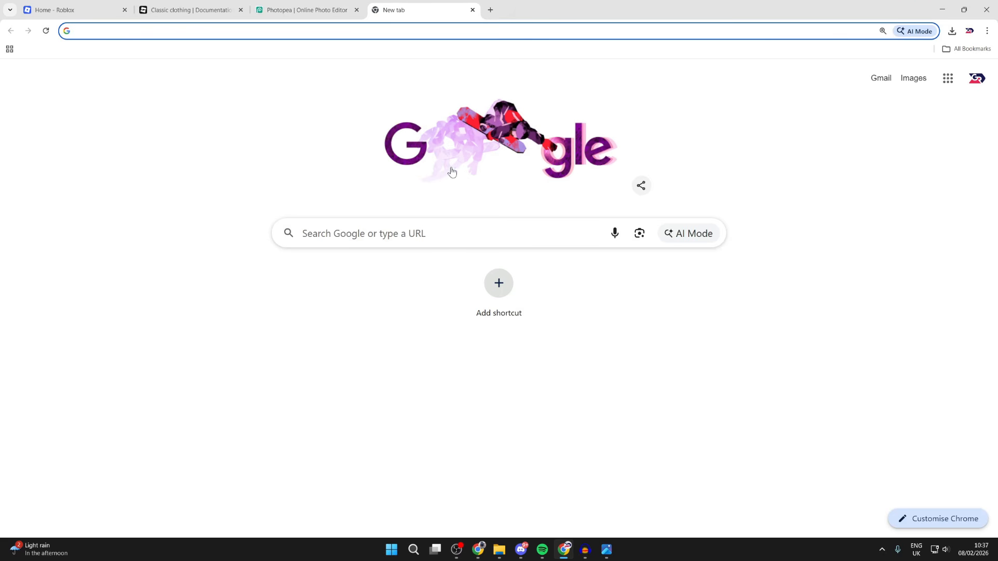
left_click(391, 233)
type("pexels")
key("Return")
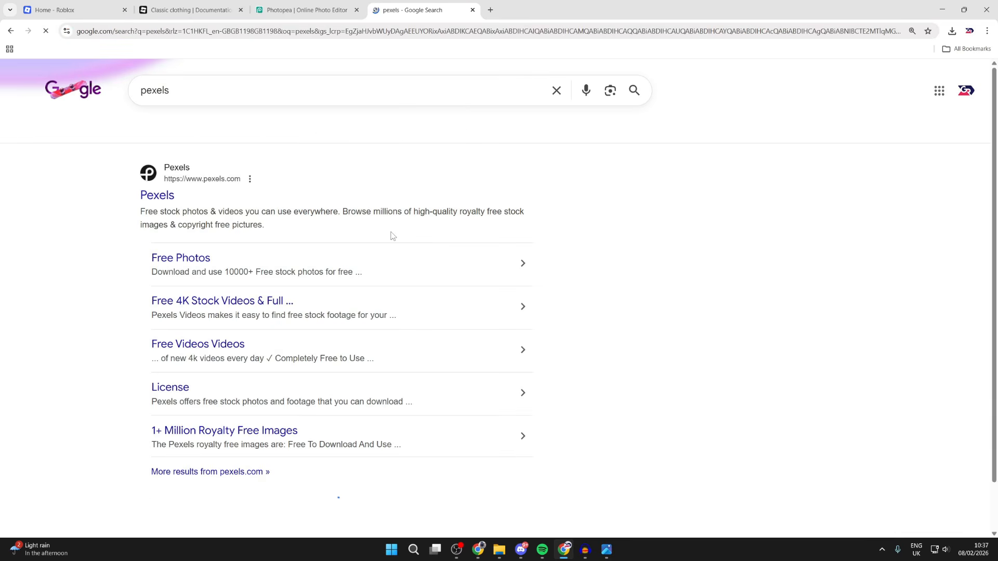
left_click(160, 201)
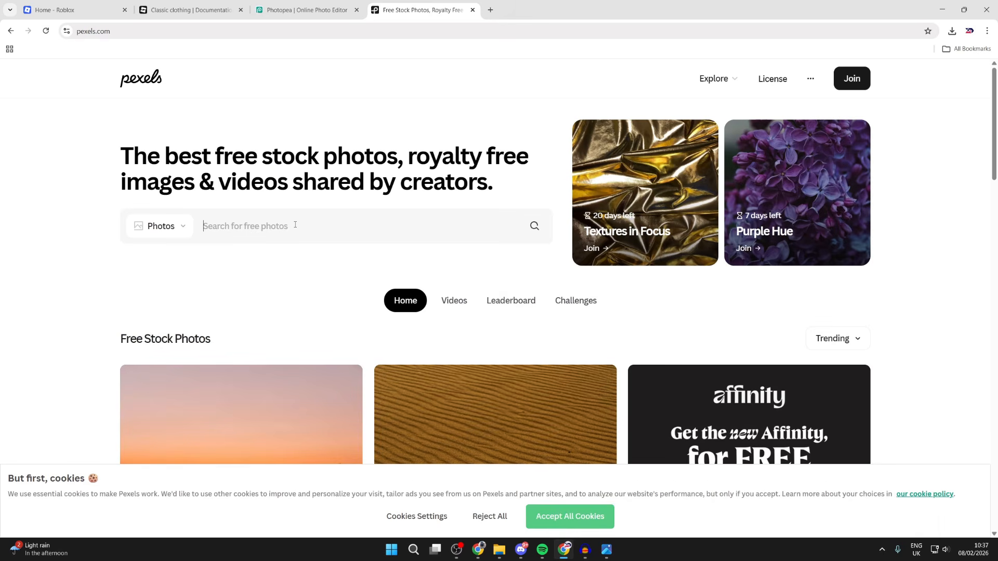
Search the free photos on Pexels for "pattern"
left_click(294, 224)
type("patter")
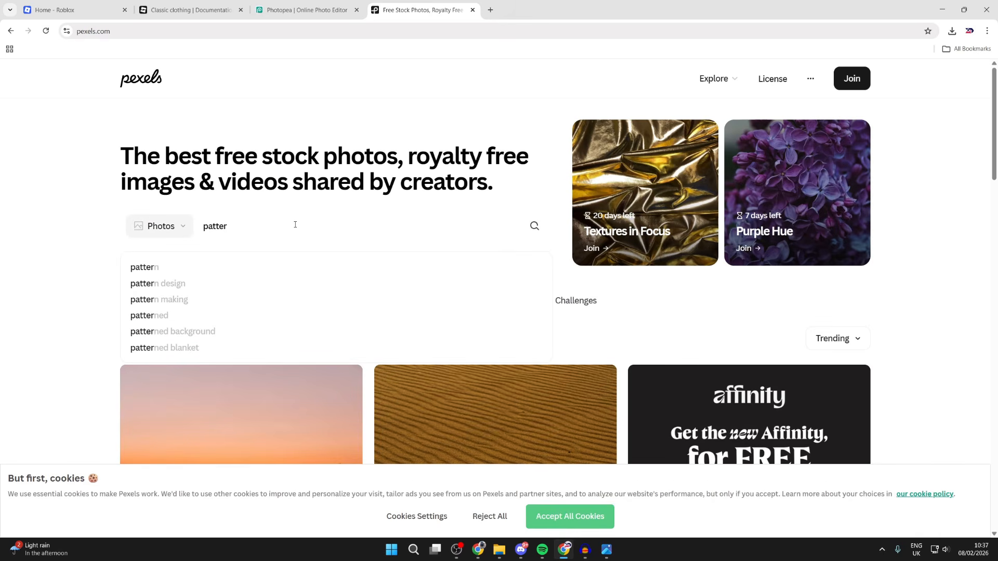
type("n")
key("Return")
Browse the pattern photos for an image suitable as a shirt design
scroll(295, 227, "down", 8)
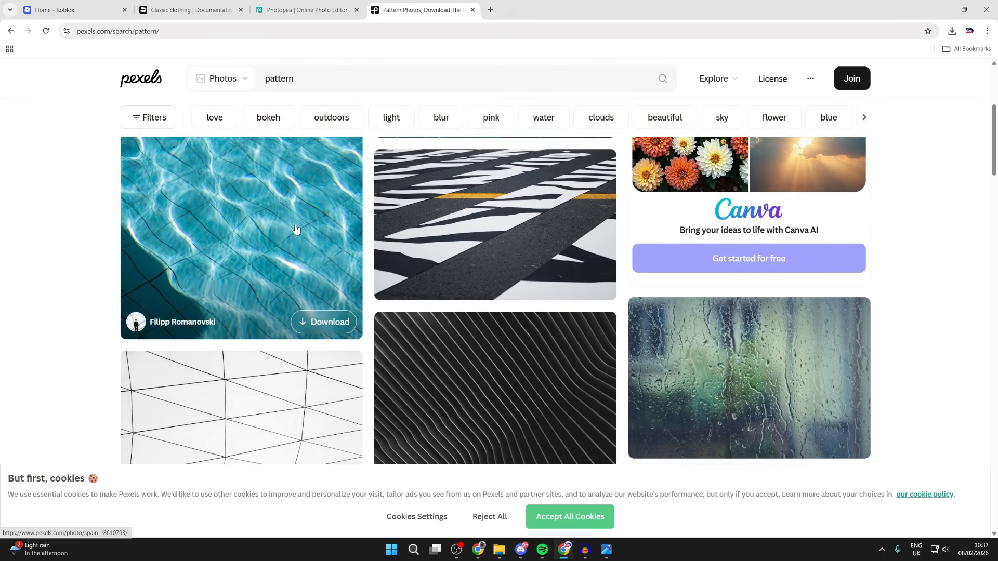
scroll(291, 250, "up", 1)
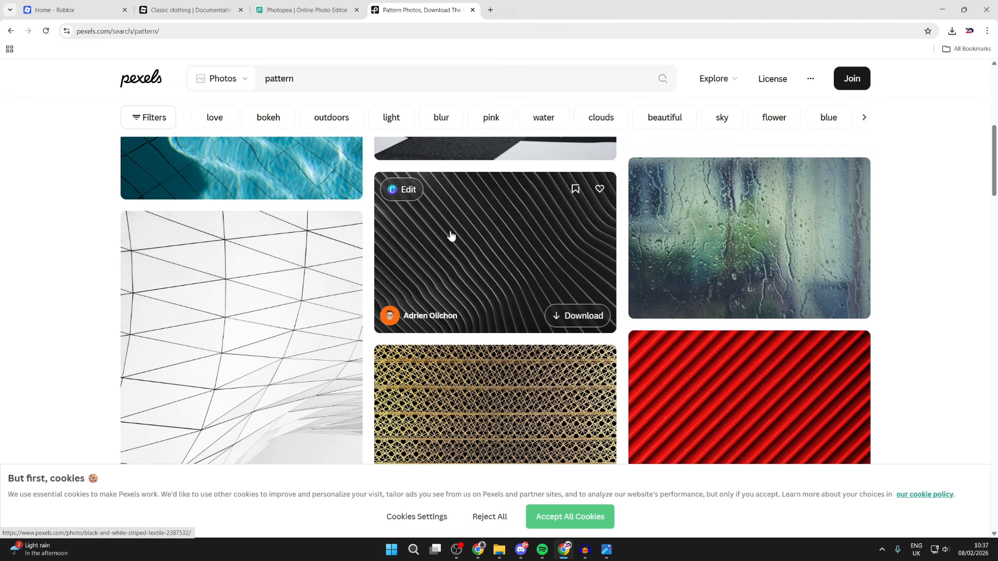
scroll(450, 235, "down", 10)
scroll(449, 234, "down", 9)
scroll(717, 321, "up", 4)
scroll(717, 321, "down", 10)
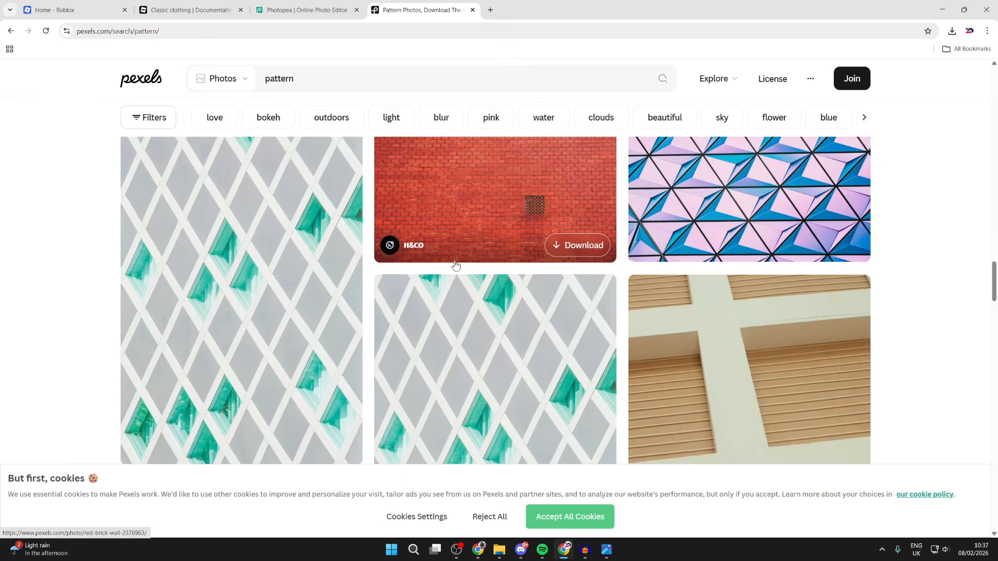
scroll(455, 265, "down", 12)
scroll(518, 307, "down", 6)
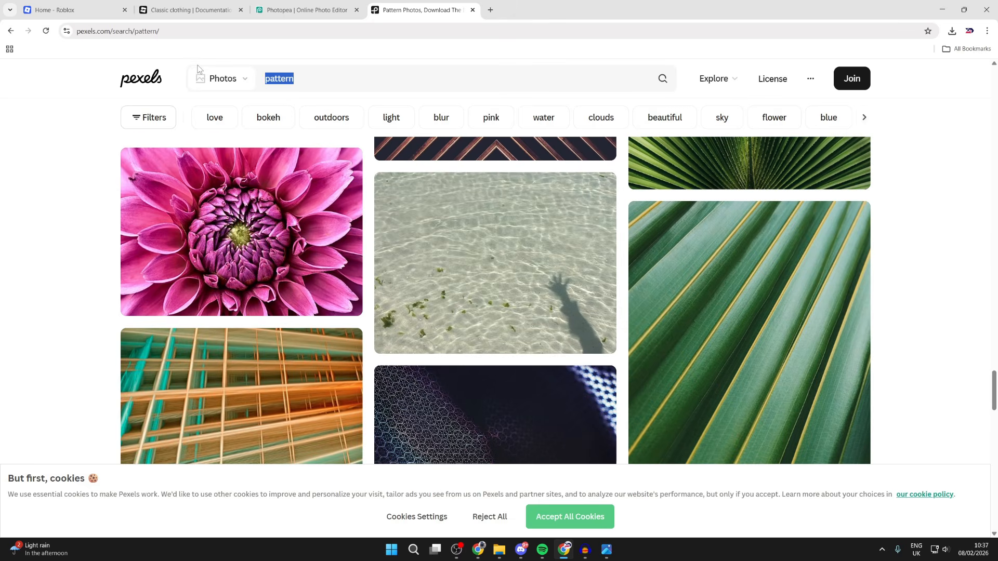
Search the Pexels photos for "effect" and browse the results for a shirt design image
type("effect")
key("Return")
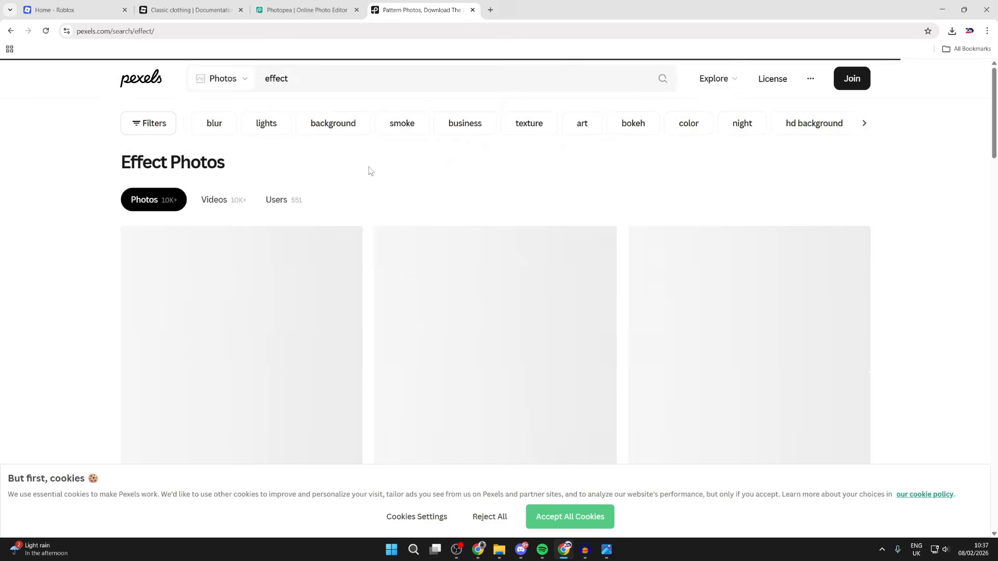
scroll(416, 215, "down", 8)
scroll(417, 214, "down", 15)
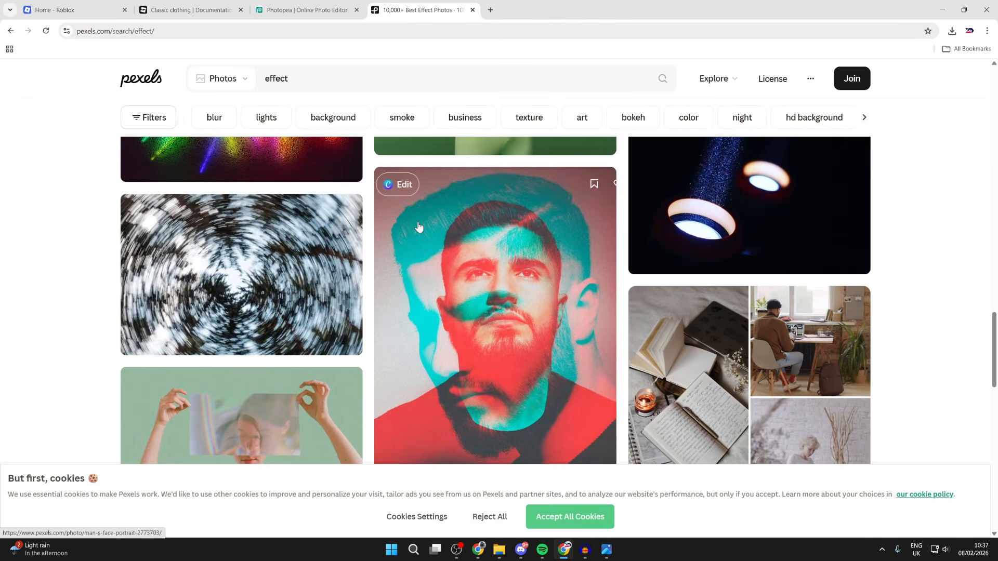
Open the red polygon mosaic illustration in the Pixabay results and download it as a 1280 × 1280 JPG
scroll(418, 227, "down", 10)
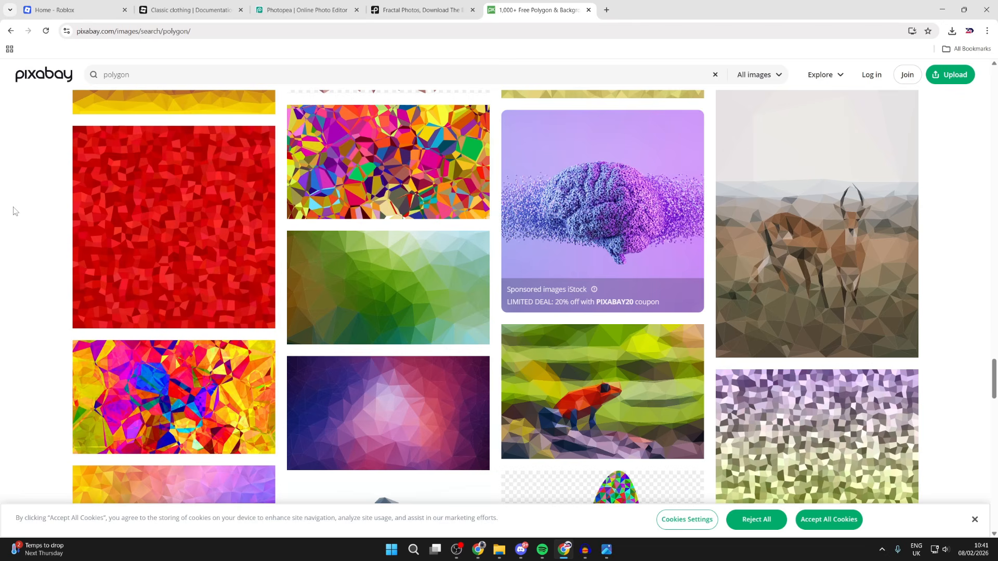
left_click(217, 211)
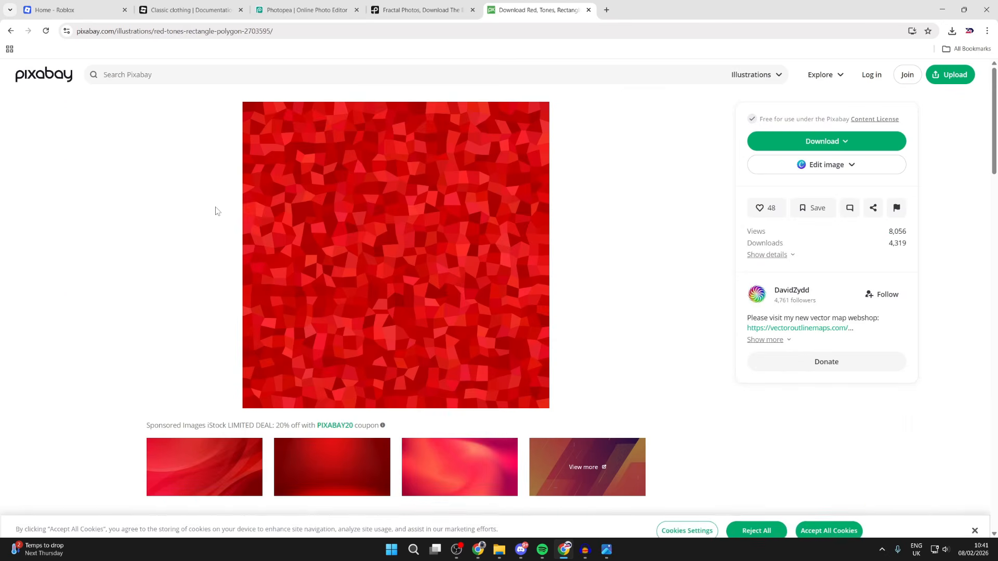
left_click(962, 83)
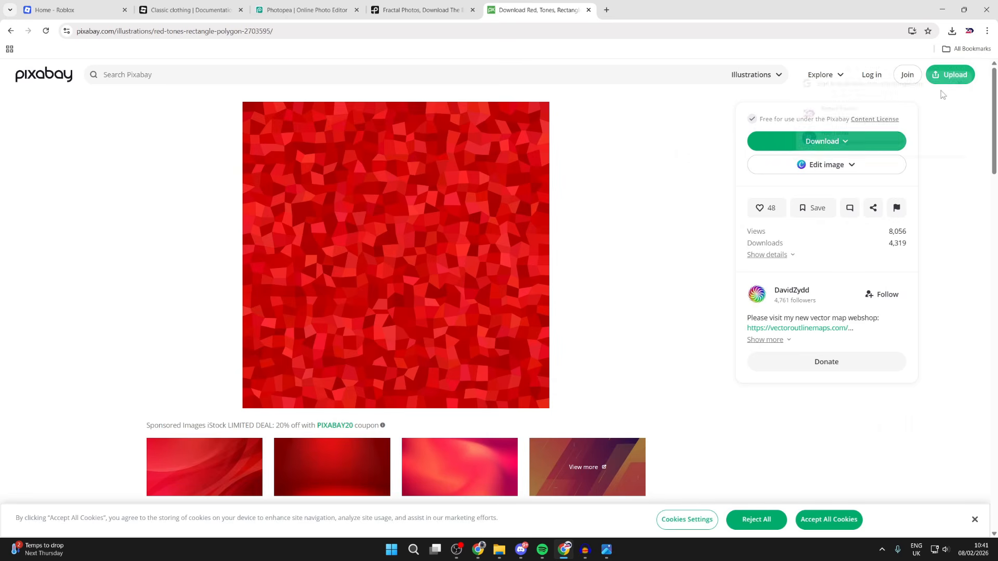
left_click(843, 140)
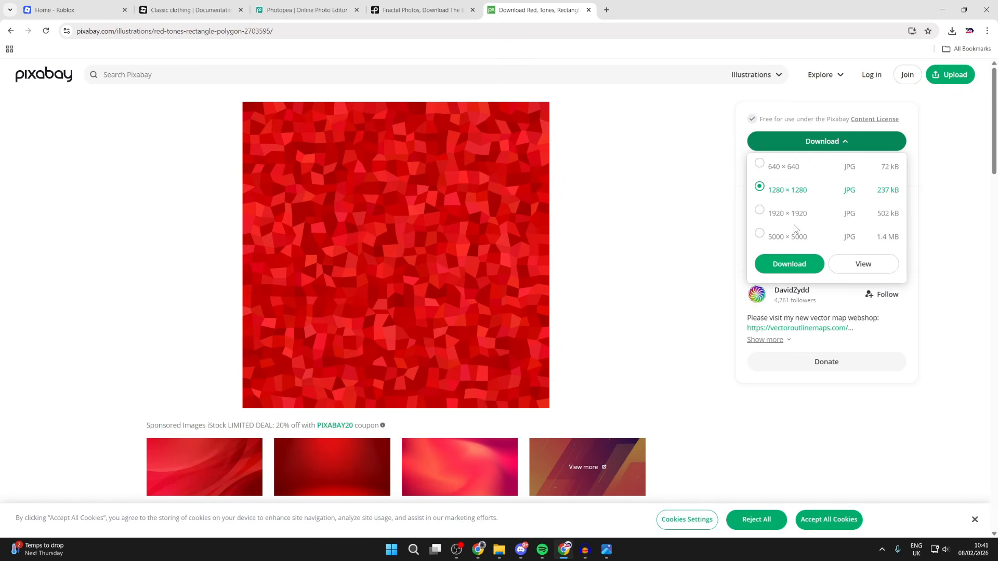
left_click(785, 266)
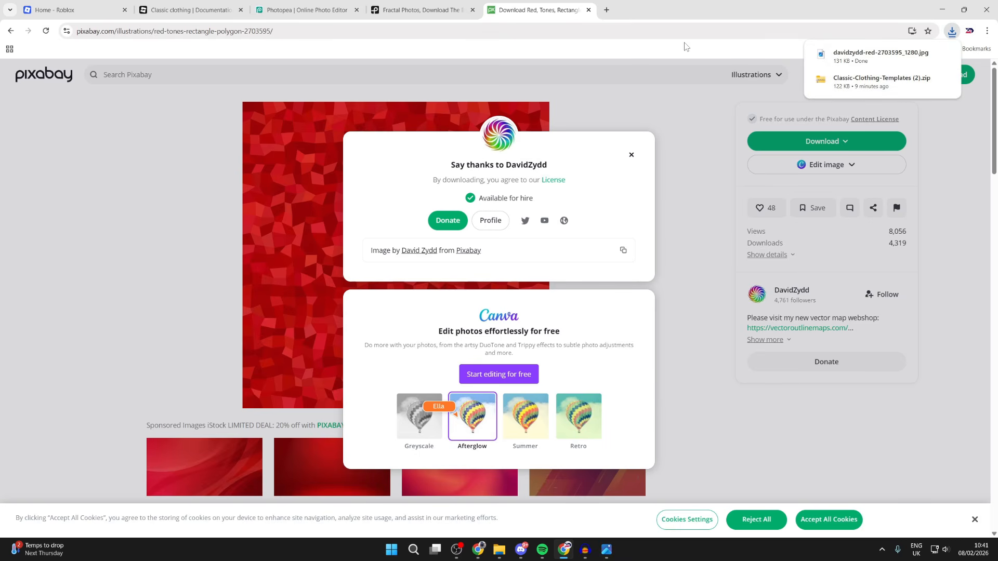
Switch to Photopea and place the downloaded red polygon JPG into the shirt template beneath the Background layer
left_click(318, 5)
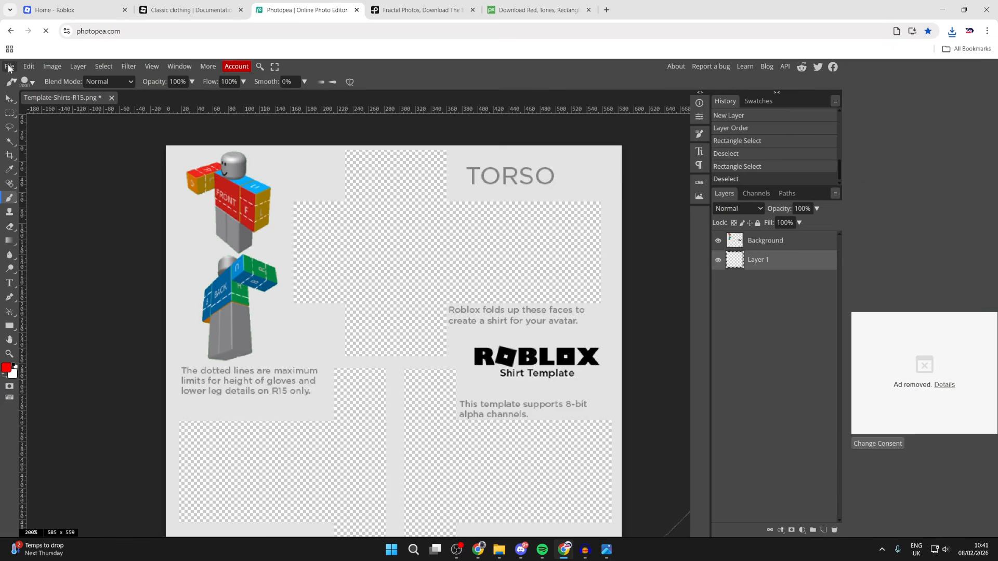
left_click(9, 68)
left_click(8, 68)
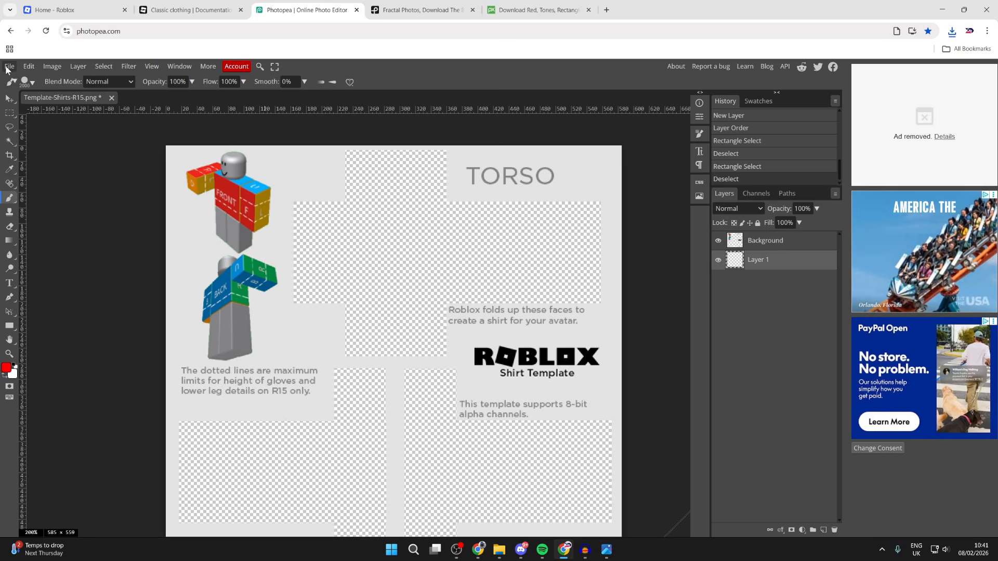
left_click(8, 66)
left_click(27, 108)
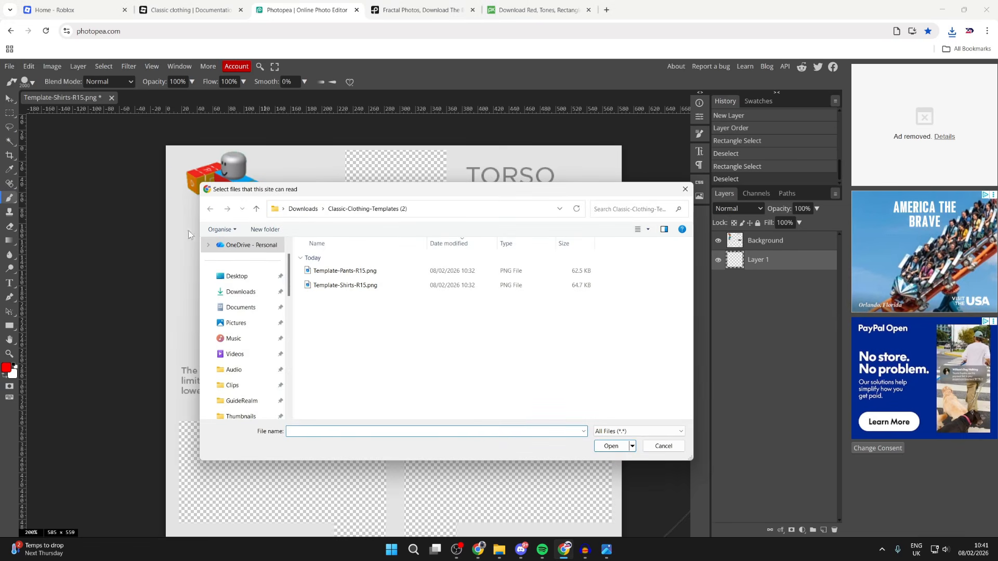
left_click(251, 294)
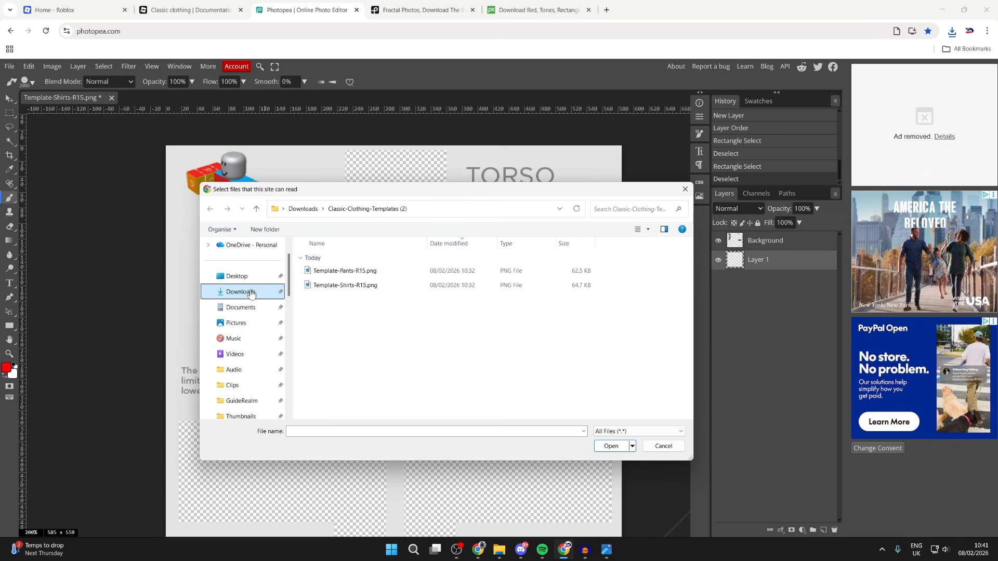
left_click(341, 270)
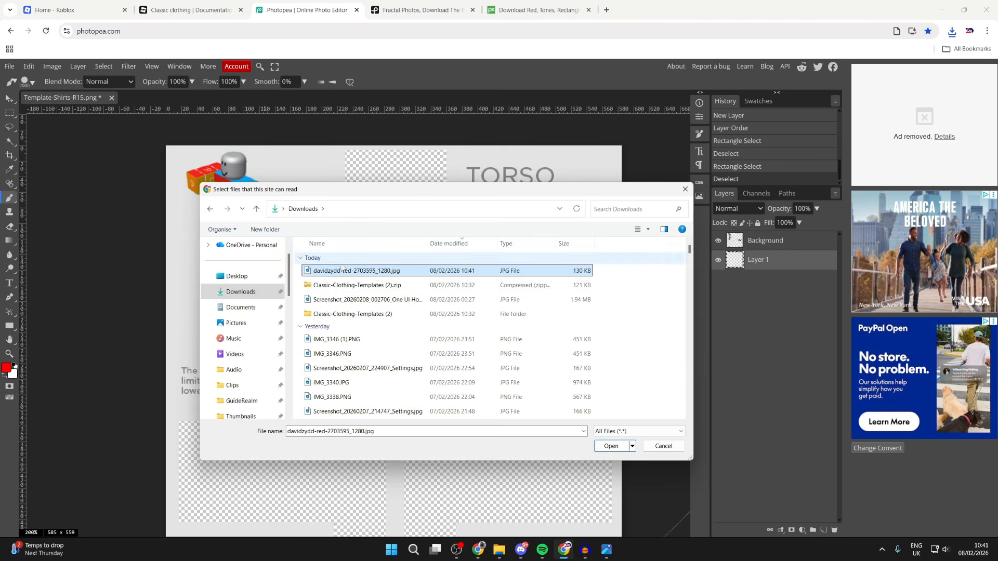
left_click(610, 445)
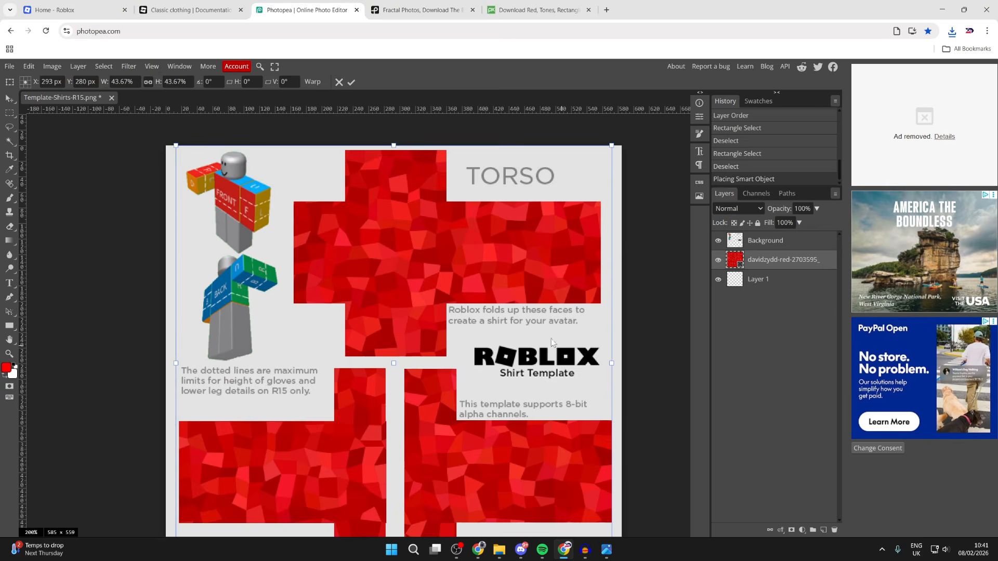
scroll(562, 351, "down", 3)
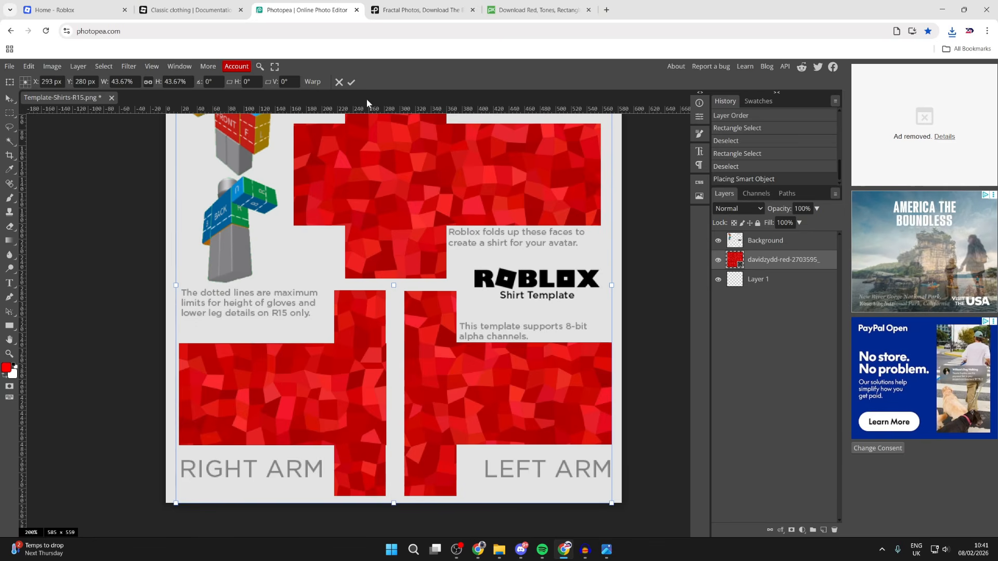
left_click(351, 83)
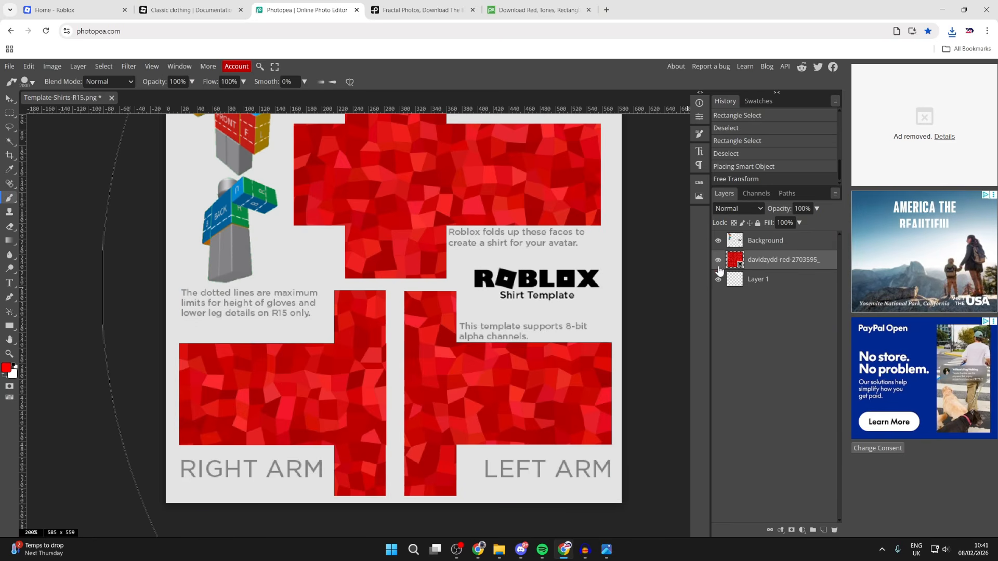
Add a Hue/Saturation adjustment layer above the red polygon image with the hue set to -172
left_click(803, 529)
left_click(779, 344)
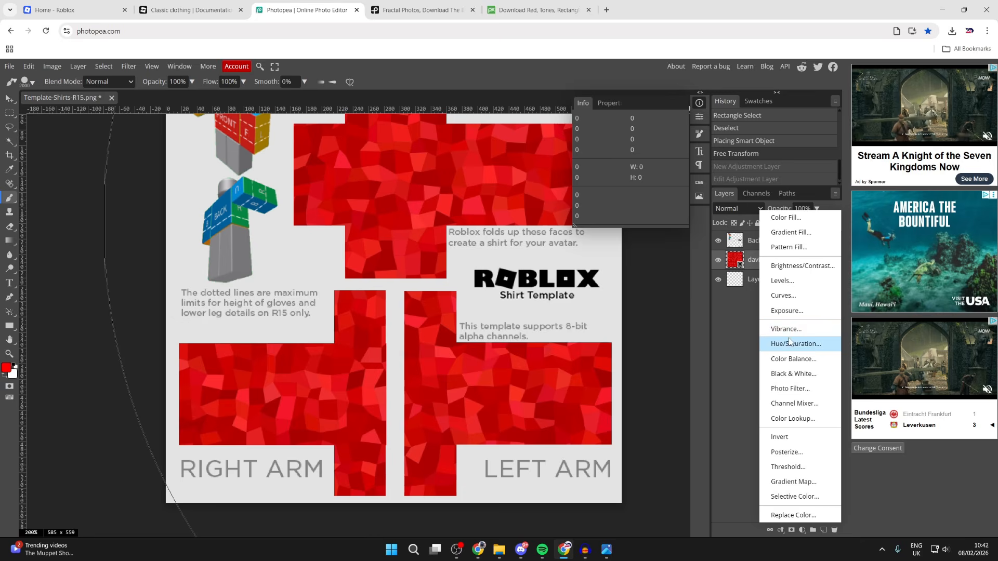
left_click_drag(614, 185, 554, 196)
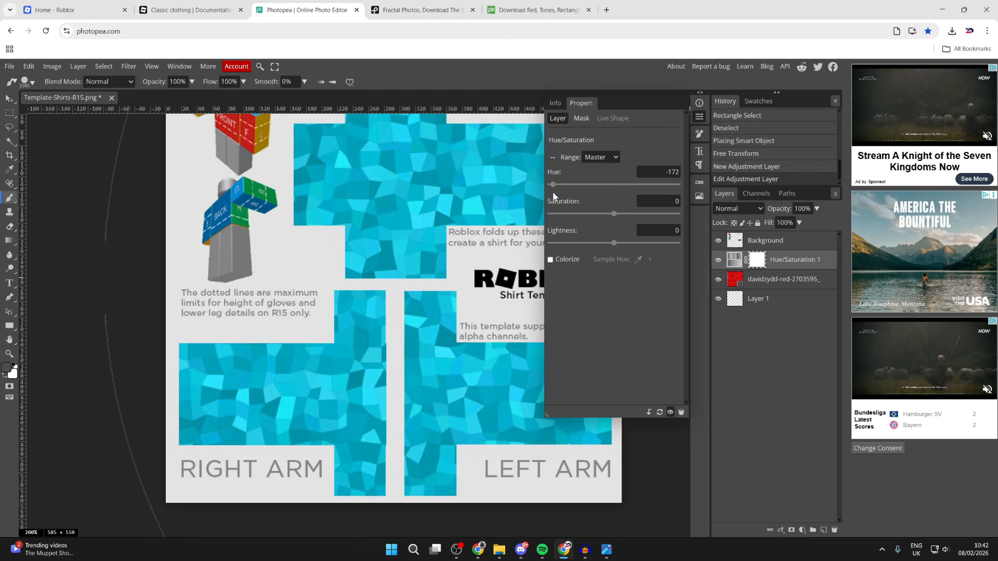
left_click_drag(613, 214, 613, 216)
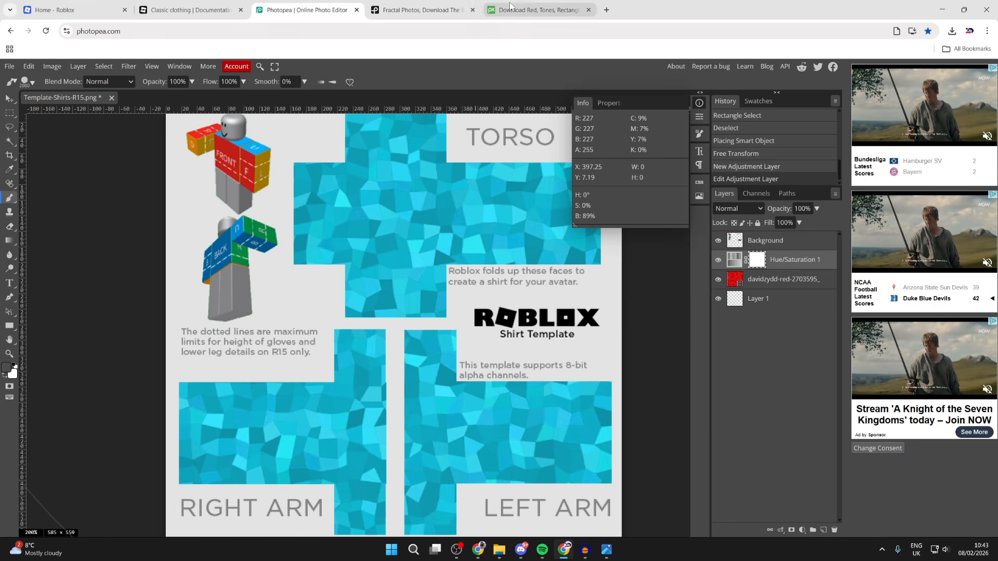
Search Google Images for "roblox shirt shading" in a new browser tab
left_click(606, 10)
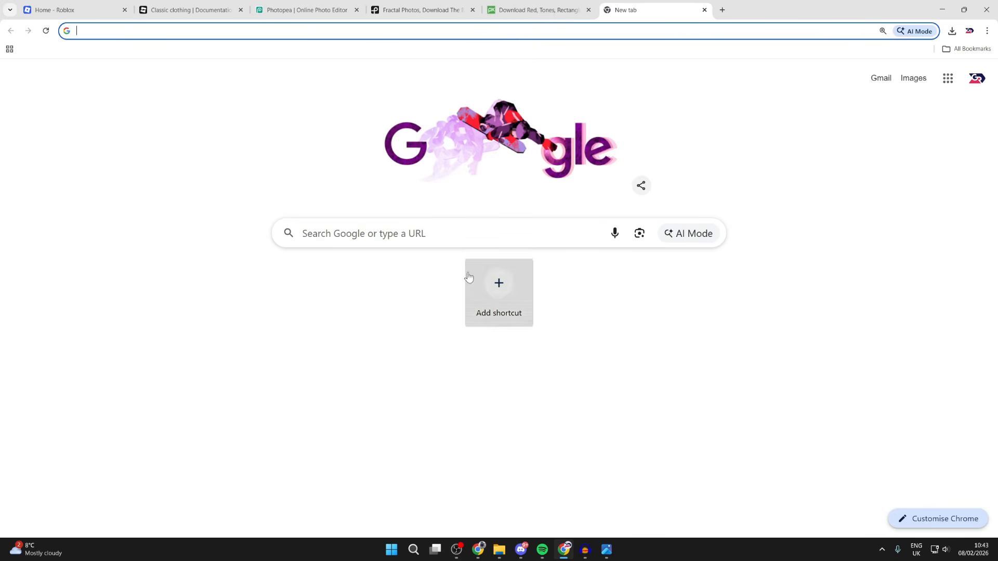
left_click(447, 238)
type("roblox shir")
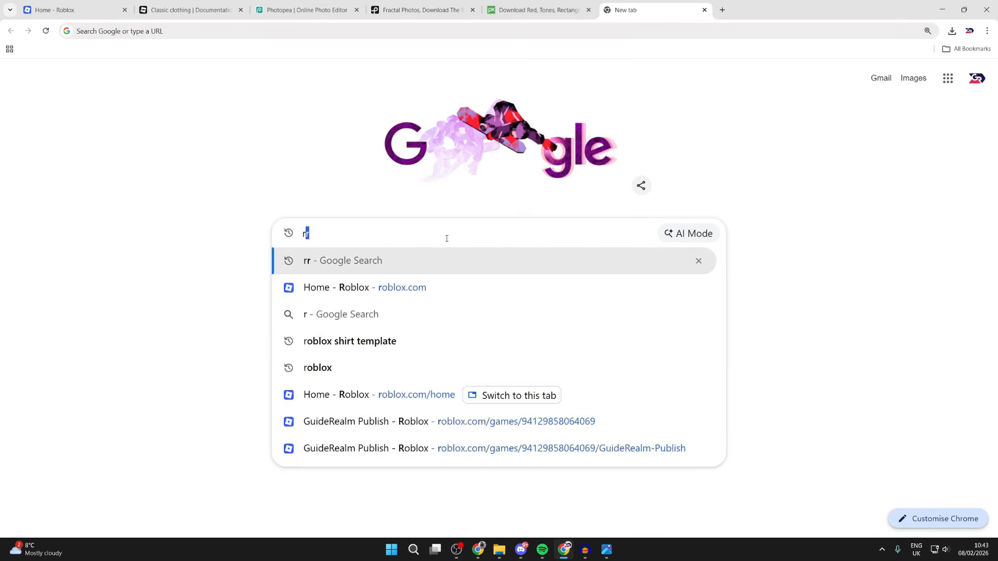
type("t shading")
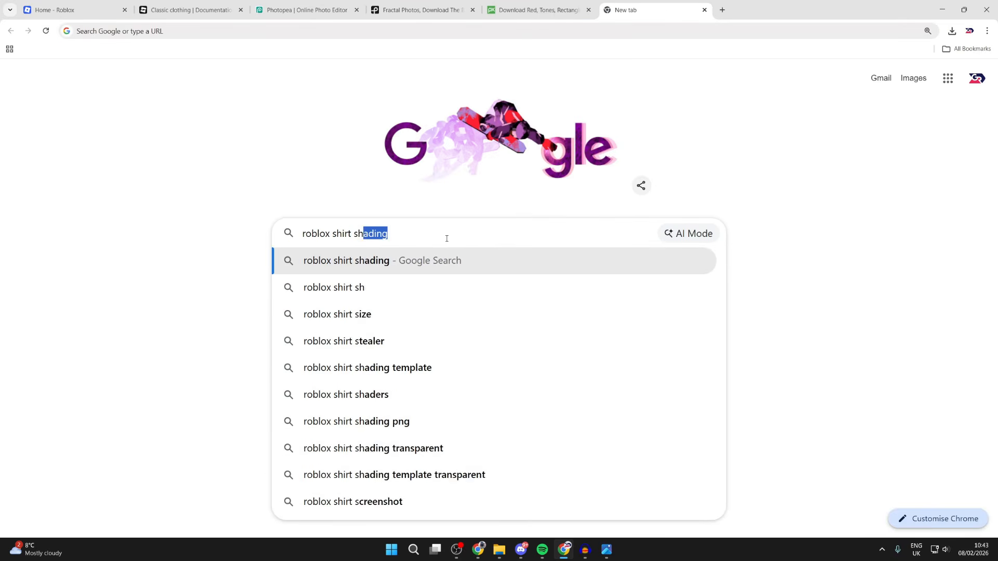
key("Return")
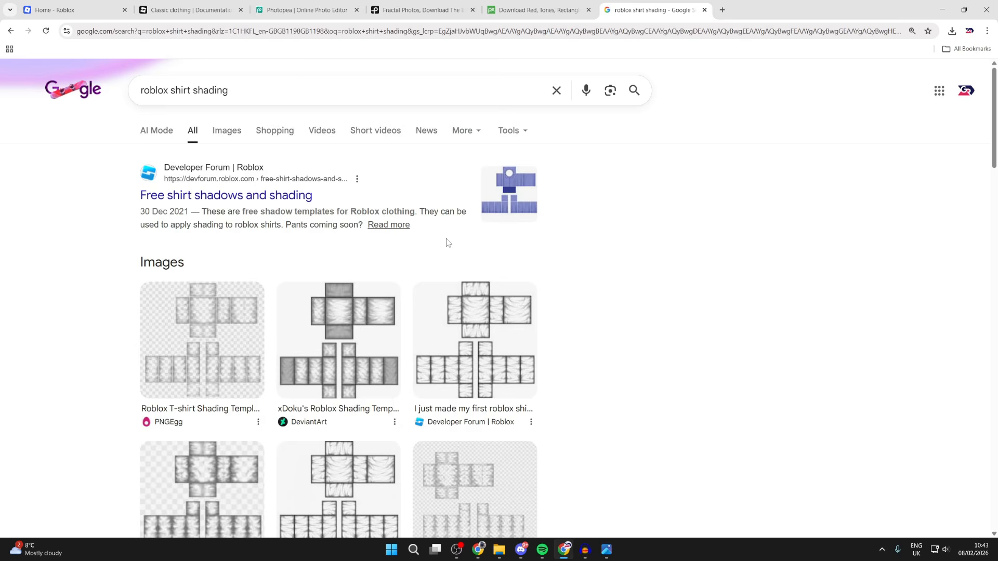
left_click(236, 130)
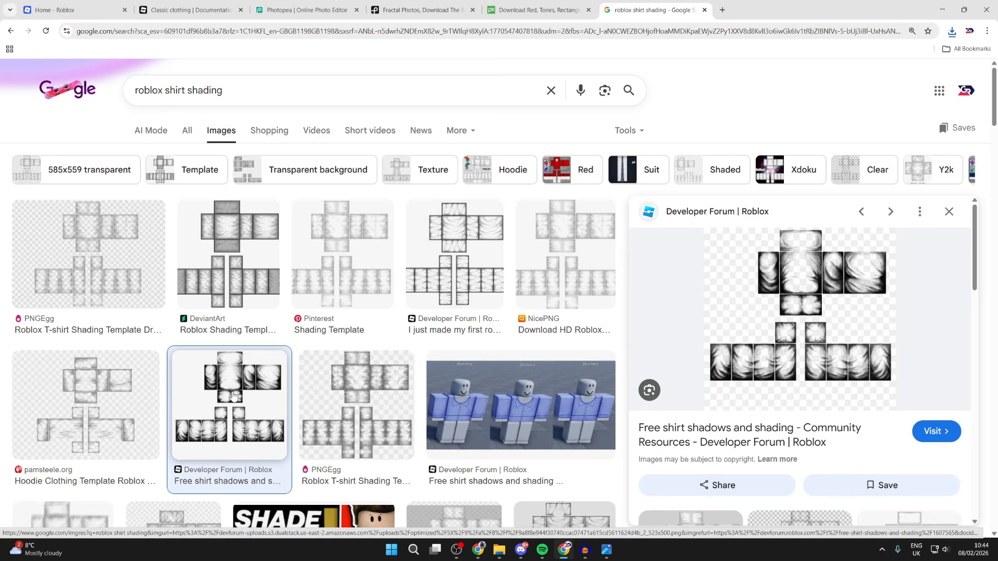
Save the Developer Forum "Free shirt shadows and shading" preview image as a PNG in the Downloads folder
right_click(808, 310)
left_click(844, 229)
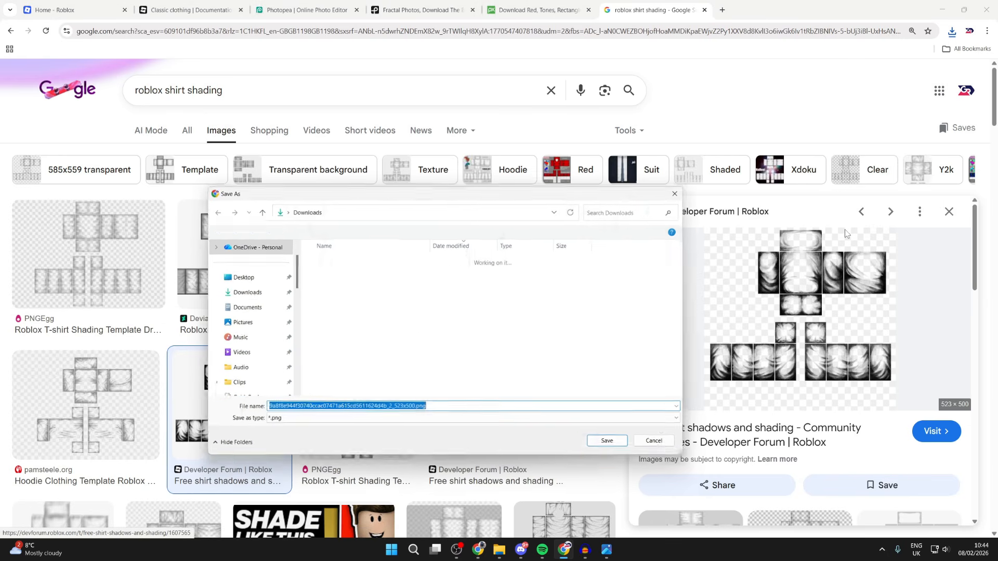
left_click(606, 440)
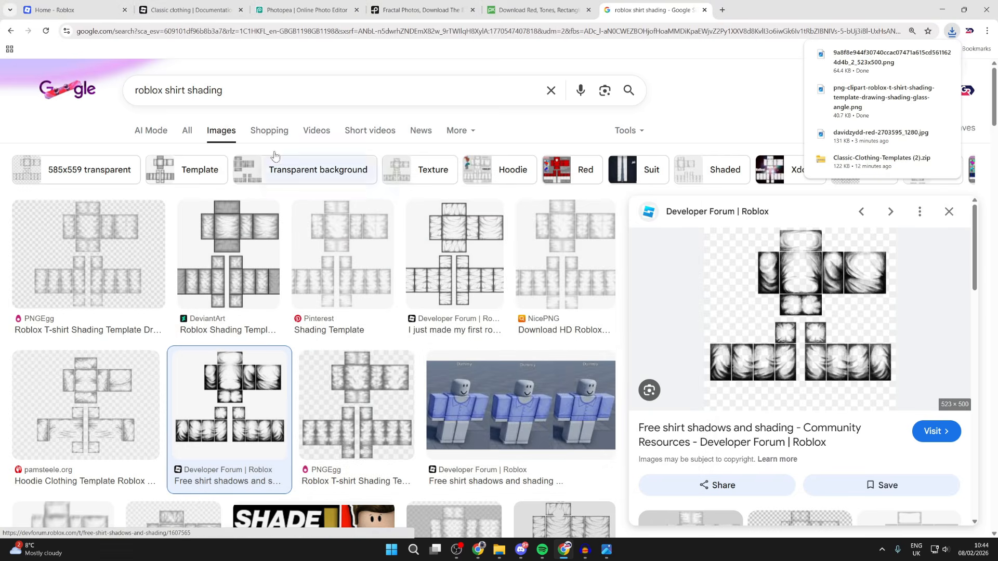
Switch to Photopea and place the downloaded 523x500 shading PNG above the Hue/Saturation layer
left_click(301, 10)
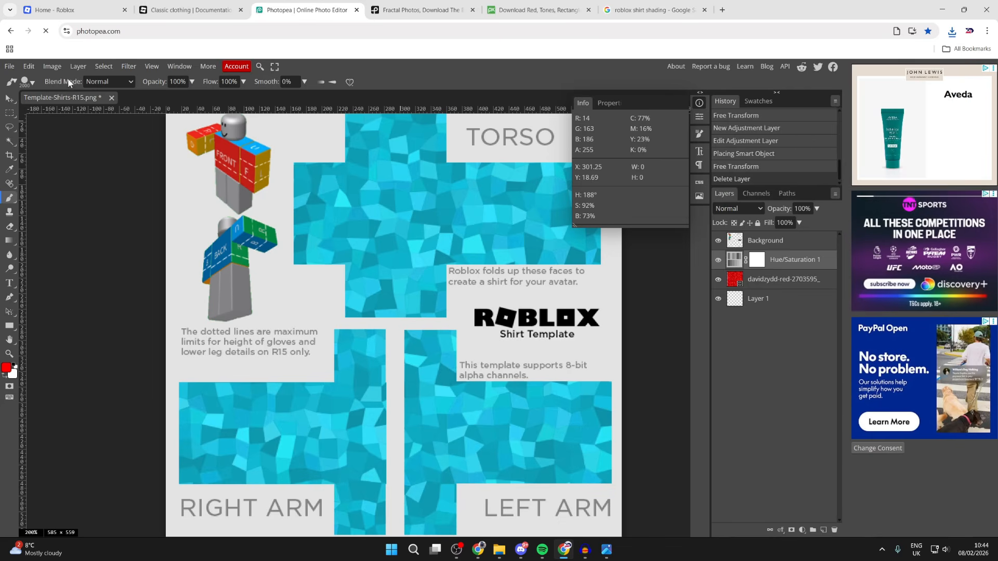
left_click(10, 68)
left_click(47, 112)
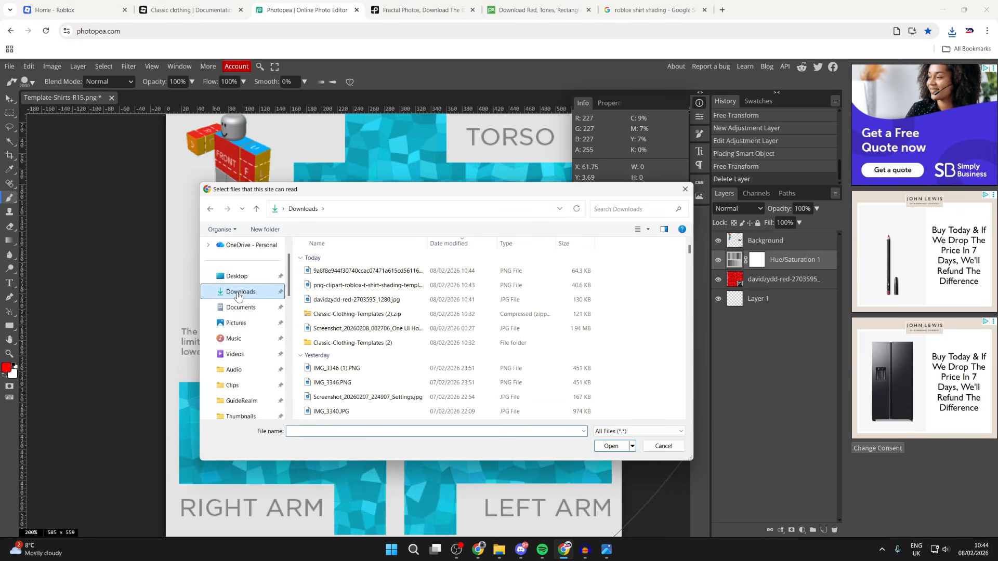
left_click(340, 272)
left_click(607, 443)
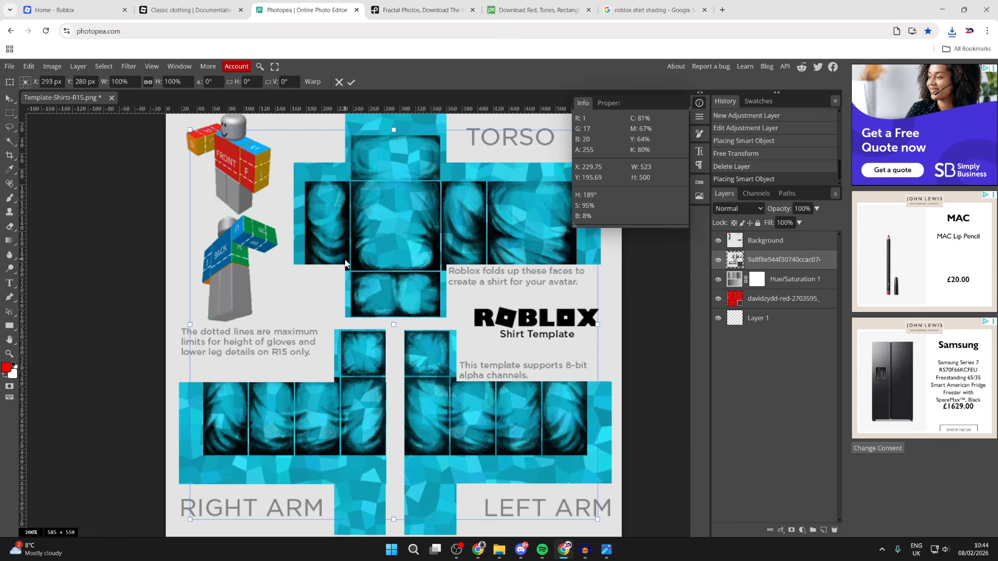
Scale the placed shading image to about 116.8% and align it with the torso and arm panels
left_click_drag(358, 258, 350, 259)
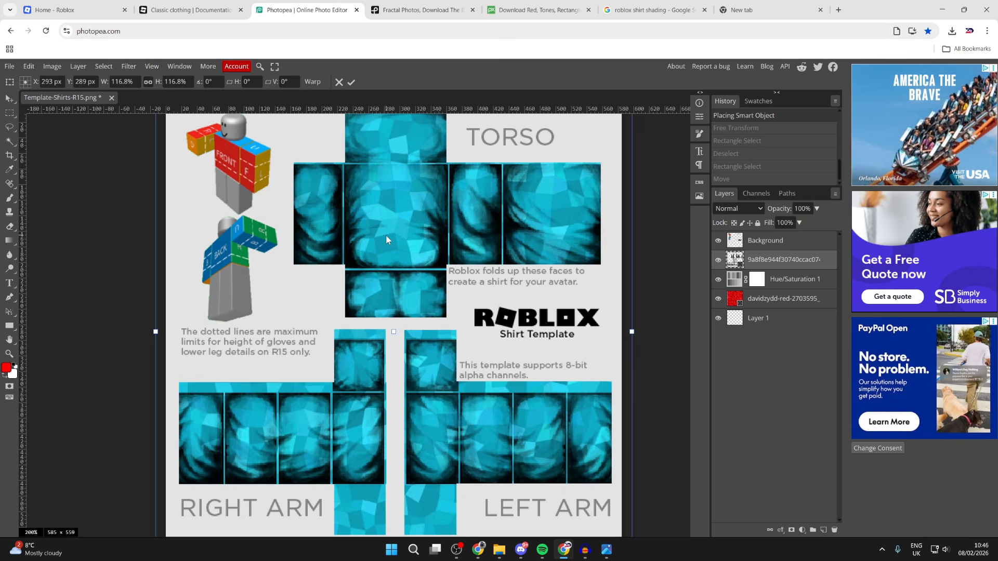
scroll(418, 425, "up", 2)
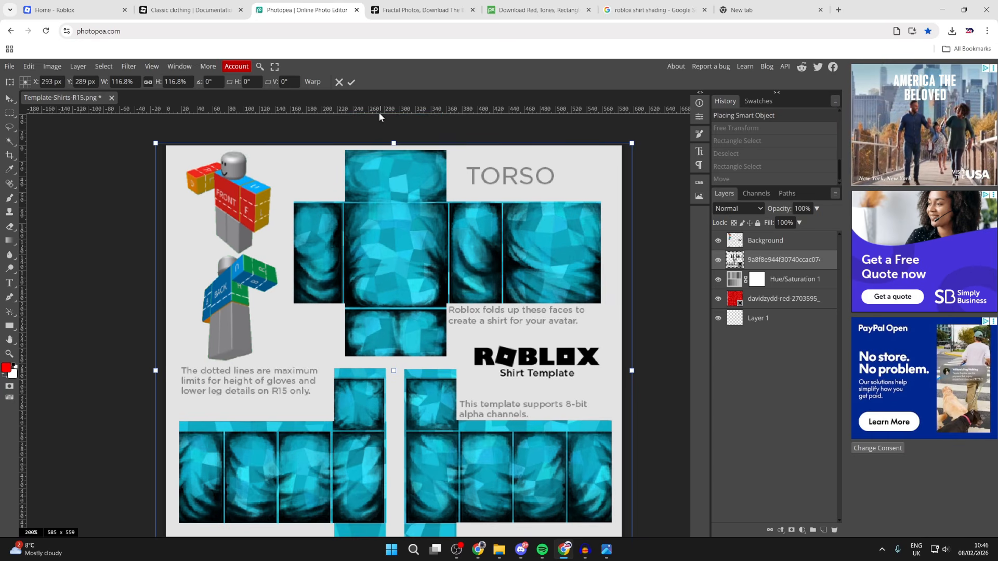
left_click(351, 82)
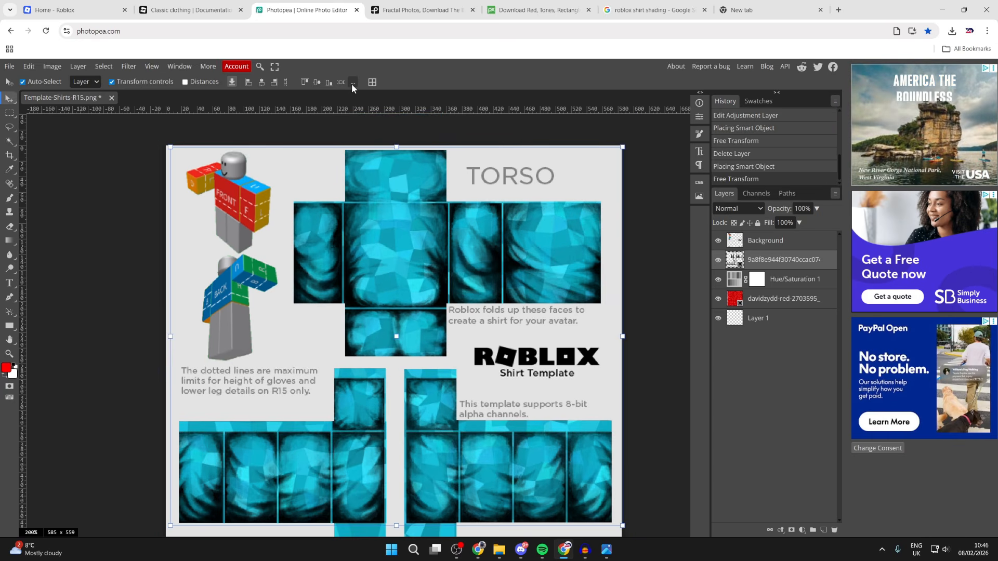
Duplicate the shading layer to darken the folds, and toggle the copy's visibility to compare the effect
right_click(758, 265)
left_click(773, 299)
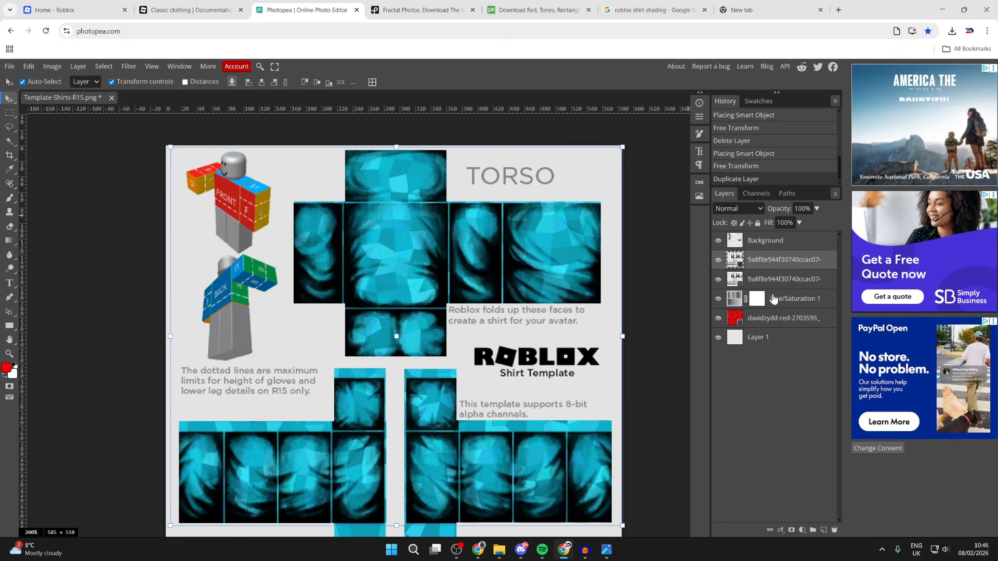
left_click(718, 260)
left_click(720, 261)
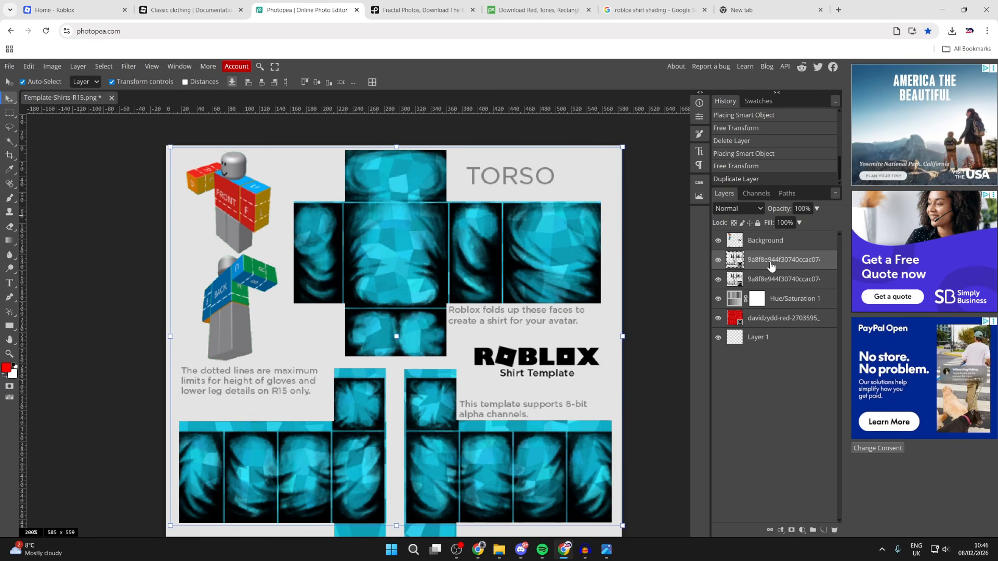
Select a rectangle around both arm sections, rasterize the duplicated shading layer and clear its shading inside the selection
left_click(11, 115)
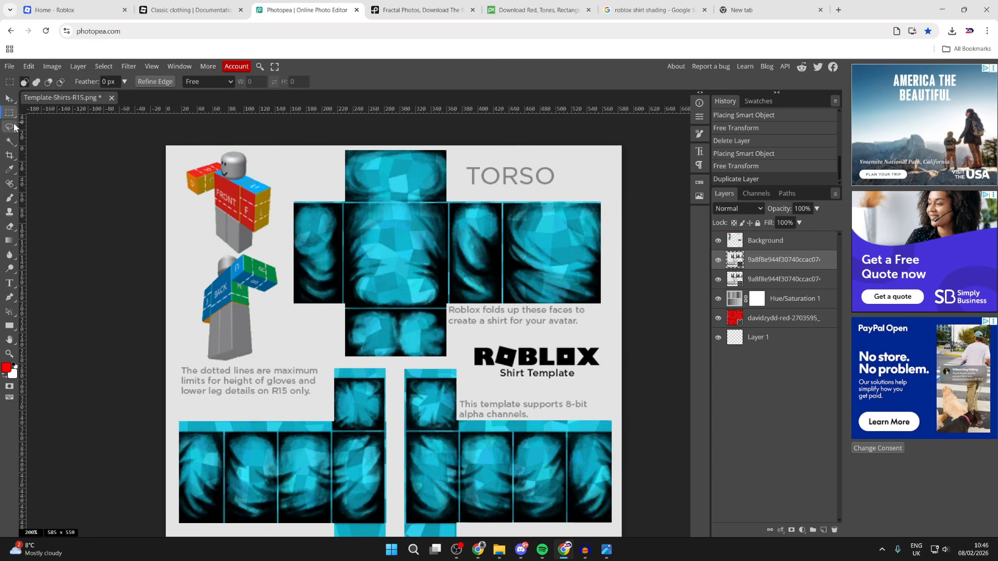
left_click_drag(163, 368, 616, 524)
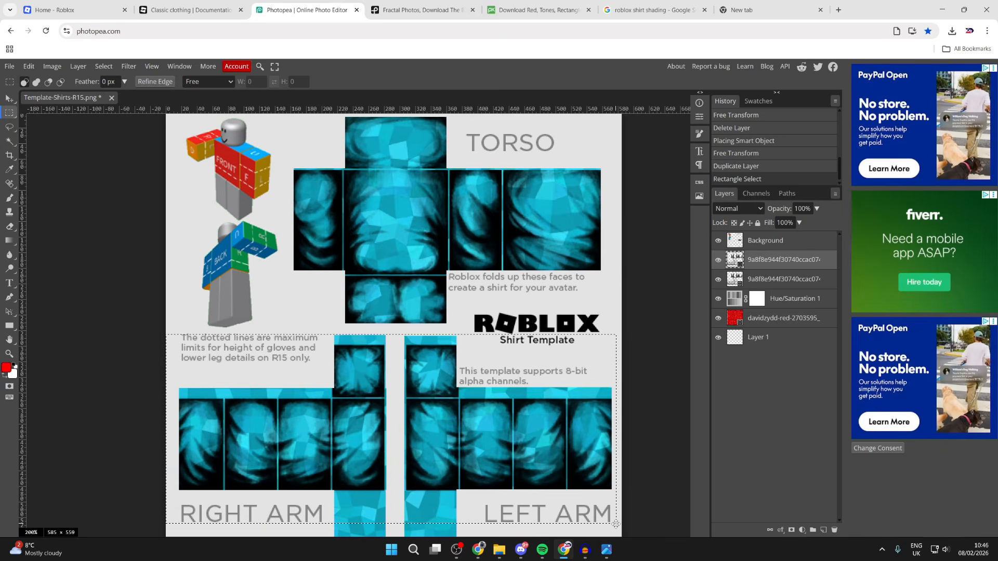
key("Delete")
left_click(428, 129)
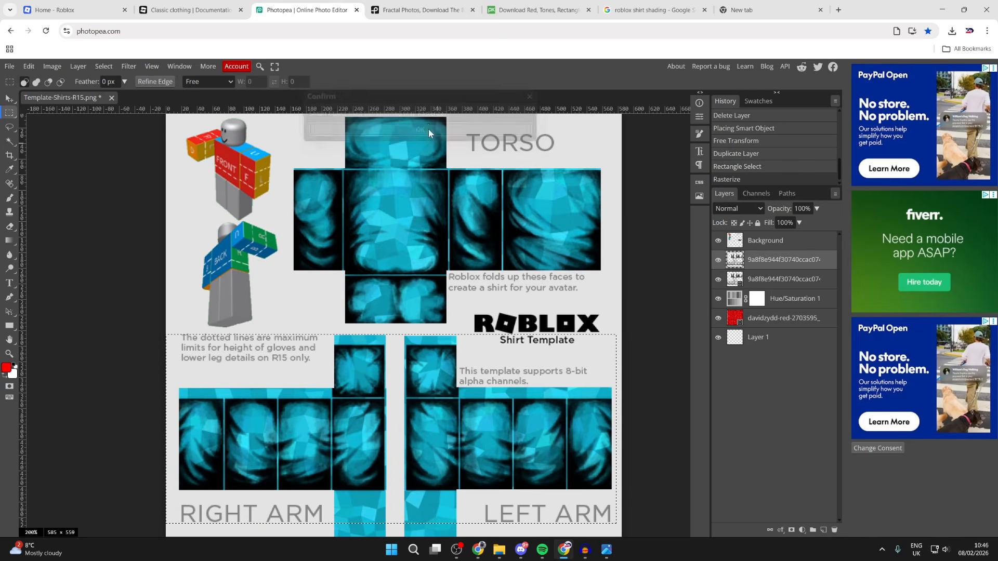
key("Delete")
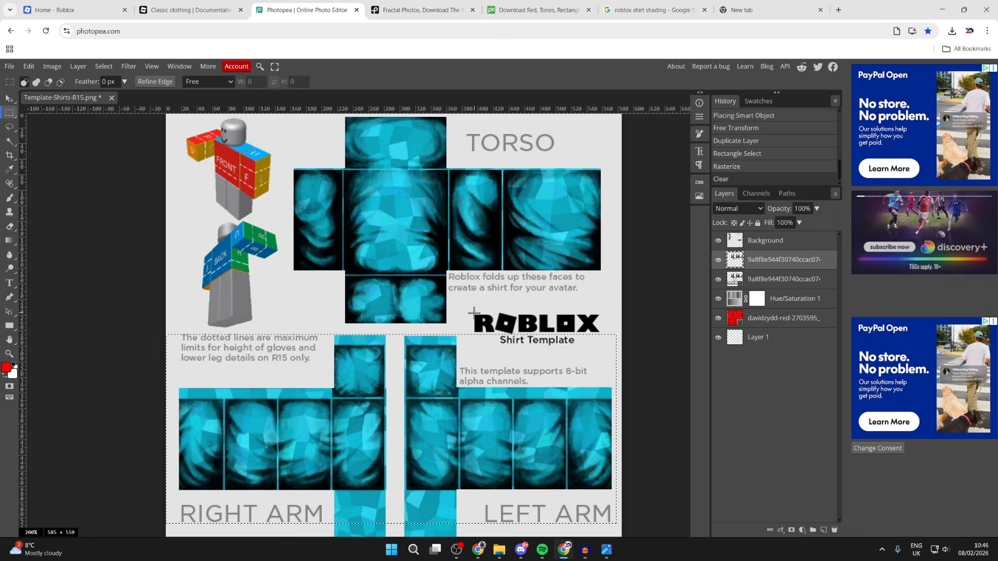
Hide the original shading layer and nudge the duplicate's torso shading into line with the torso panels
left_click(718, 281)
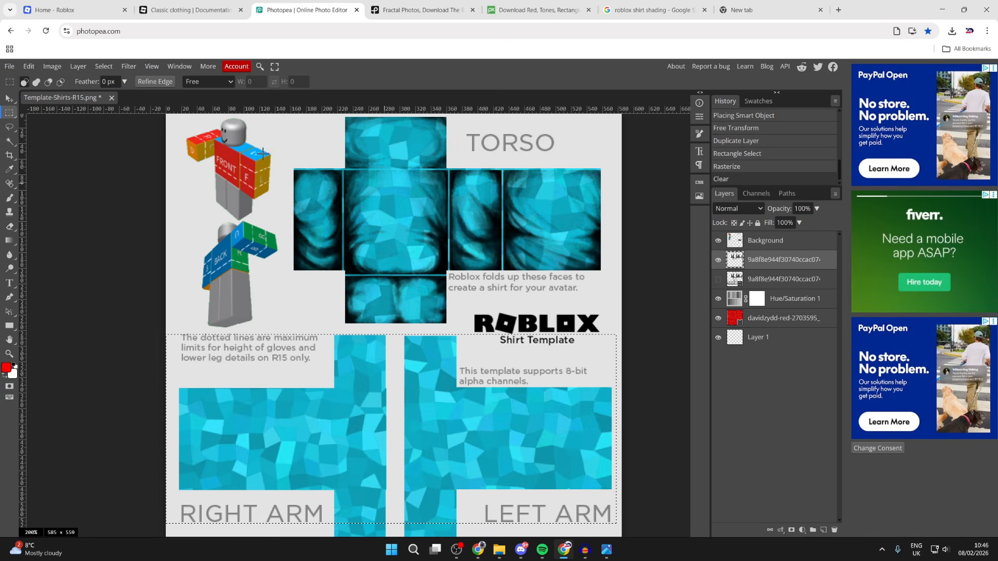
left_click(10, 98)
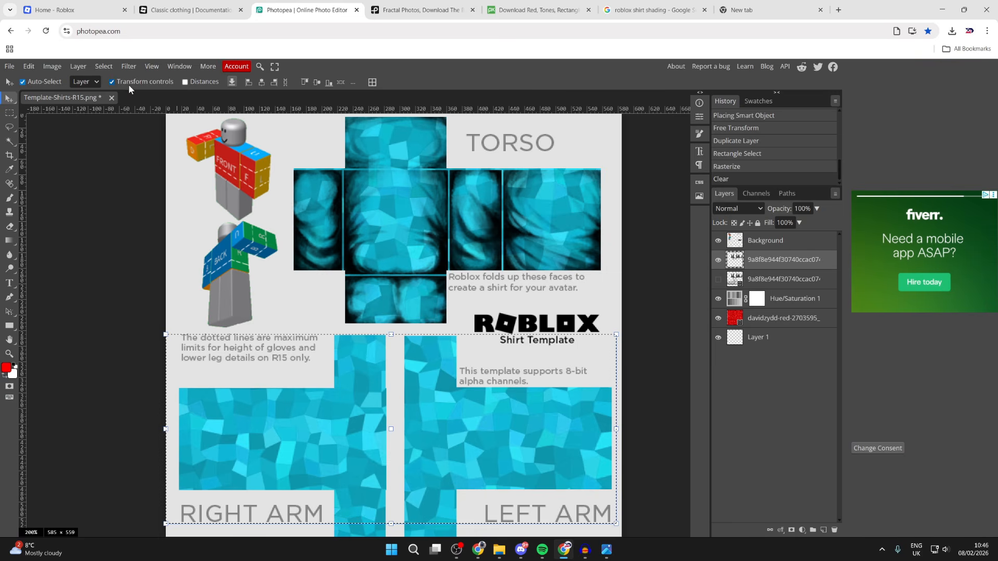
left_click_drag(345, 219, 346, 217)
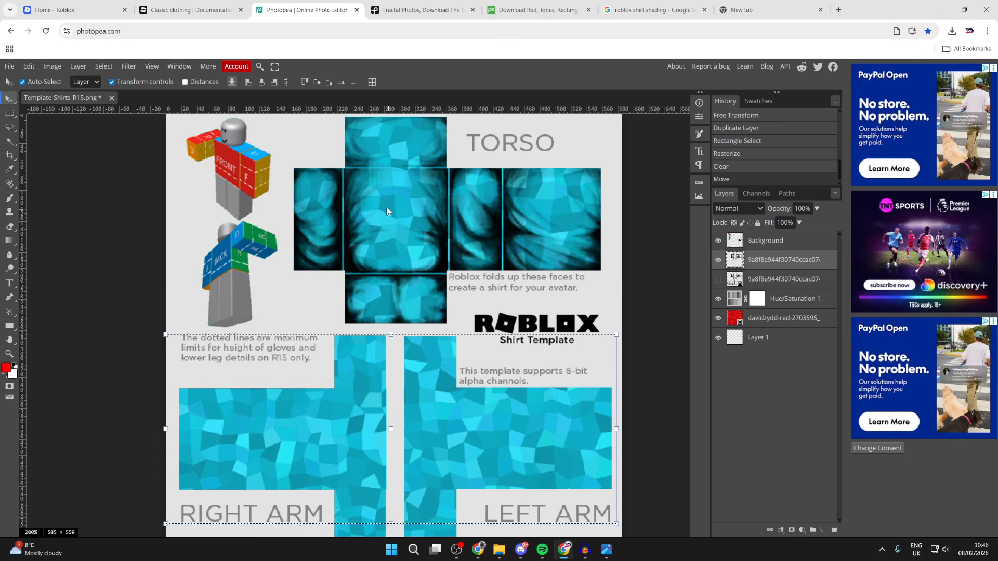
Hide the torso shading copy, show the original shading layer, rasterize it and clear its shading inside a rectangle around the torso panels
left_click(717, 260)
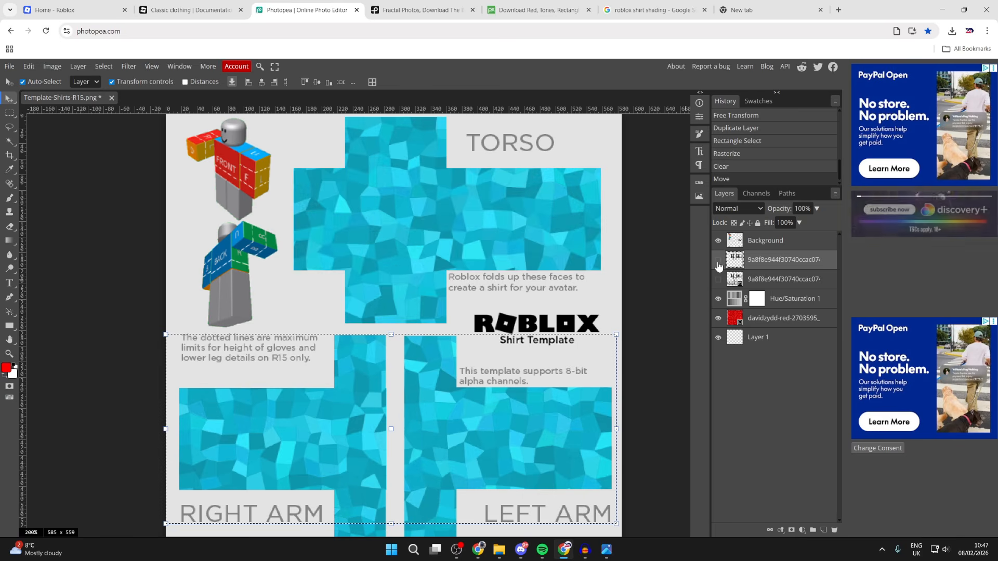
left_click(718, 279)
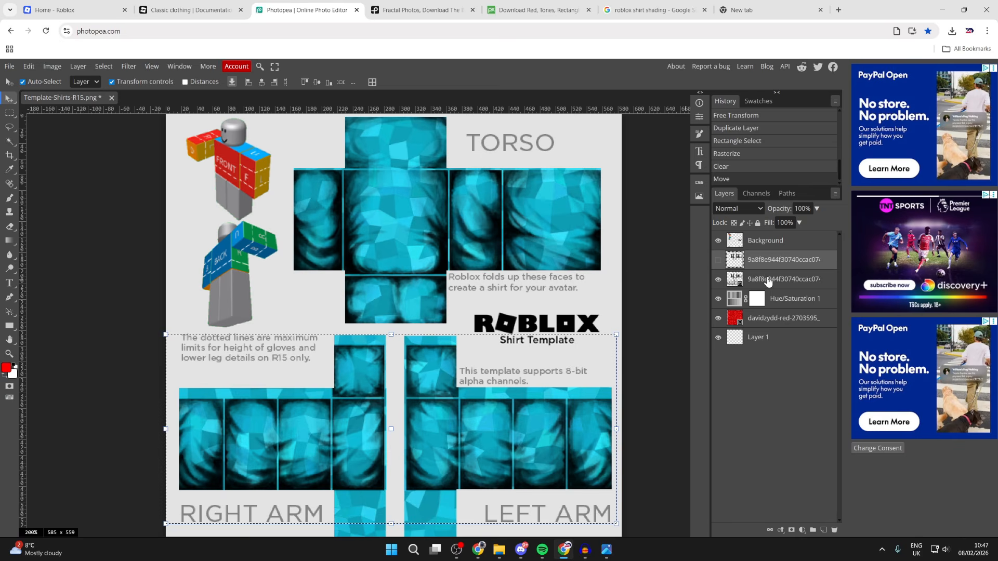
left_click(769, 281)
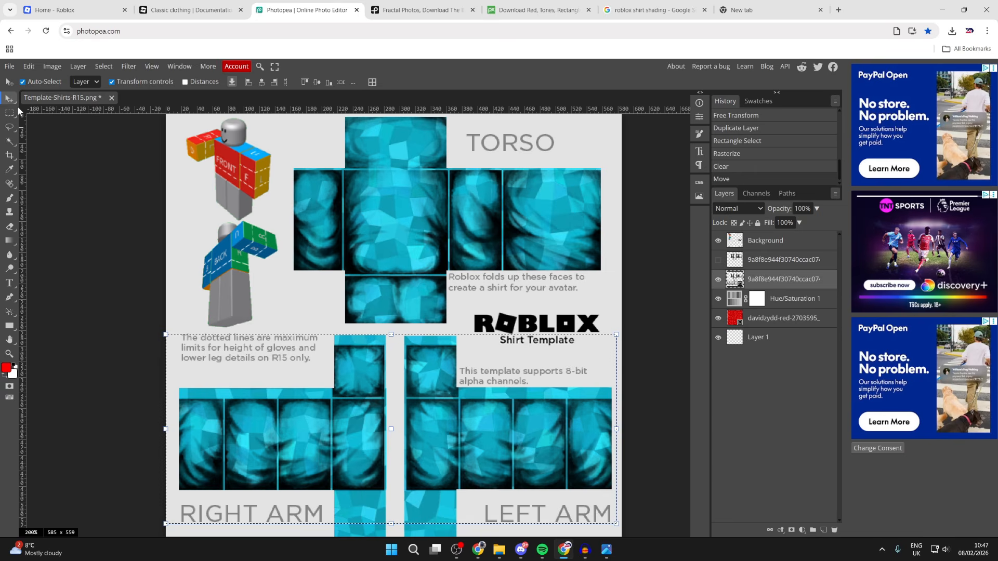
left_click(10, 113)
left_click_drag(259, 119, 356, 156)
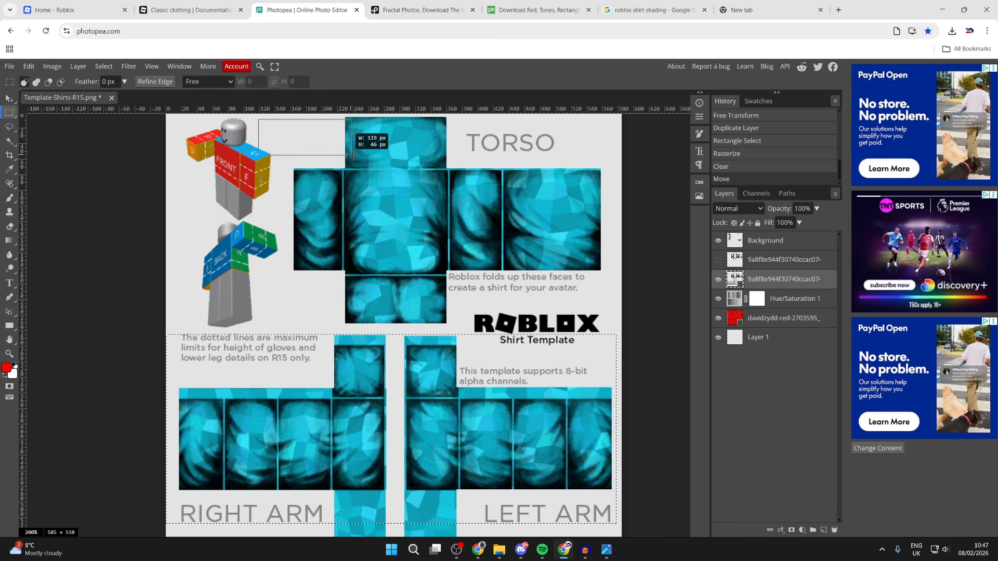
left_click_drag(288, 328, 644, 109)
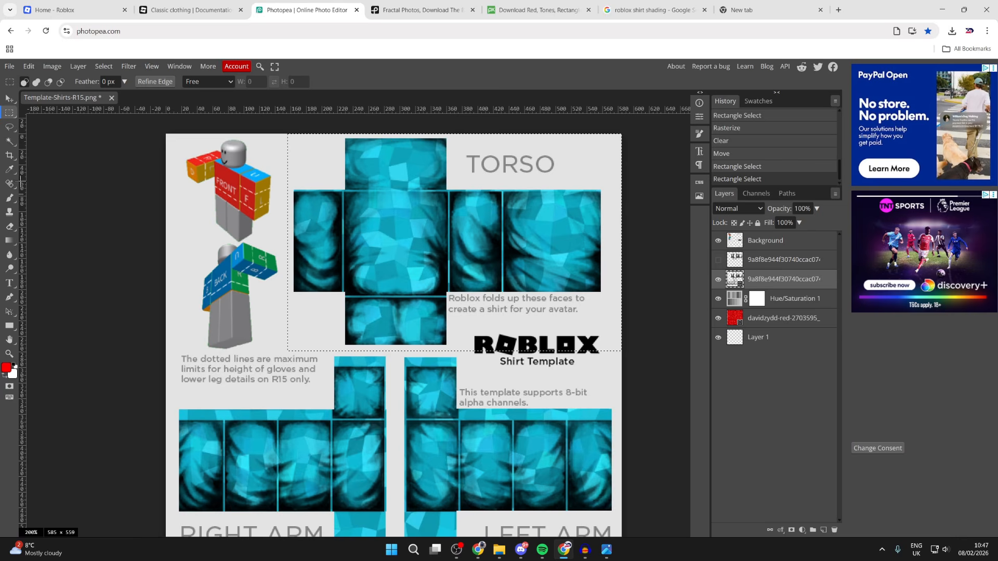
left_click(9, 226)
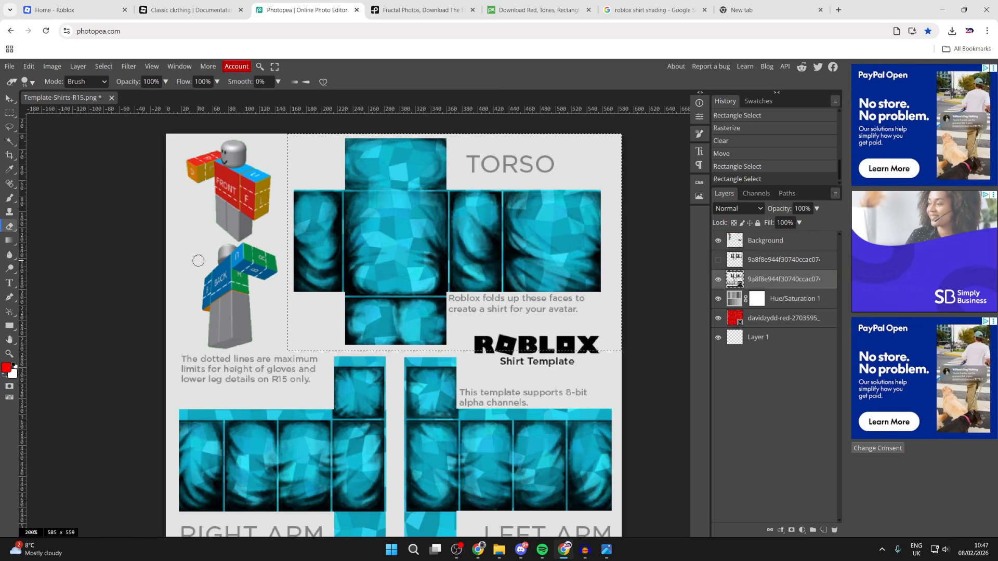
left_click(292, 265)
left_click(491, 130)
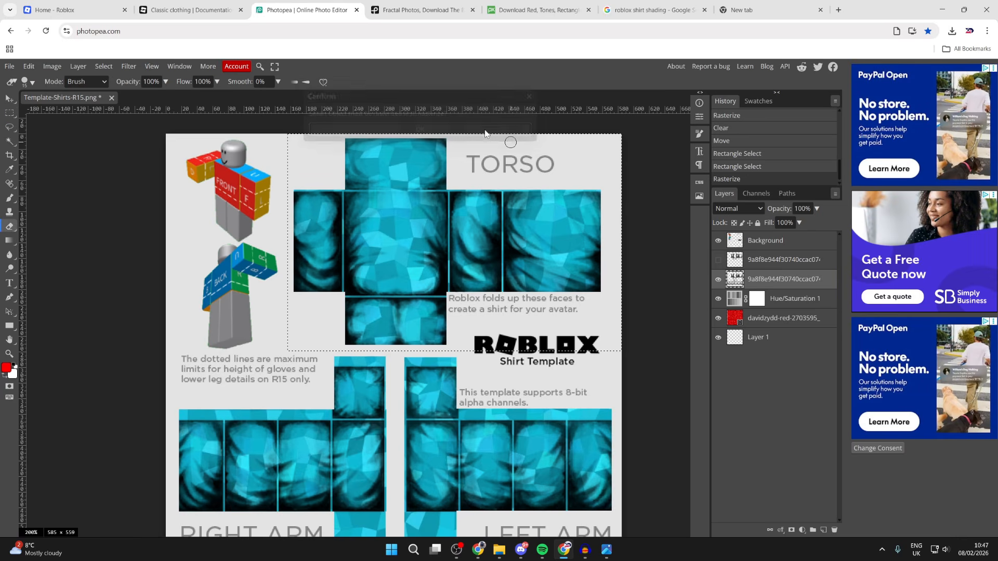
Scale the remaining arm shading proportionally to about 107% and align it with the right and left arm panels
left_click(8, 102)
scroll(497, 196, "down", 1)
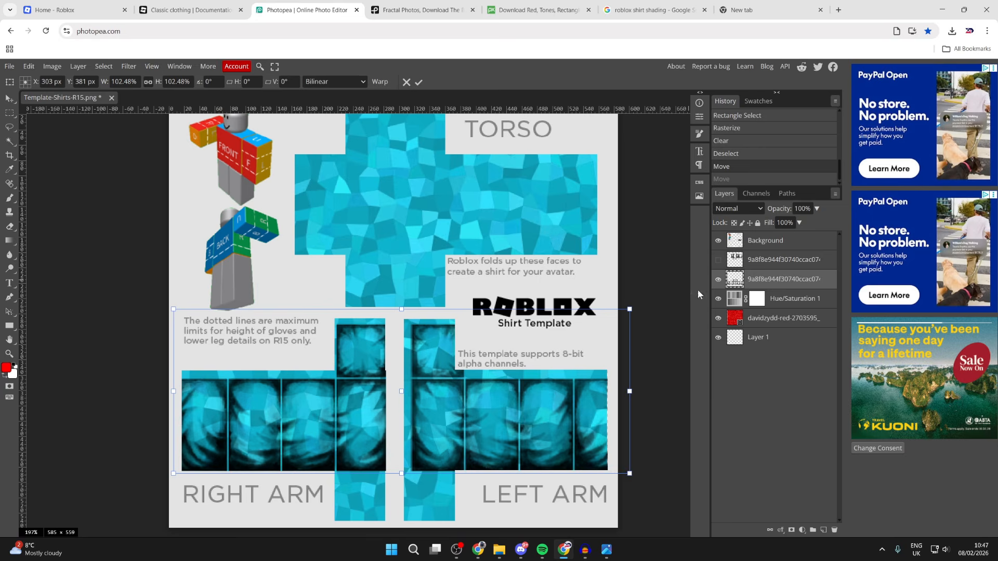
left_click_drag(173, 309, 158, 299)
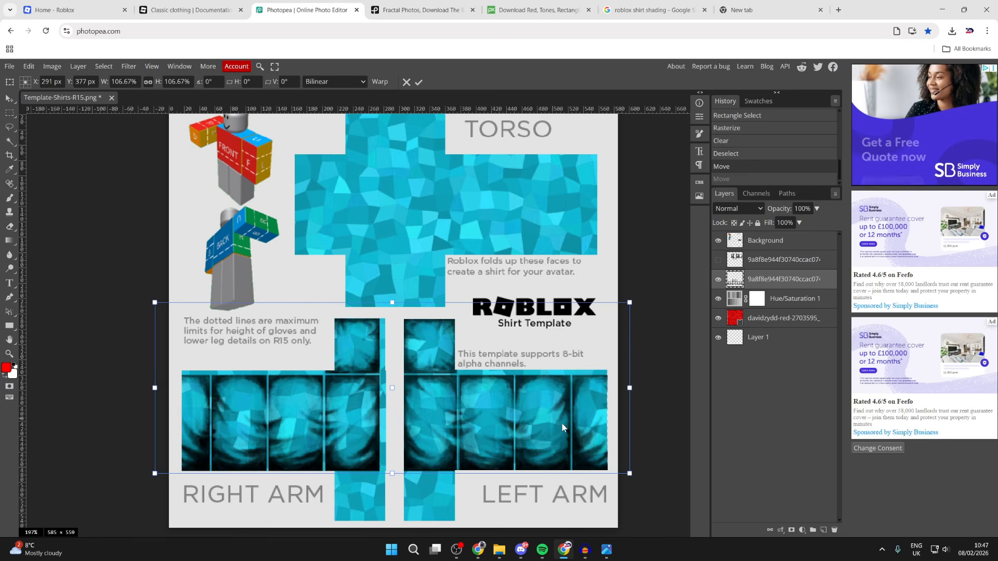
left_click(419, 83)
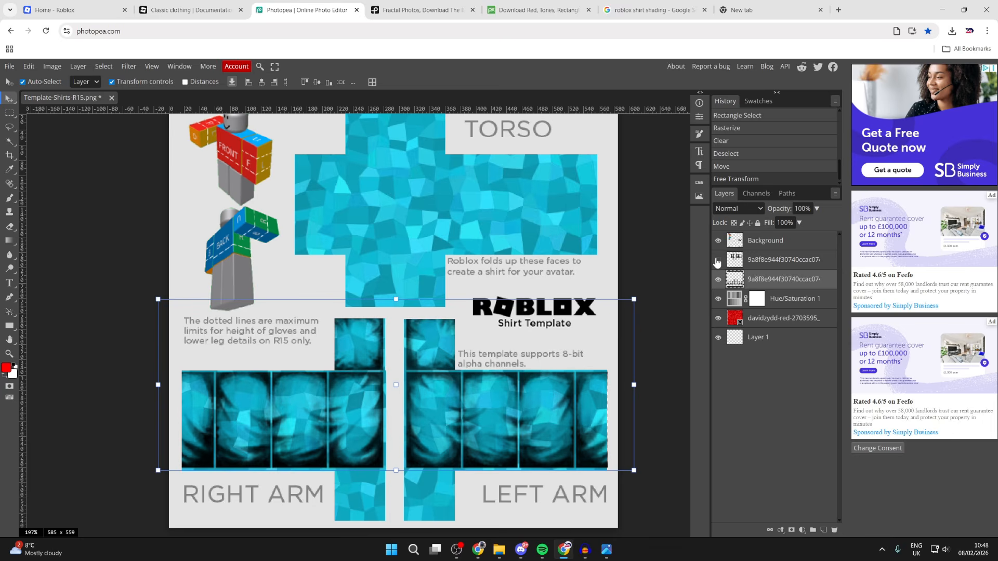
Show the torso shading layer and set its opacity to 25%, and set the arm shading layer's opacity to 21%
left_click(717, 260)
left_click(771, 264)
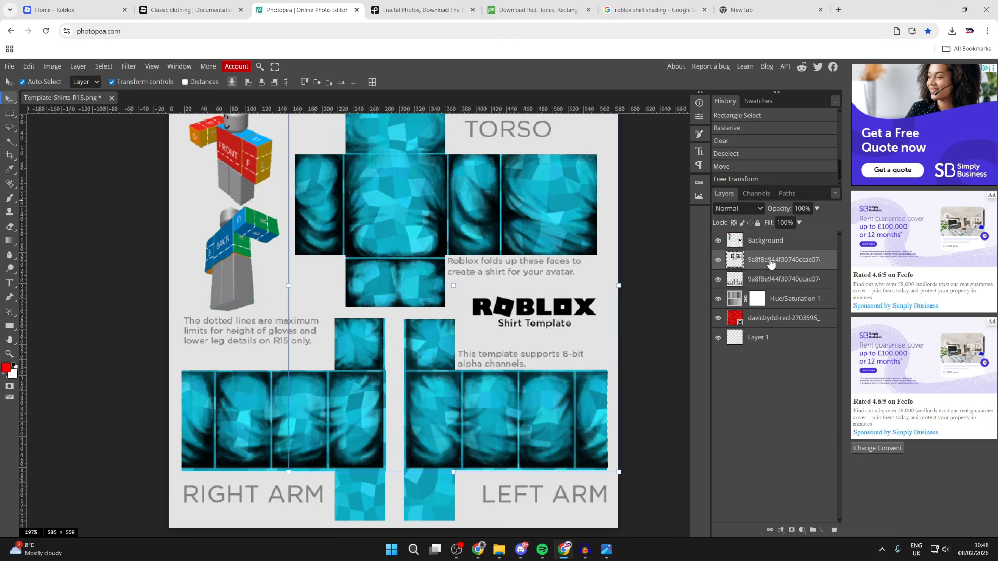
left_click(815, 210)
left_click_drag(797, 224, 782, 223)
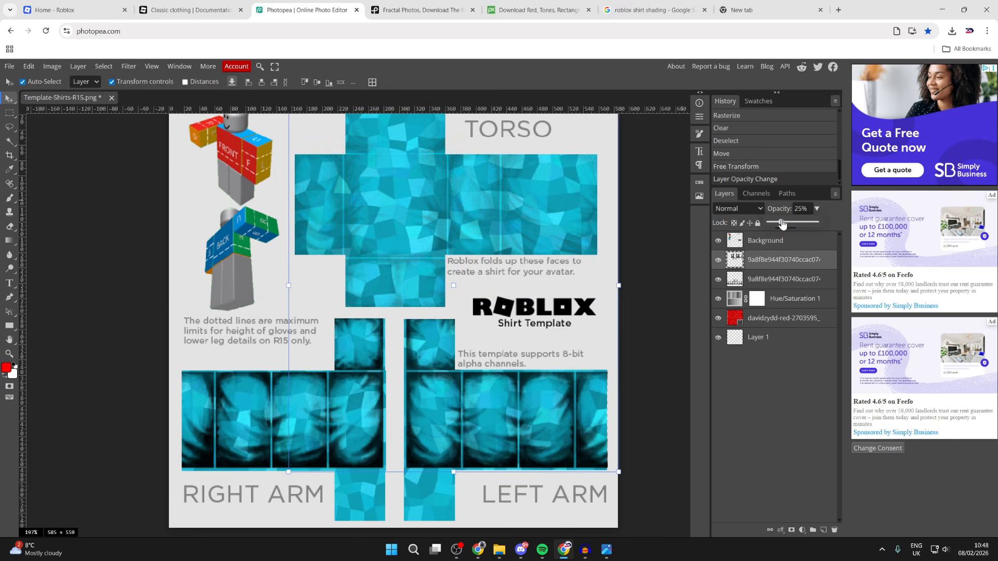
left_click(784, 281)
left_click_drag(797, 223, 779, 223)
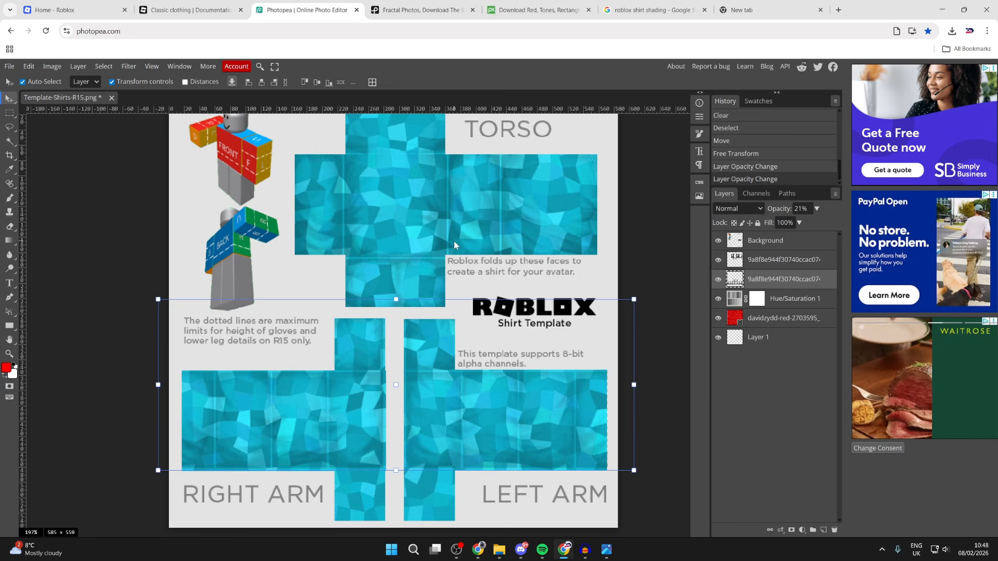
Place profile picture.jpg from the GuideRealm Assets folder into the shirt document as a new layer
left_click(14, 69)
left_click(27, 108)
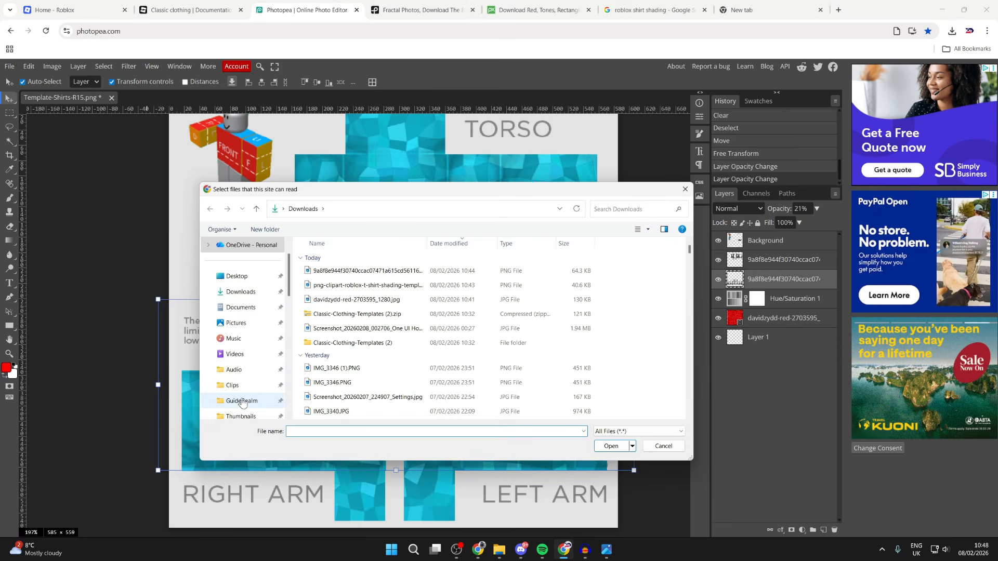
left_click(242, 401)
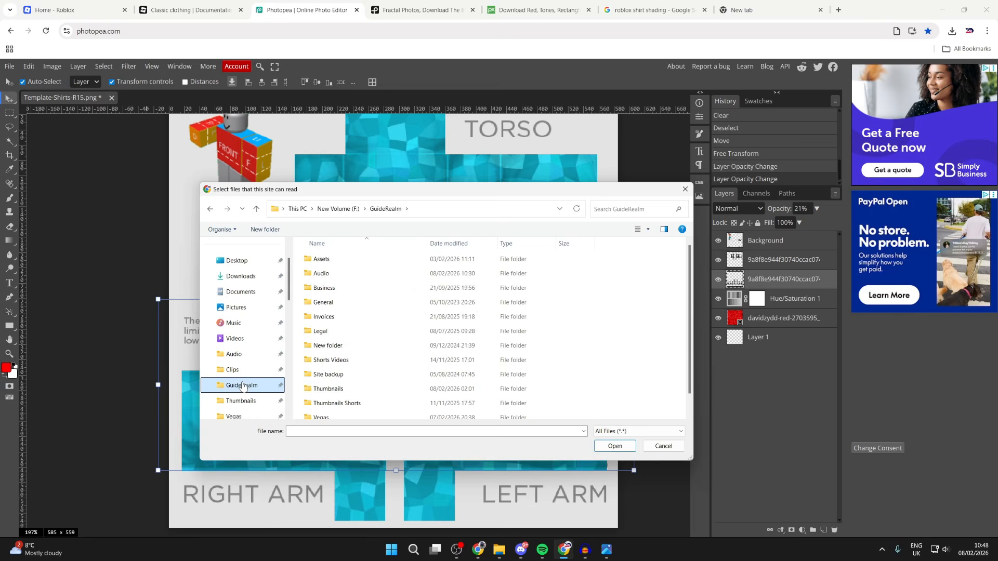
left_click(323, 259)
double_click(323, 259)
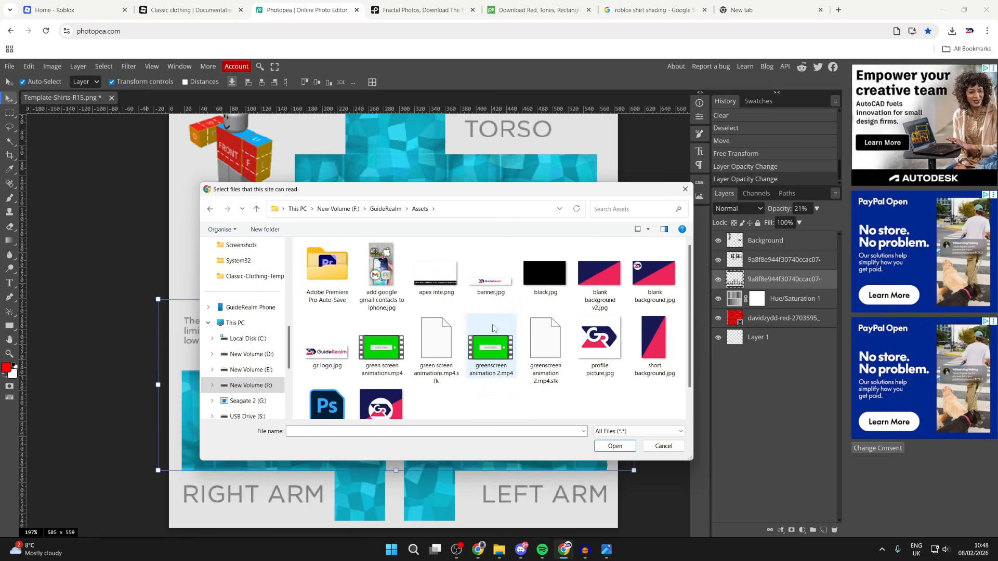
left_click(603, 332)
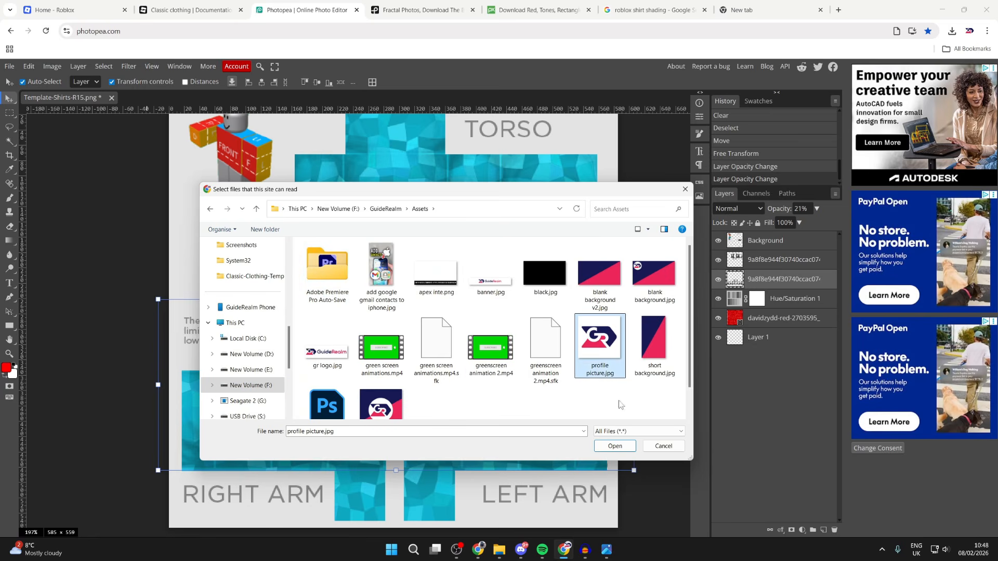
left_click(619, 445)
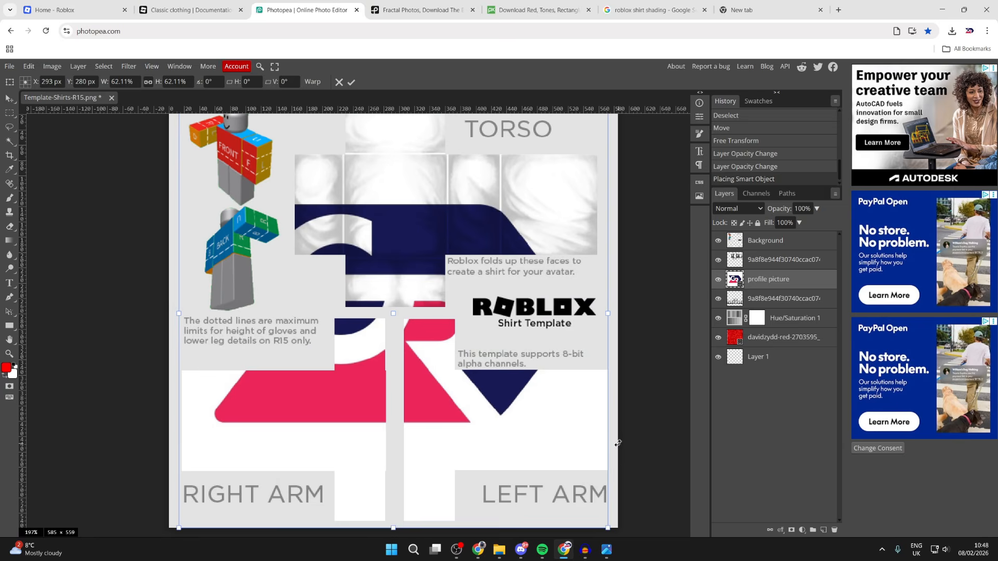
Scale the placed logo to about 9.89%, centre it on the torso's front panel and keep its layer between the two shading layers
left_click_drag(608, 315, 393, 314)
left_click_drag(289, 305, 399, 226)
left_click_drag(395, 131, 406, 254)
left_click_drag(386, 304, 384, 210)
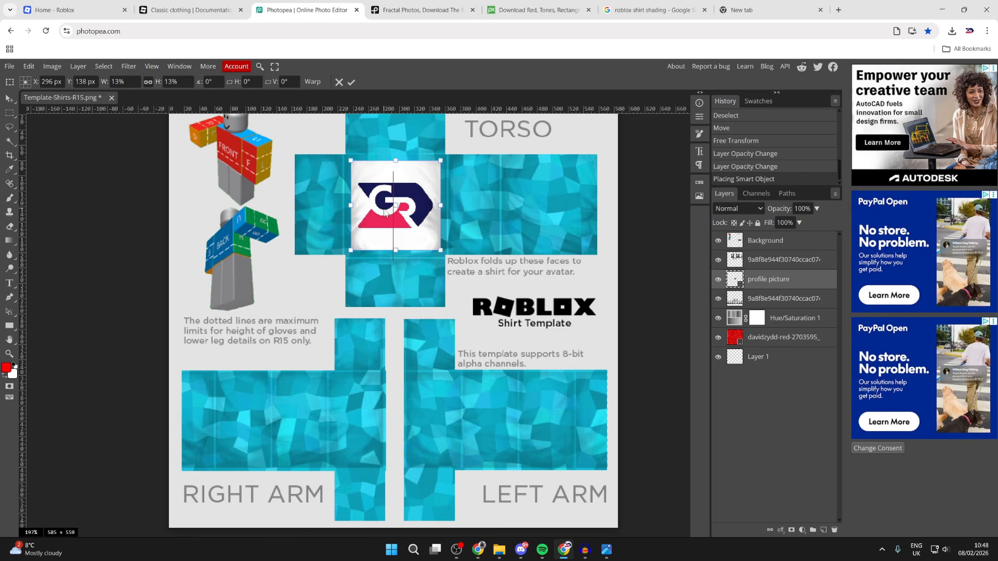
left_click_drag(391, 161, 391, 199)
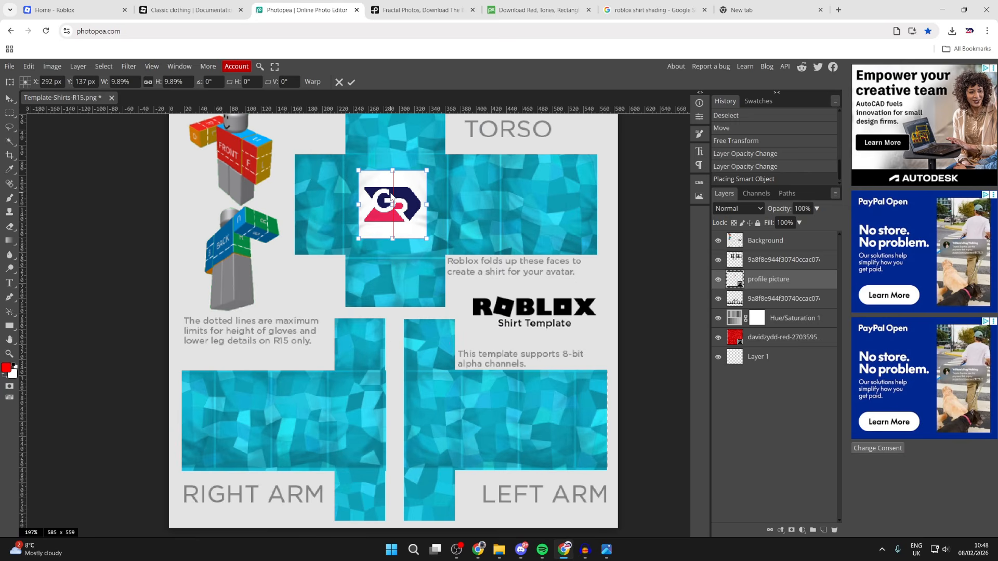
left_click(351, 82)
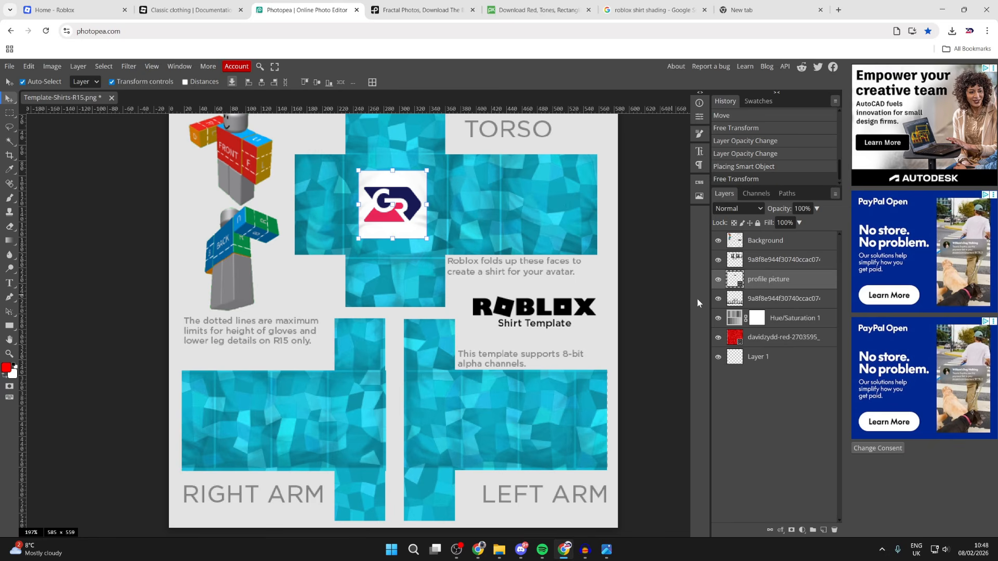
mouse_move(769, 283)
left_mouse_down()
mouse_move(763, 233)
mouse_move(761, 288)
left_mouse_up()
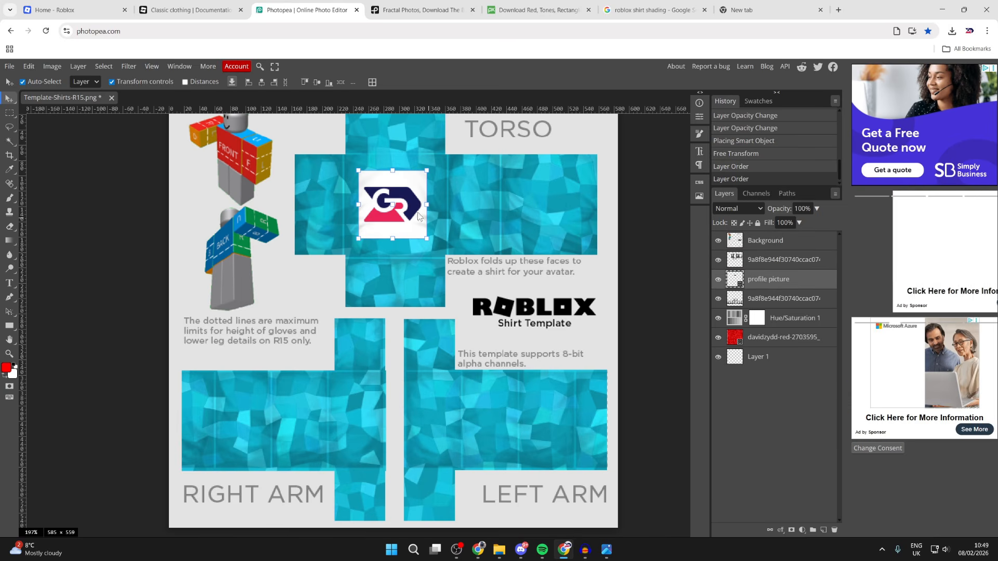
scroll(431, 235, "up", 1)
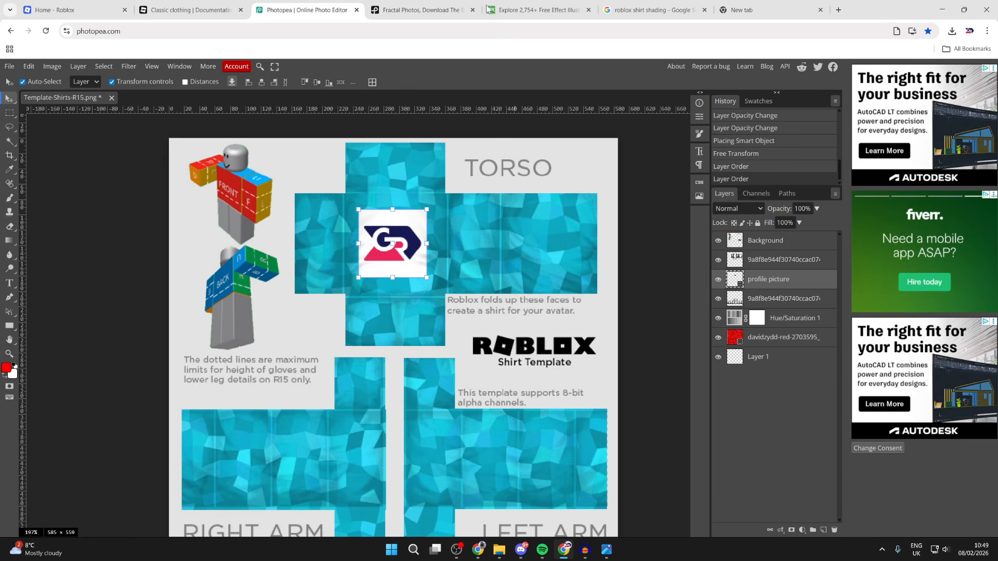
Switch to the Google Images tab and search for "youtube icpon"
left_click(645, 10)
left_click(331, 96)
key("ctrl+a")
type("youtube icpon")
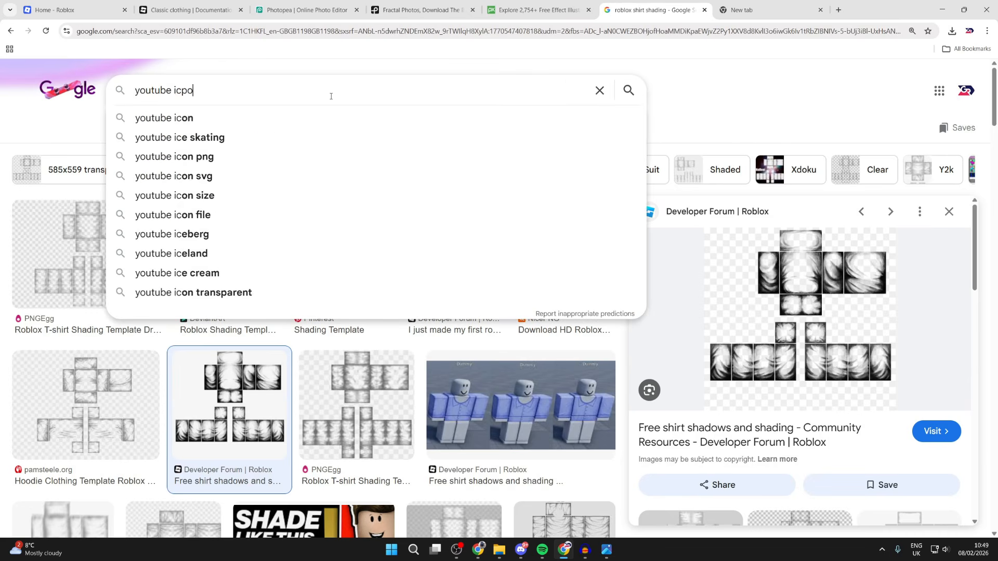
key("Return")
Open the Wikimedia Commons YouTube icon result and save it to Downloads as YouTube_full-color_icon_(2017).svg.png
left_click(104, 289)
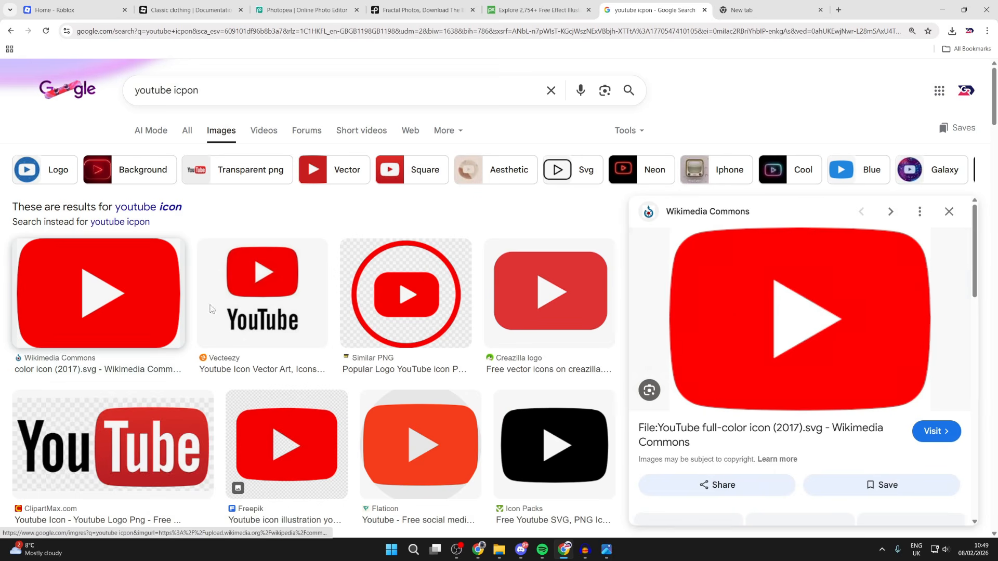
right_click(739, 294)
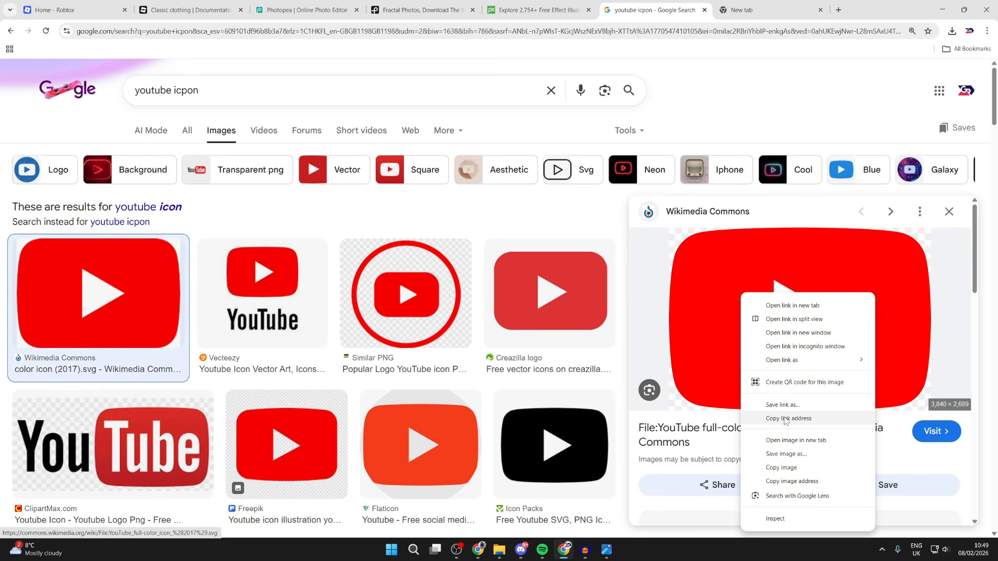
left_click(786, 453)
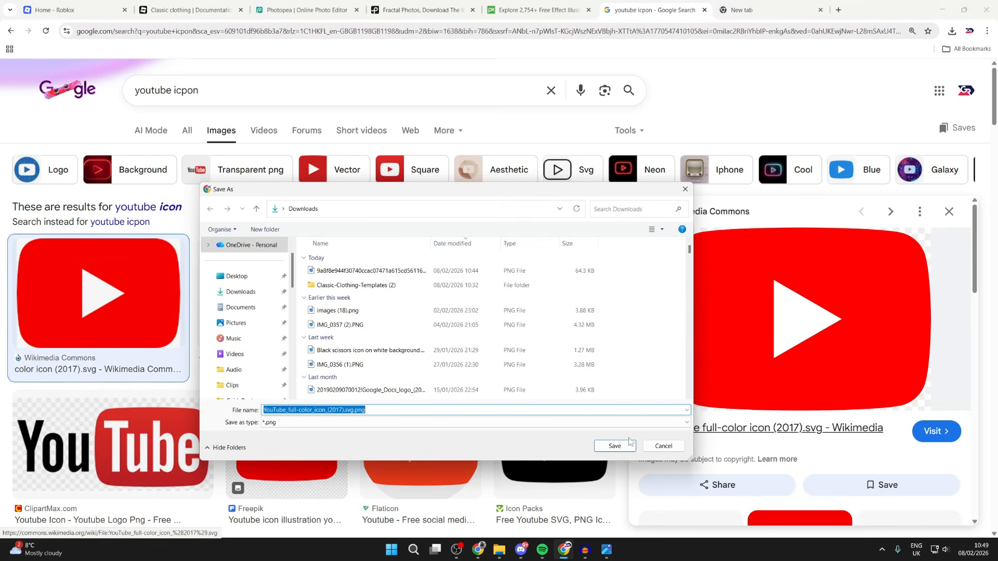
key("Return")
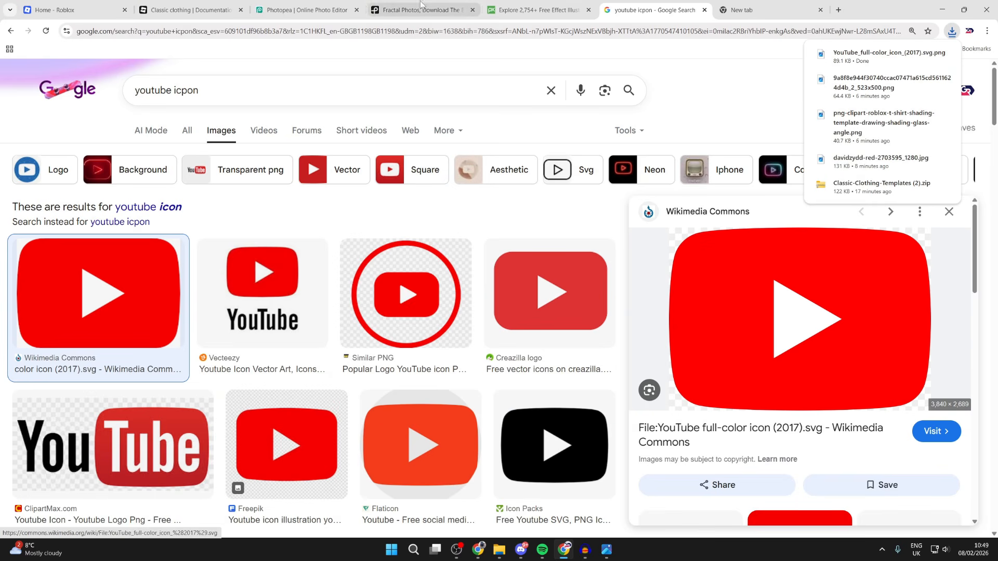
Switch to the Photopea tab and place YouTube_full-color_icon_(2017).svg.png from Downloads into the shirt document as a new layer
left_click(277, 5)
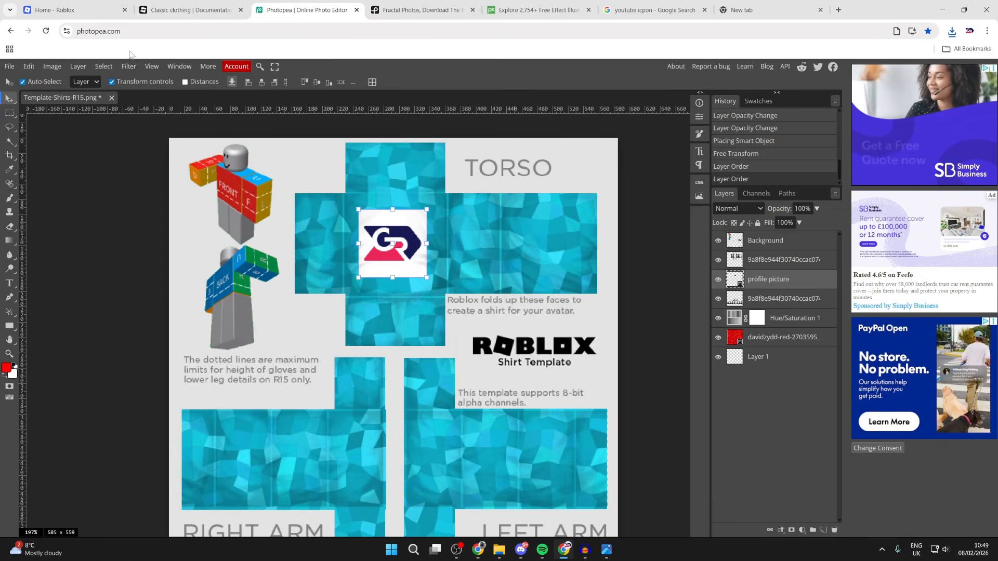
left_click(10, 67)
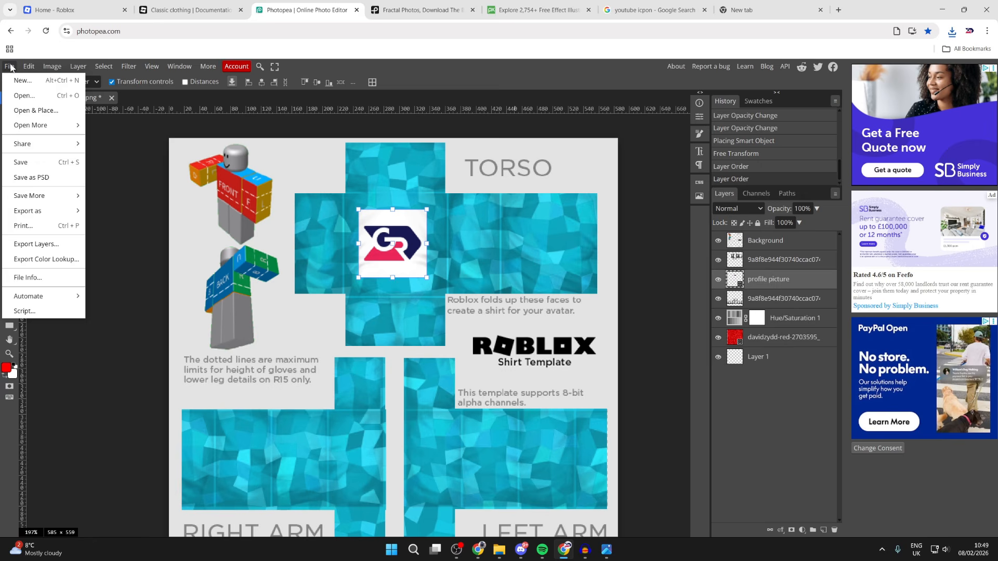
left_click(28, 110)
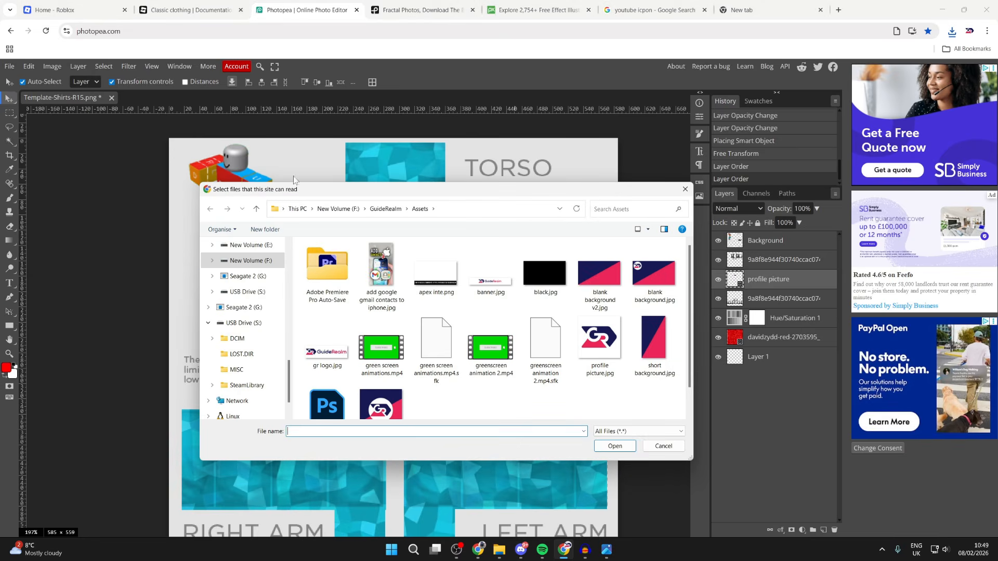
scroll(265, 291, "up", 7)
scroll(266, 301, "up", 2)
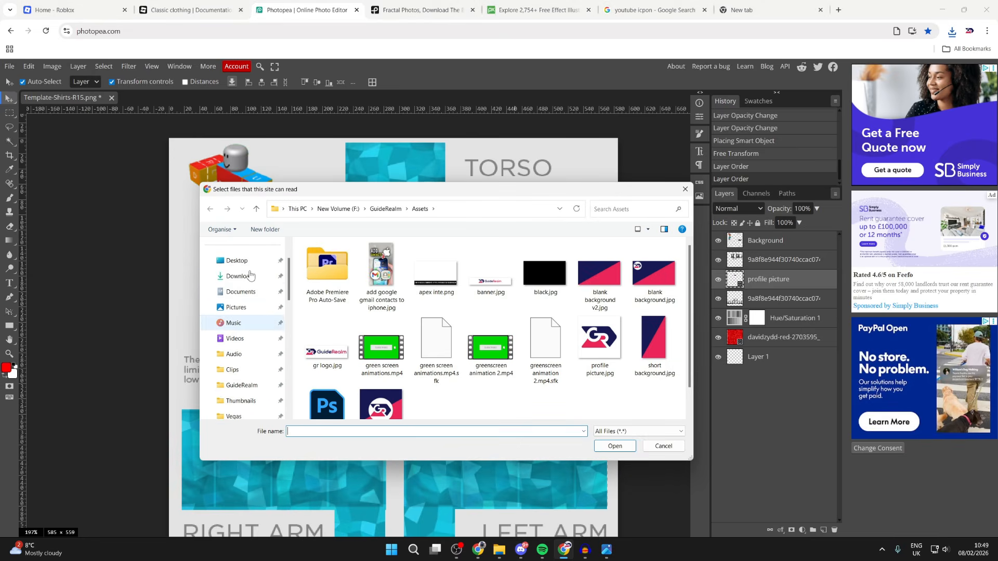
left_click(250, 276)
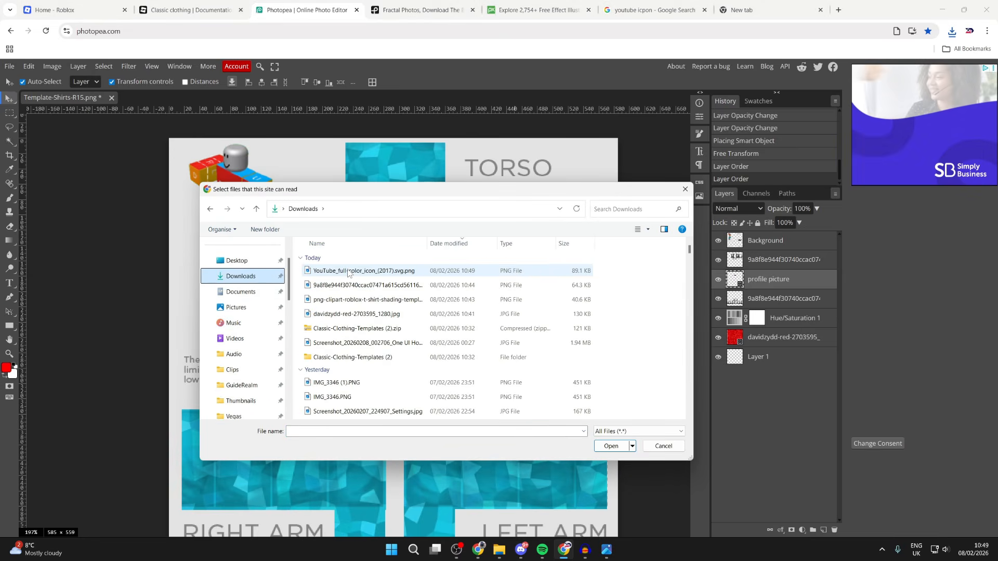
left_click(349, 271)
left_click(608, 446)
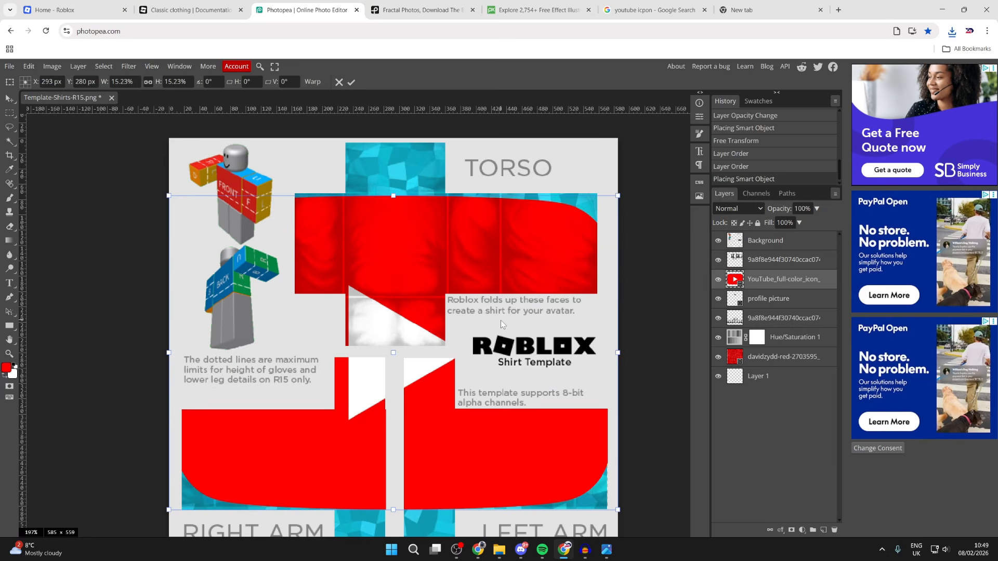
Scale the YouTube icon to about 2.33%, position it on the torso's back panel and keep its layer directly above the profile picture layer
left_click_drag(618, 195, 306, 414)
left_click_drag(256, 455, 530, 274)
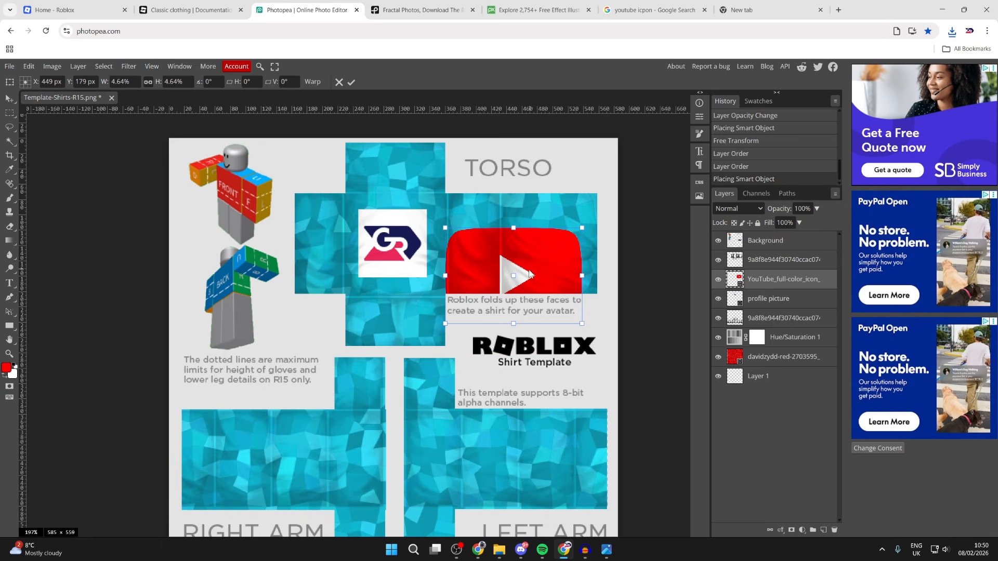
left_click(350, 82)
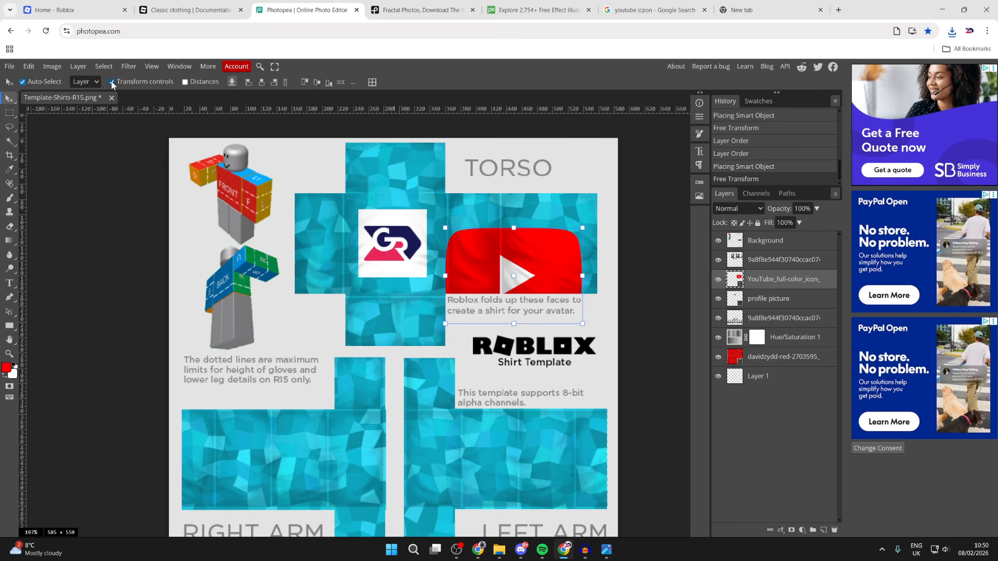
left_click_drag(446, 227, 526, 228)
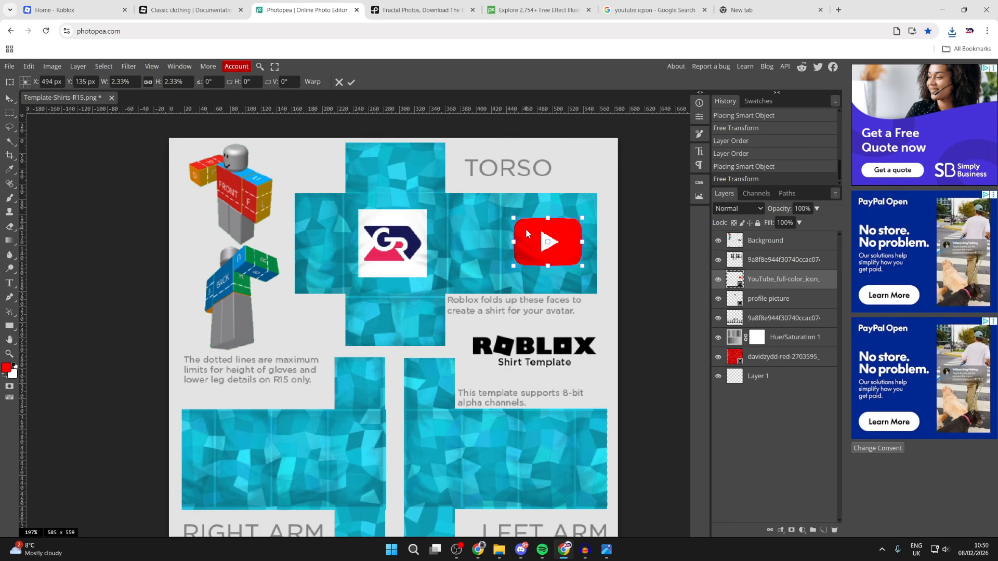
left_click(351, 83)
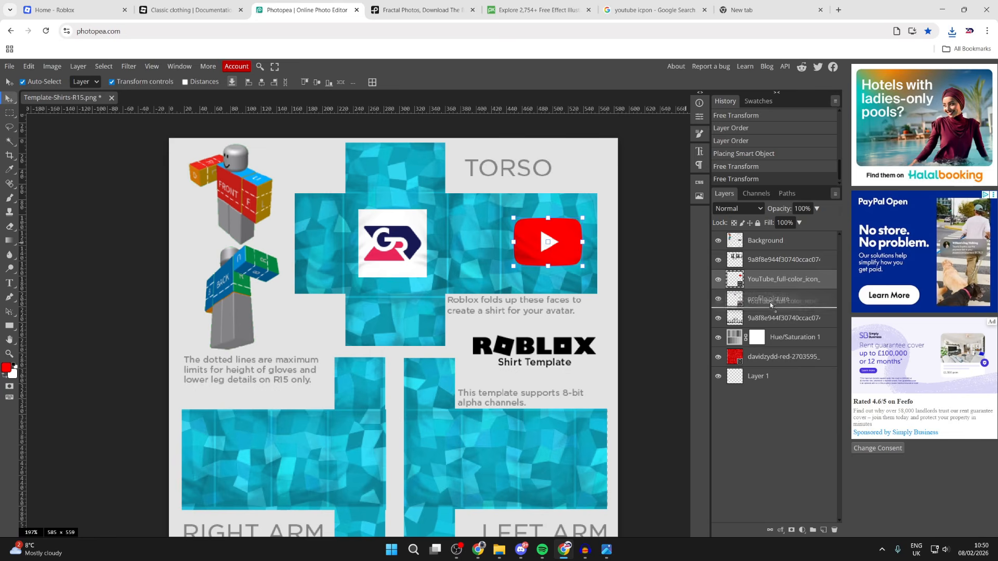
mouse_move(771, 305)
left_mouse_down()
mouse_move(766, 249)
mouse_move(770, 287)
left_mouse_up()
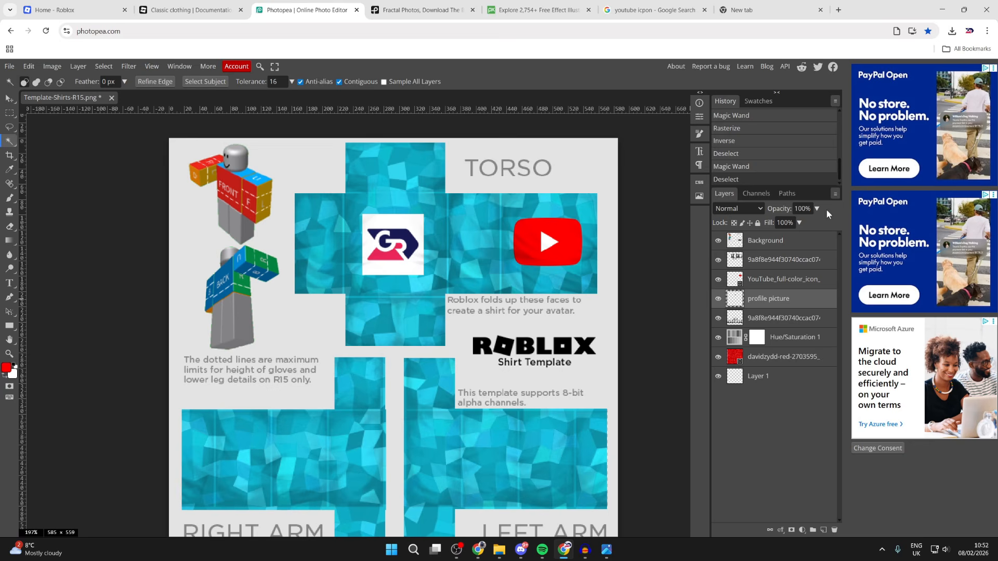
Try the opacity and blend mode settings on the profile picture layer, leaving them at 100% and Normal
left_click(816, 208)
mouse_move(818, 222)
left_mouse_down()
mouse_move(794, 226)
mouse_move(823, 223)
left_mouse_up()
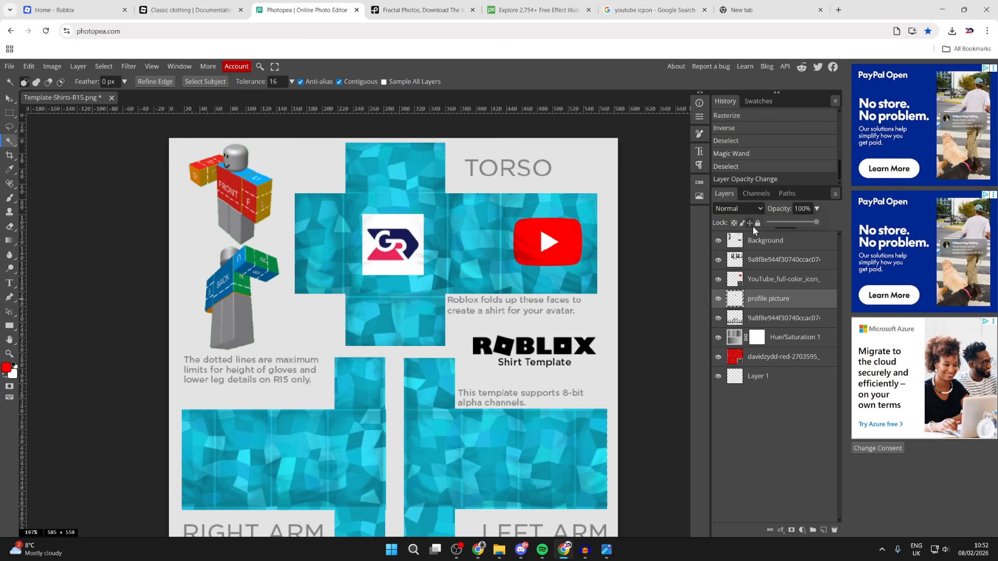
left_click(750, 208)
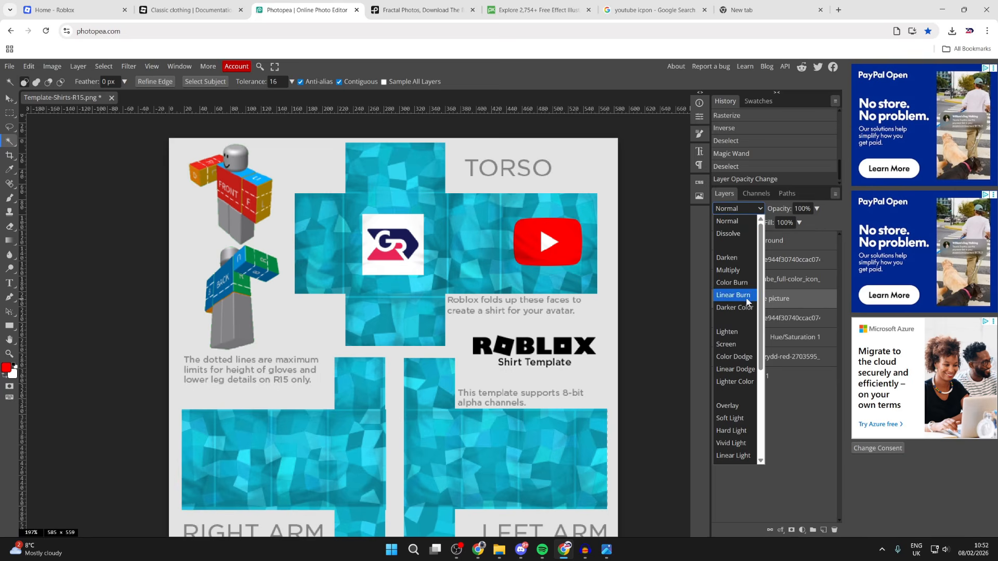
left_click(735, 223)
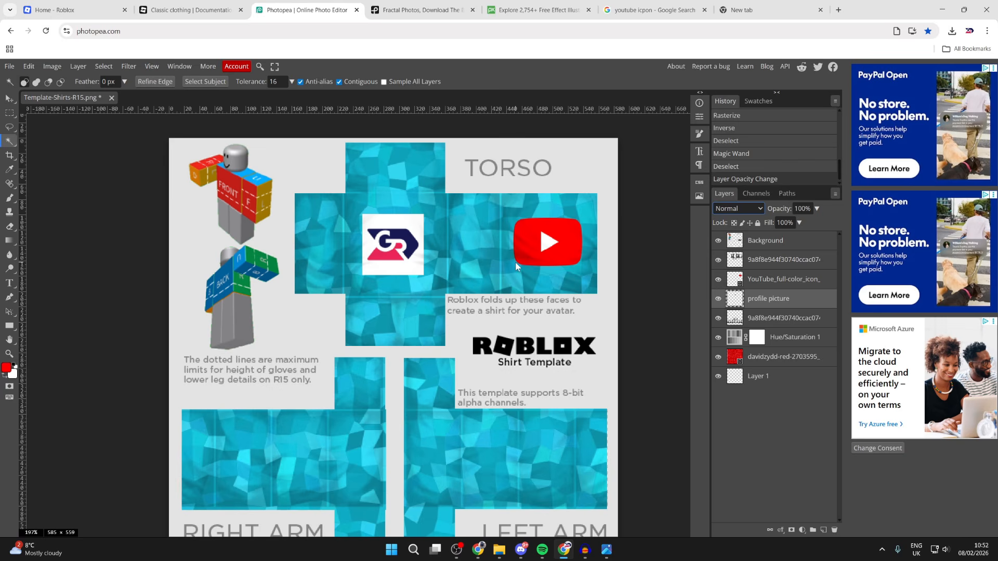
Export the shirt document as a PNG at 585 × 559 px and 100% quality
left_click(11, 67)
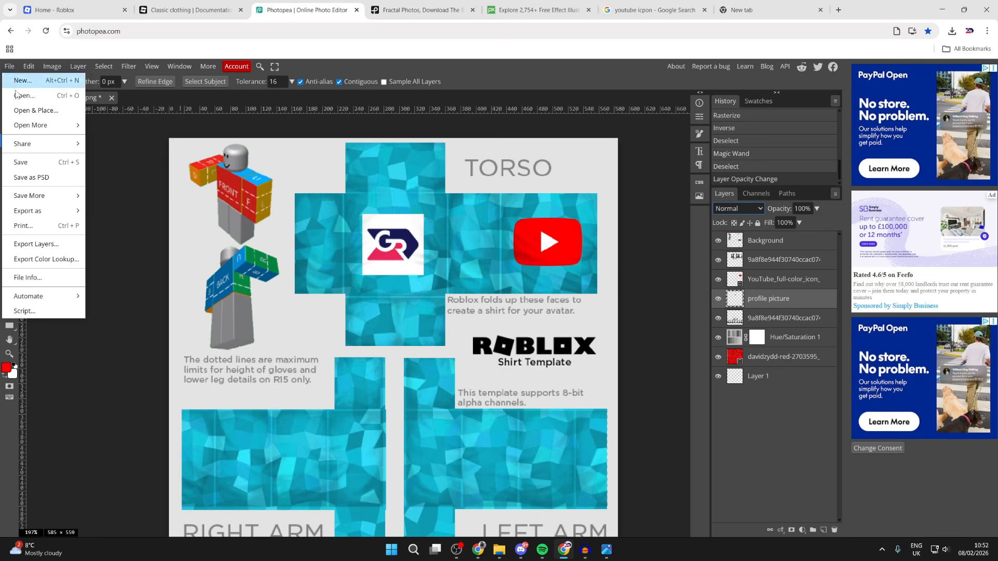
mouse_move(40, 217)
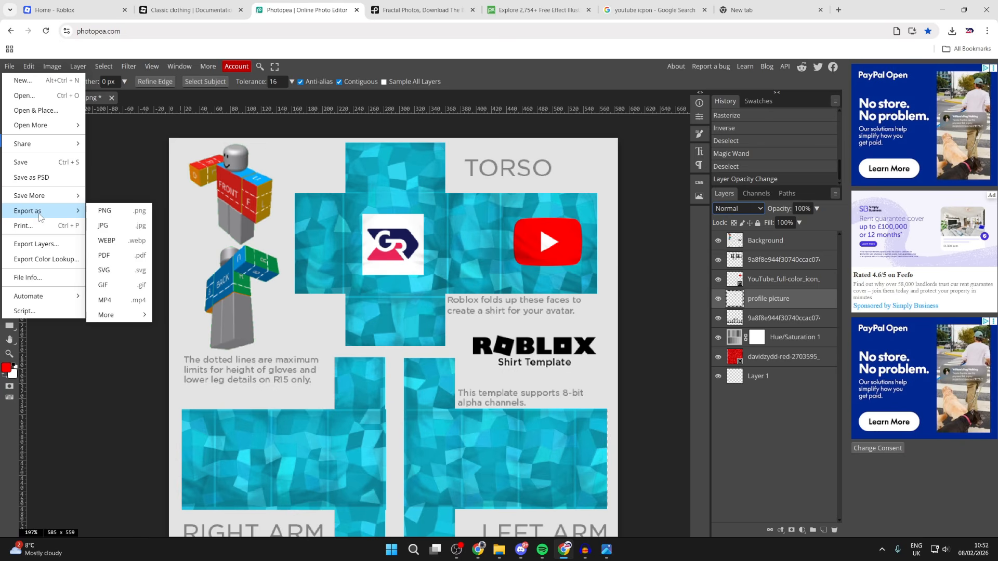
left_click(113, 216)
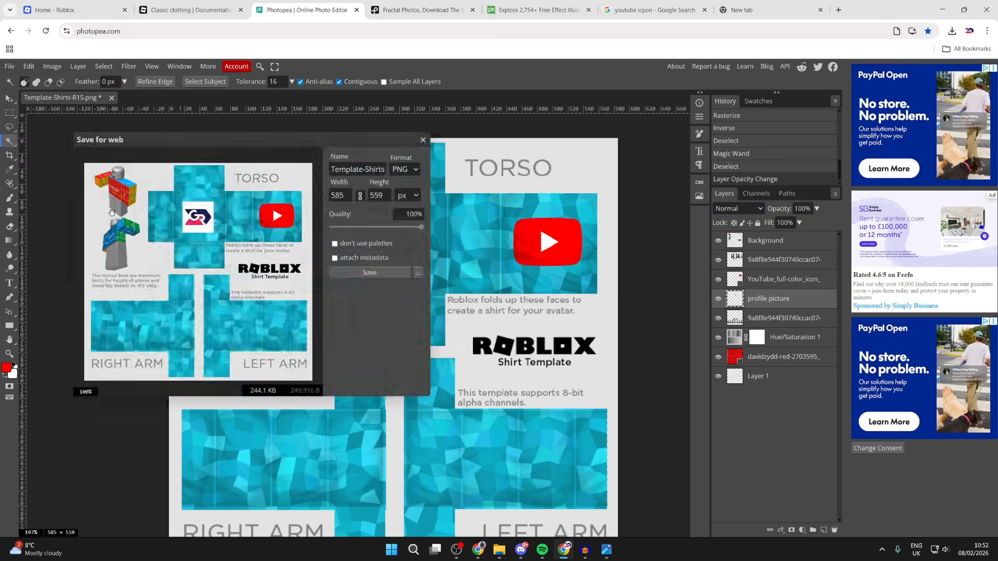
left_click(365, 271)
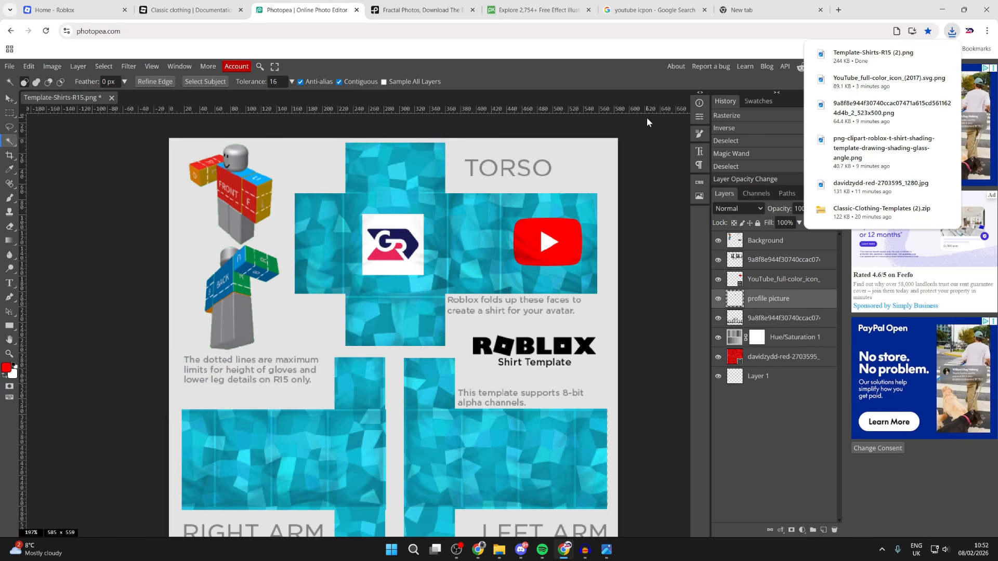
Switch to the Roblox tab and open the Avatar Items section of Creations in the Creator Hub
left_click(72, 4)
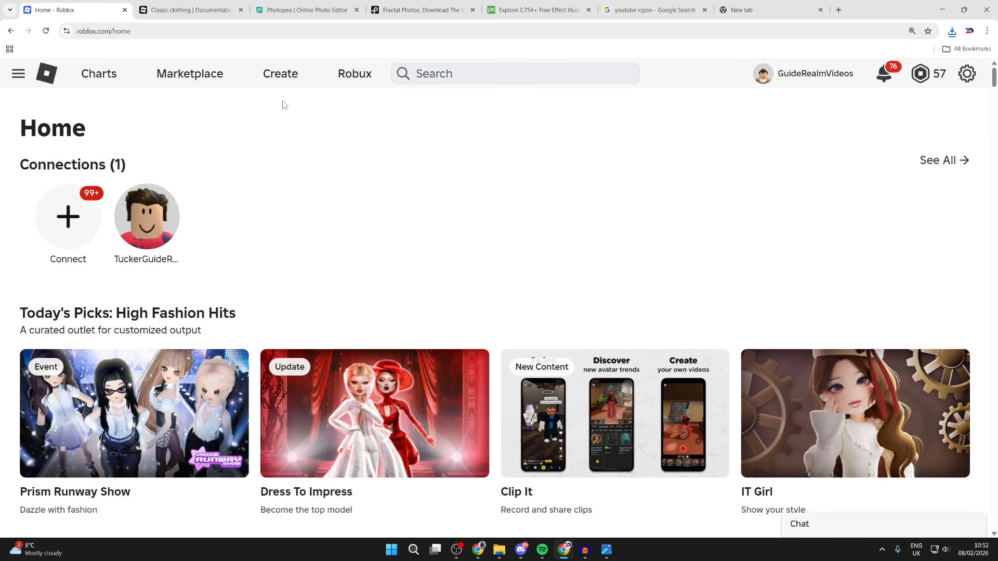
left_click(276, 76)
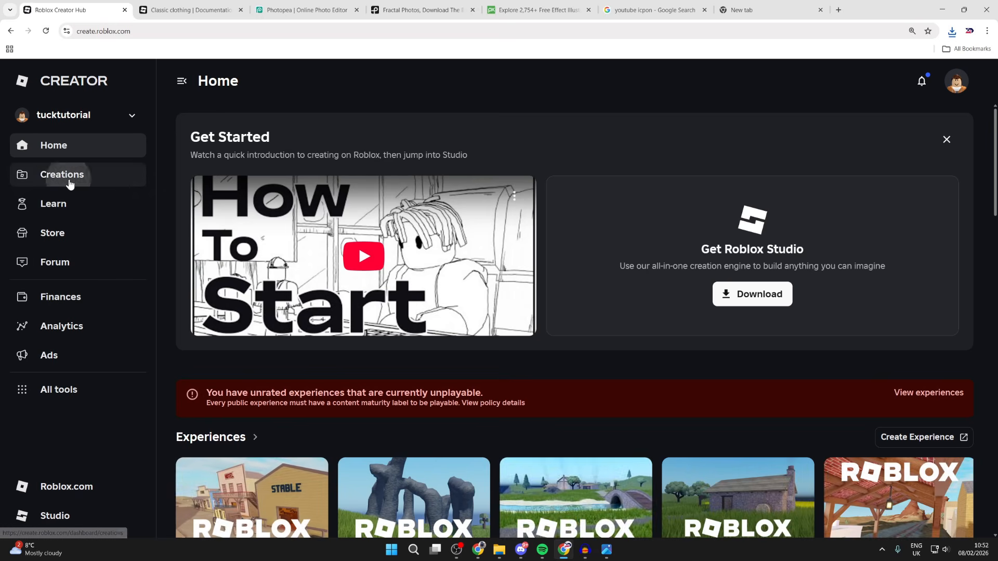
left_click(68, 181)
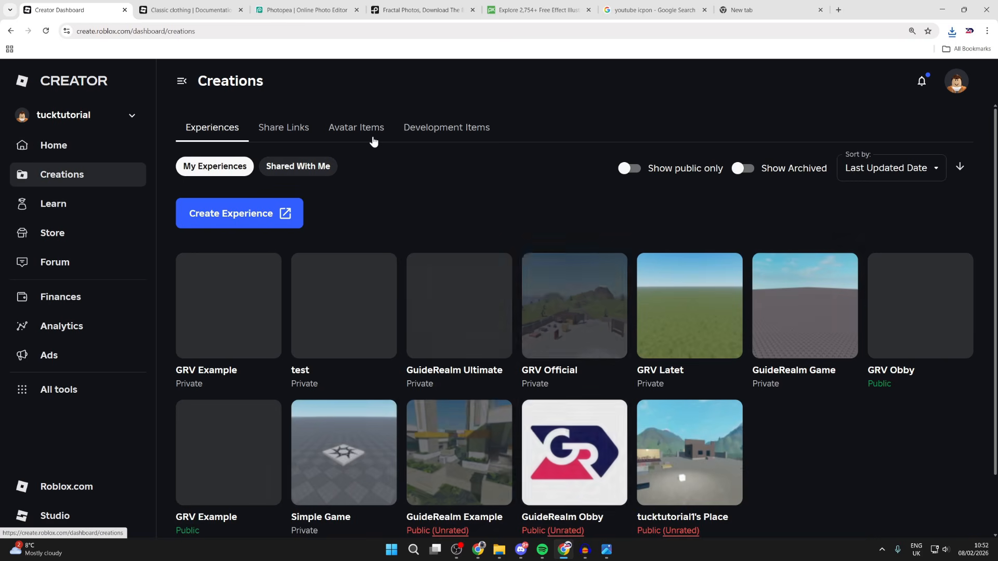
left_click(374, 140)
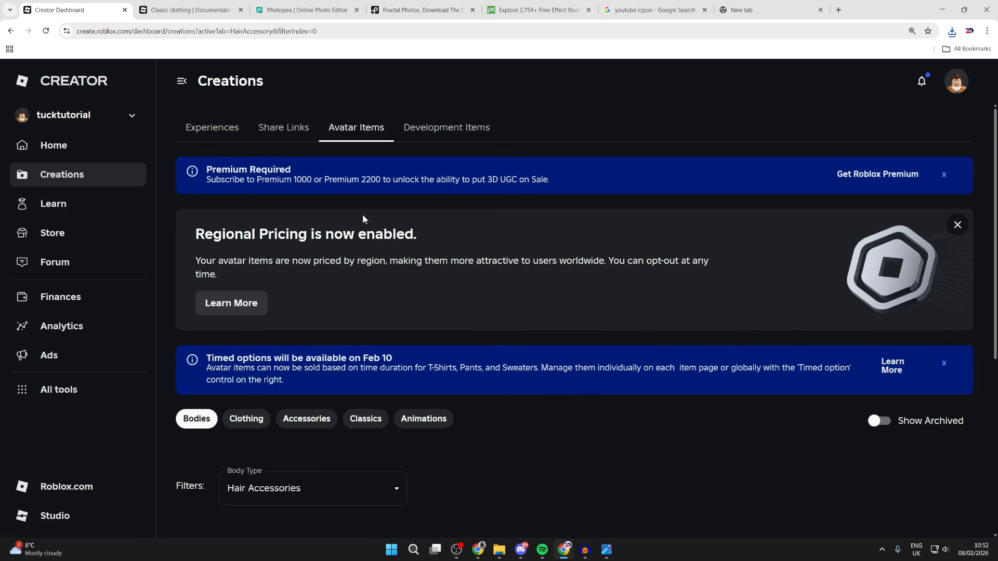
Show the Classics category of avatar items and filter it to Classic Shirts
scroll(363, 219, "down", 4)
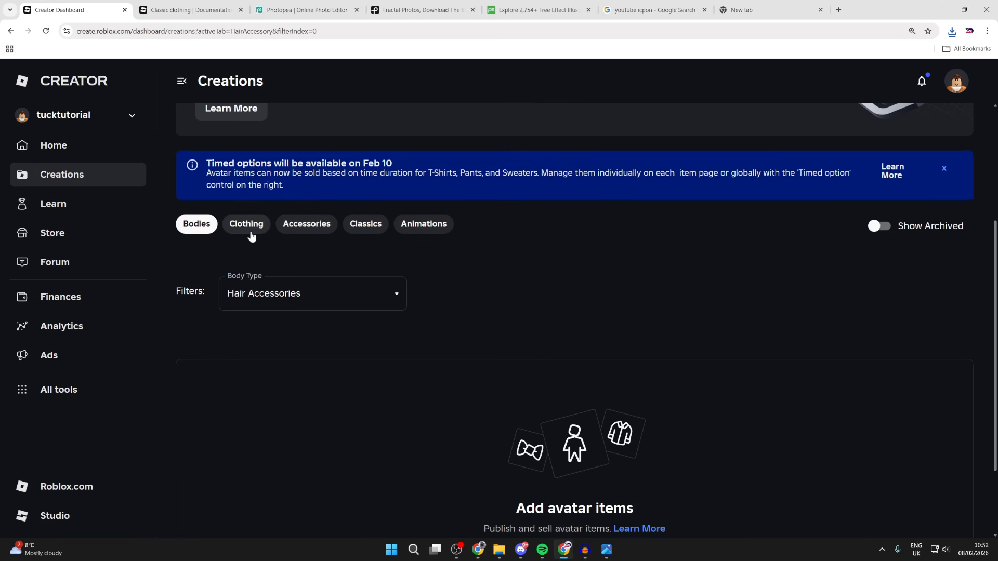
left_click(376, 228)
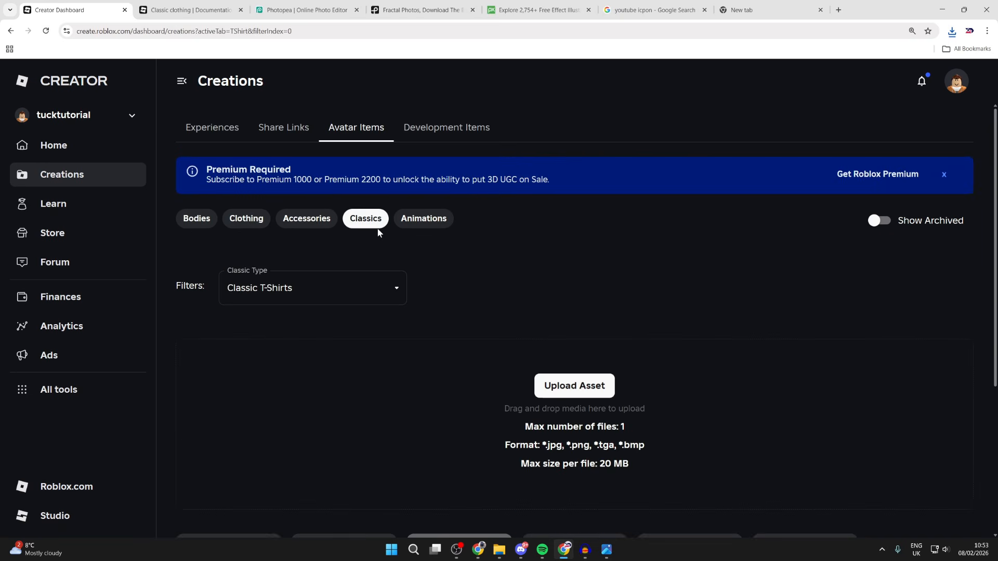
scroll(374, 232, "down", 1)
left_click(305, 236)
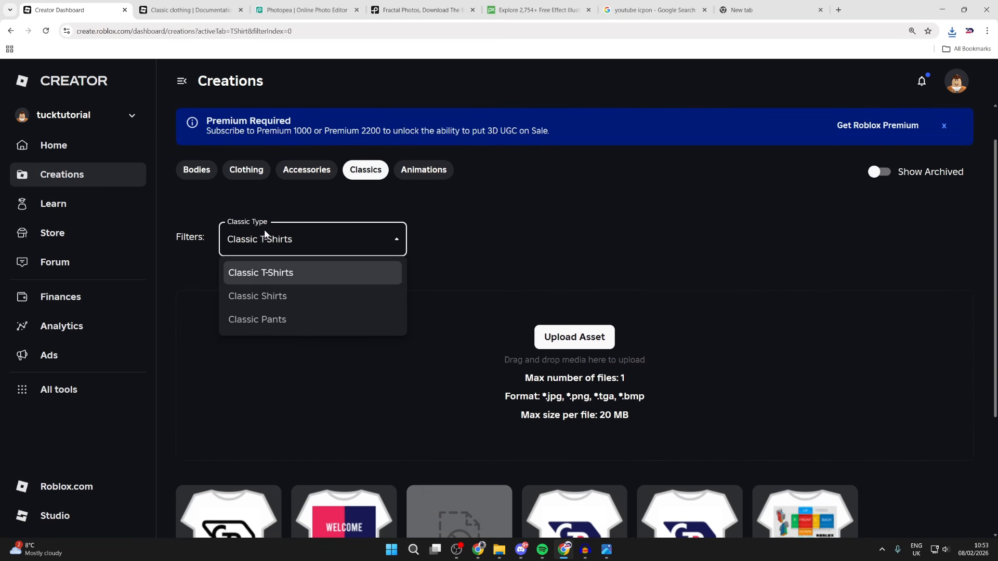
left_click(296, 296)
Start a new shirt asset upload and choose Template-Shirts-R15 (2).png from Downloads as its image
left_click(561, 335)
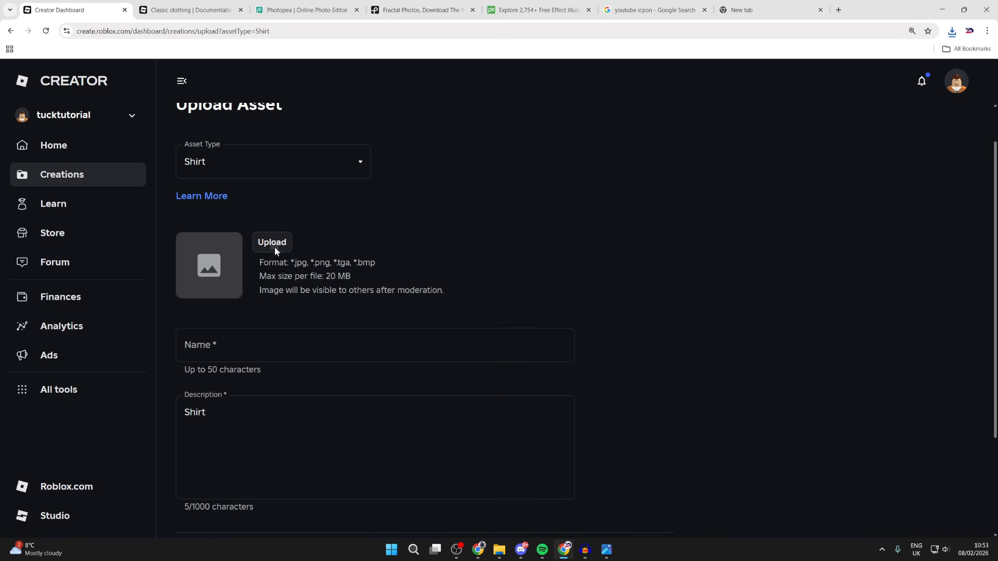
left_click(274, 248)
left_click(274, 290)
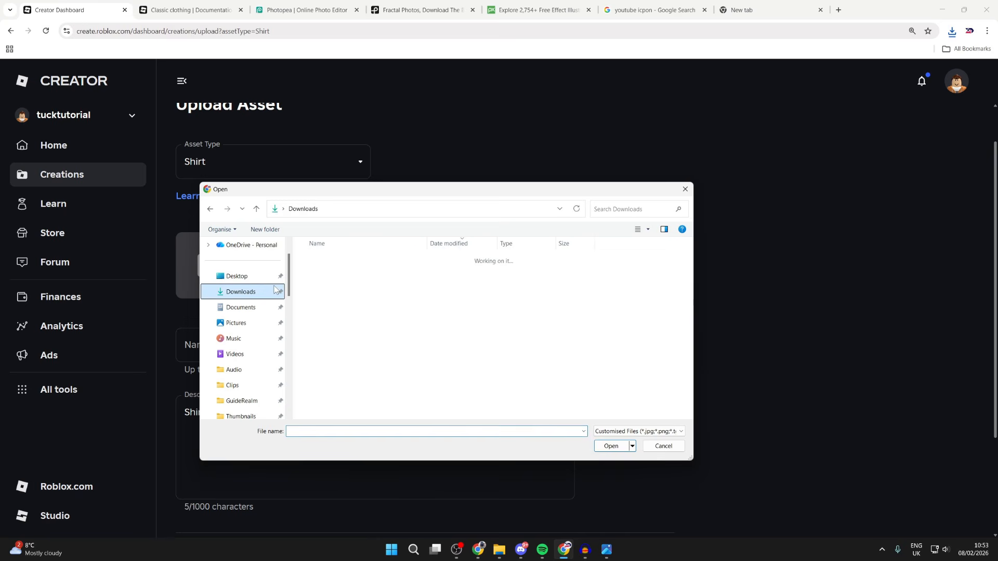
left_click(357, 270)
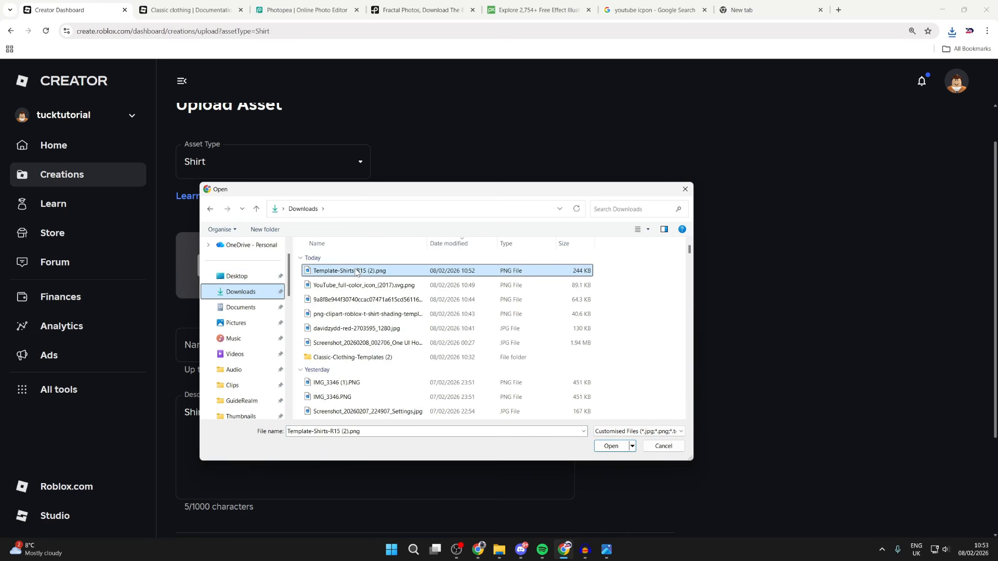
left_click(612, 447)
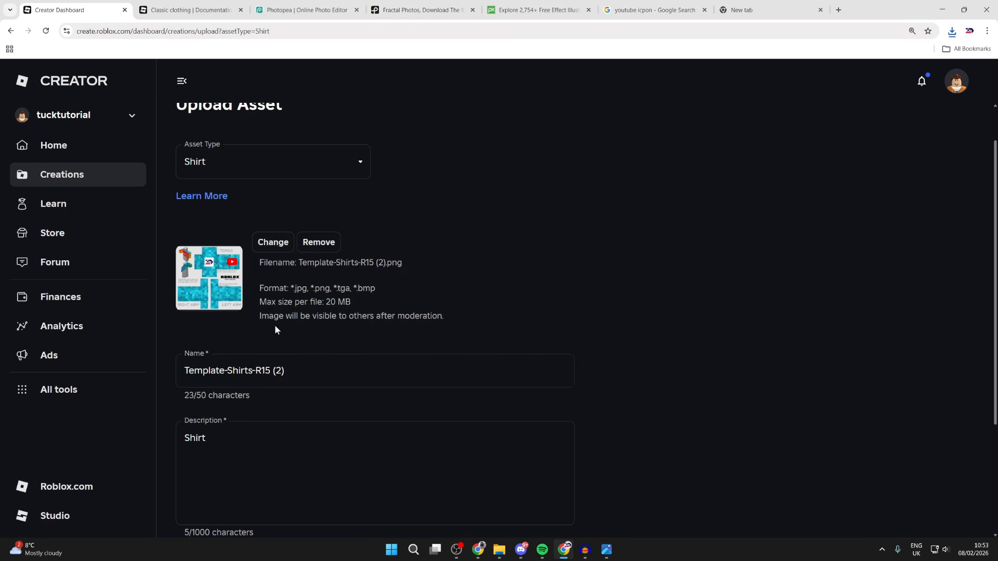
Name the shirt asset Custom GuideRealm and upload it, accepting the 10 Robux fee
scroll(276, 330, "down", 2)
left_click_drag(314, 271, 173, 274)
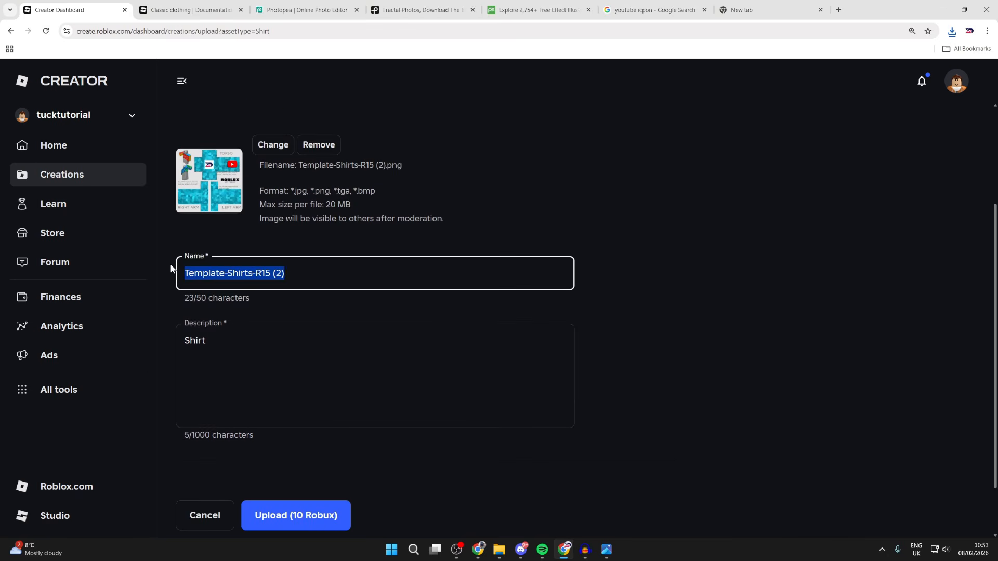
type("CU")
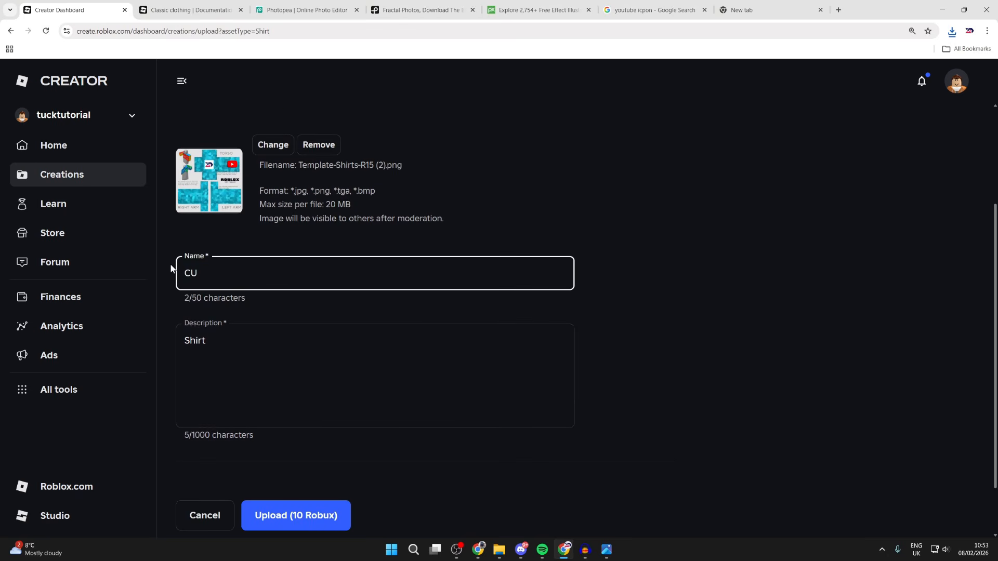
type("ustom GuideRealm")
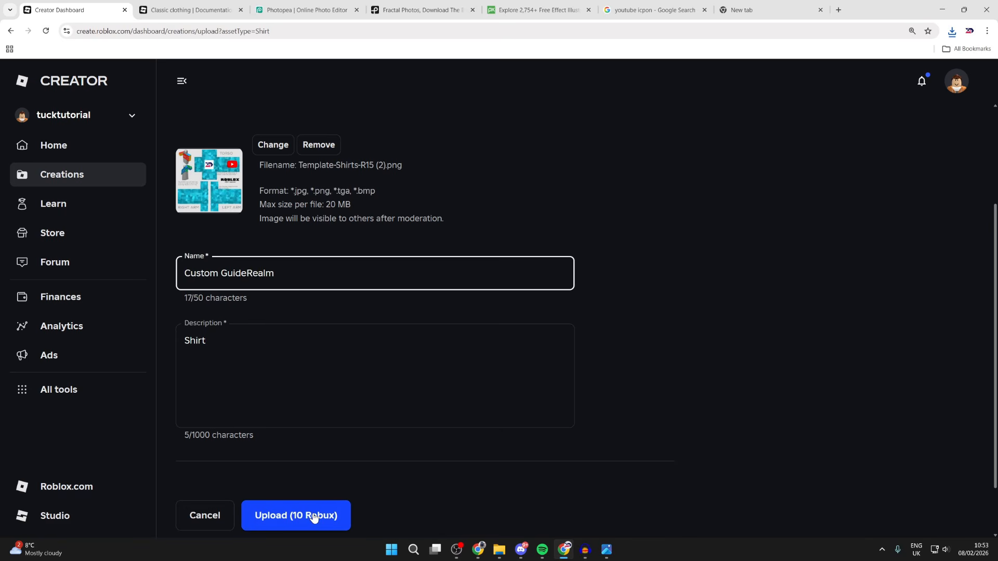
scroll(260, 500, "down", 2)
left_click(309, 453)
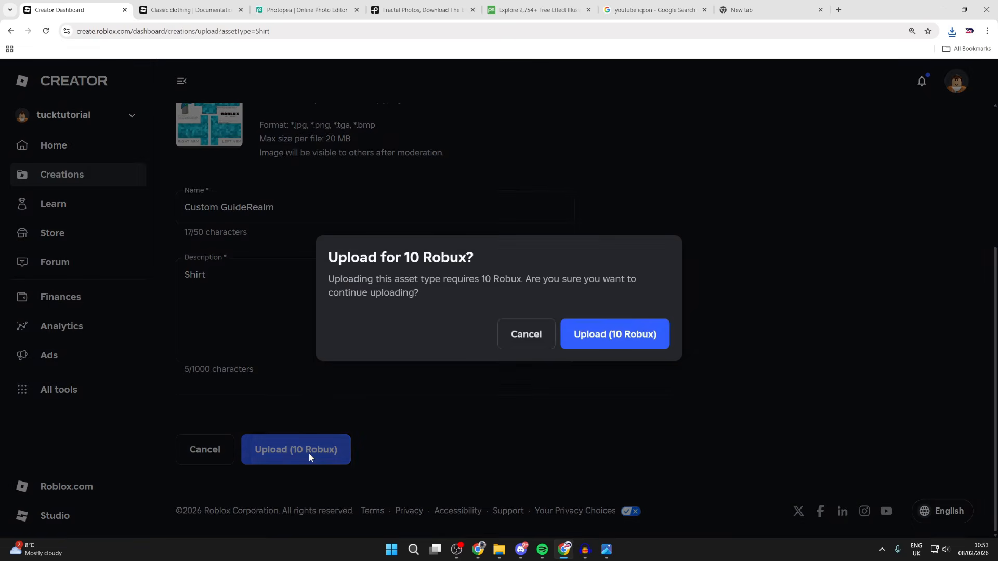
left_click(599, 339)
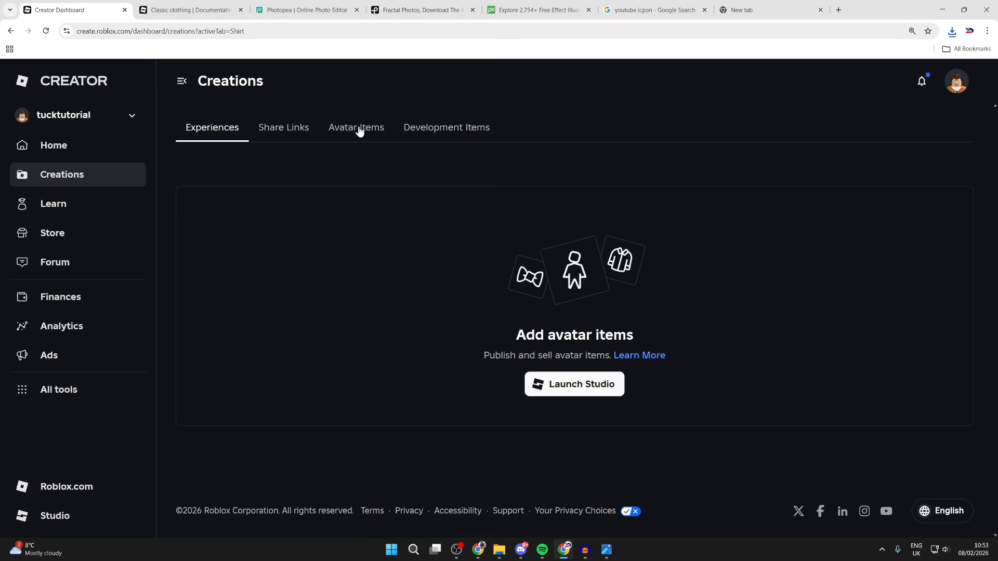
Filter the Classics avatar items to Classic Shirts and open the Custom GuideRealm shirt's configuration page
left_click(358, 129)
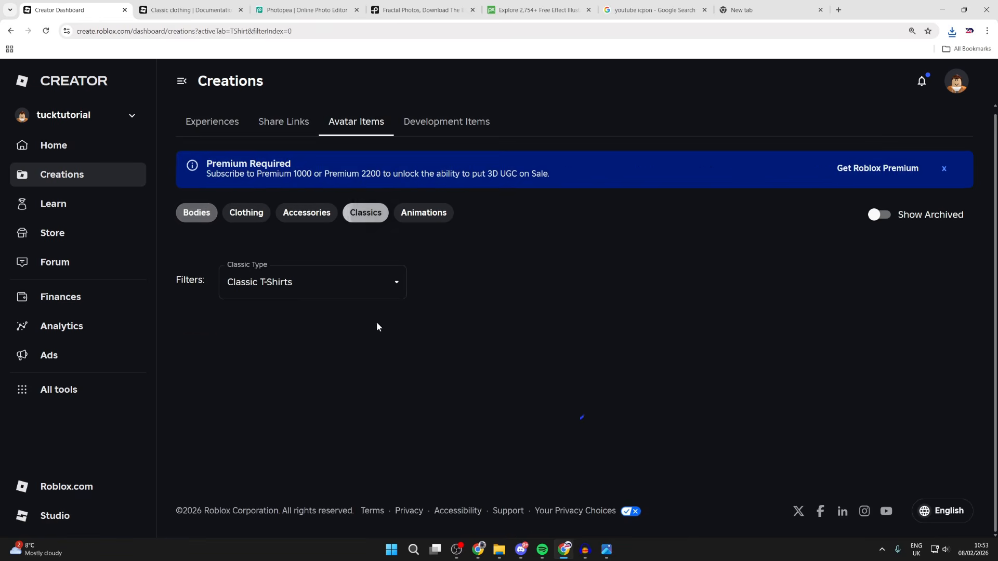
left_click(333, 239)
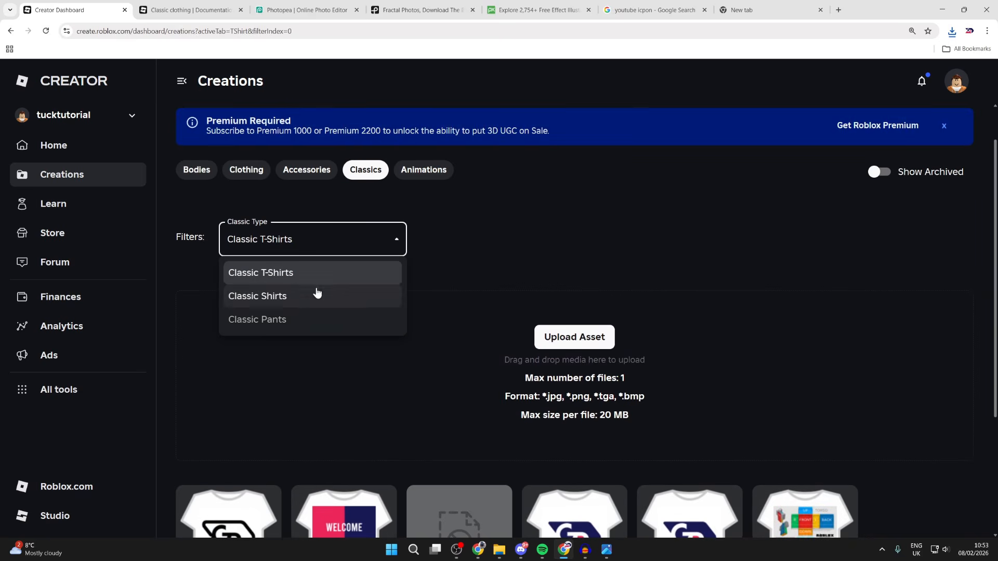
left_click(317, 294)
scroll(314, 292, "down", 2)
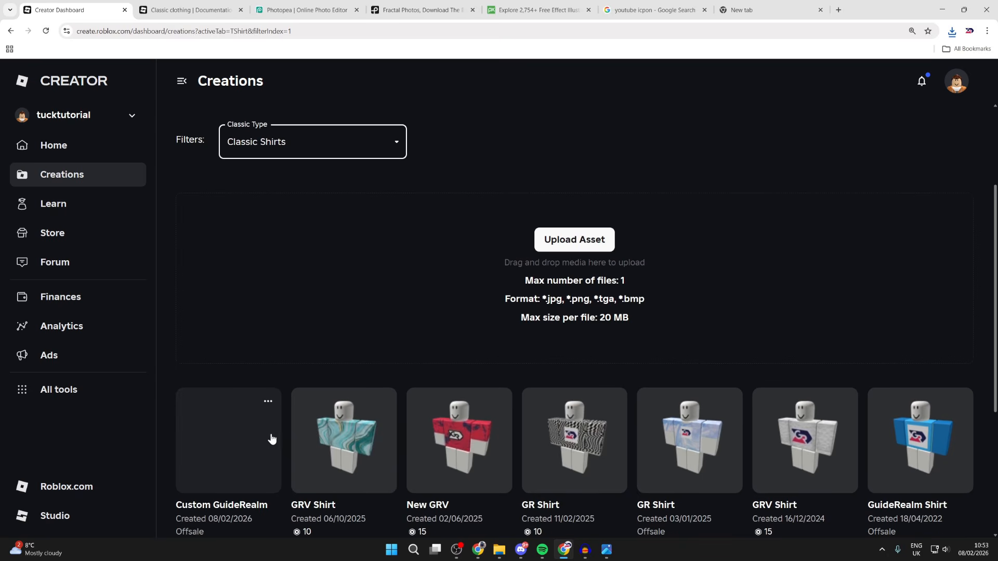
left_click(226, 446)
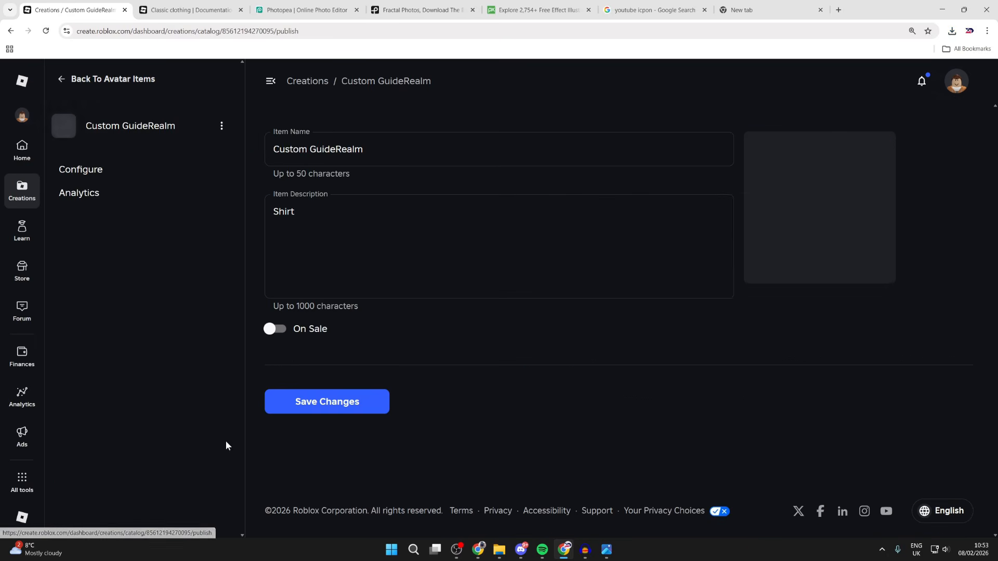
Put the Custom GuideRealm shirt on sale at a price of 15 and publish the item
left_click(269, 333)
left_click(333, 404)
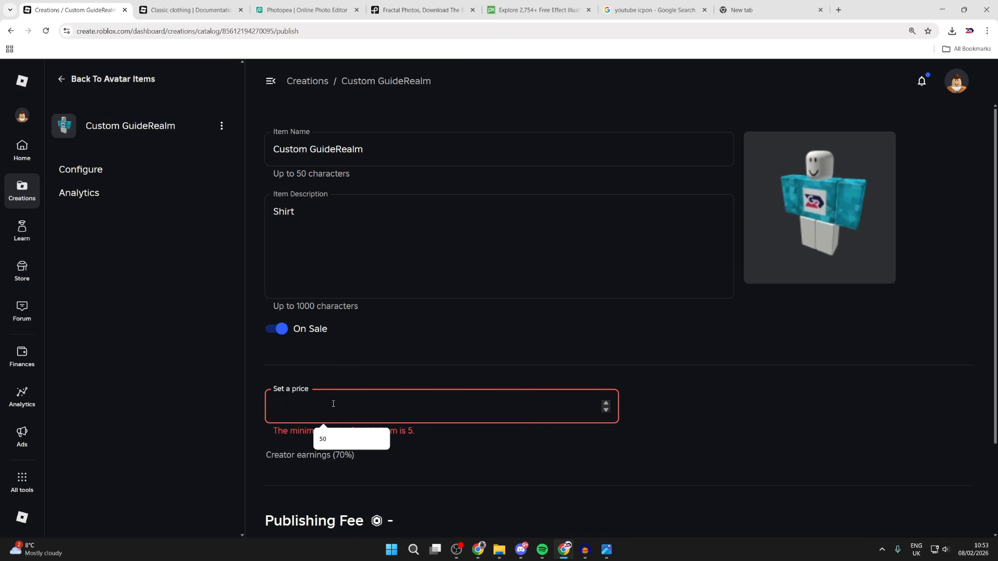
type("15")
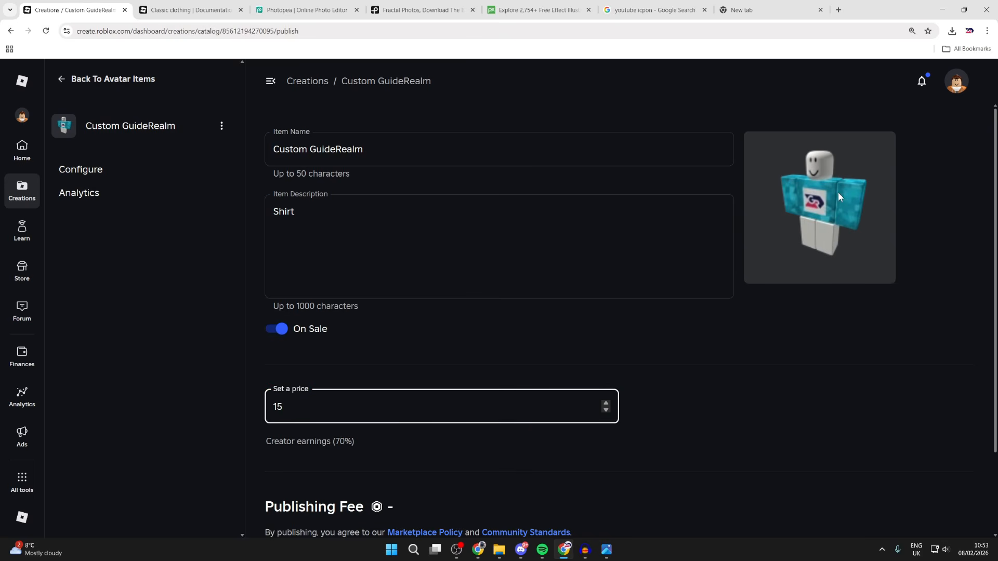
scroll(685, 354, "down", 2)
left_click(357, 479)
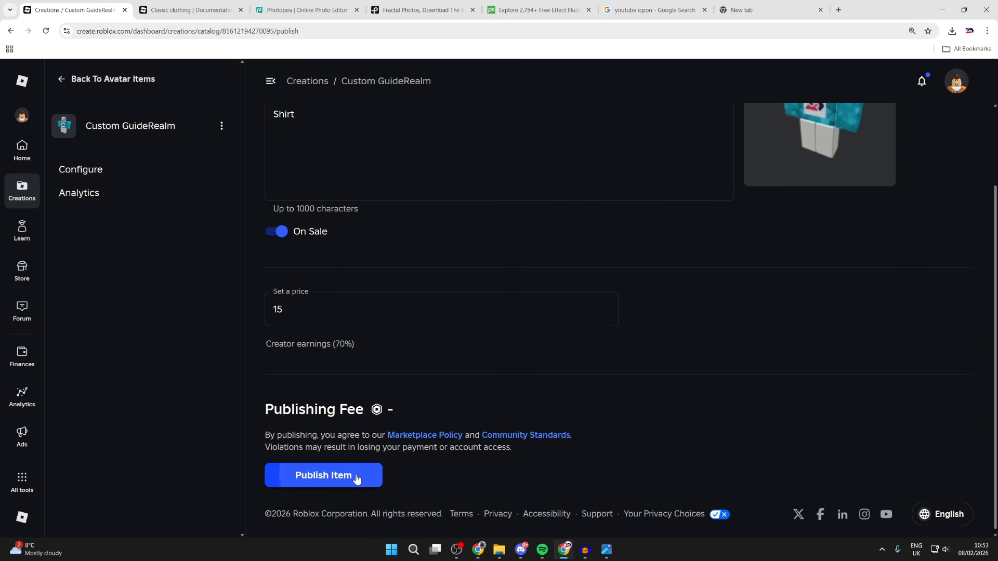
scroll(364, 473, "down", 1)
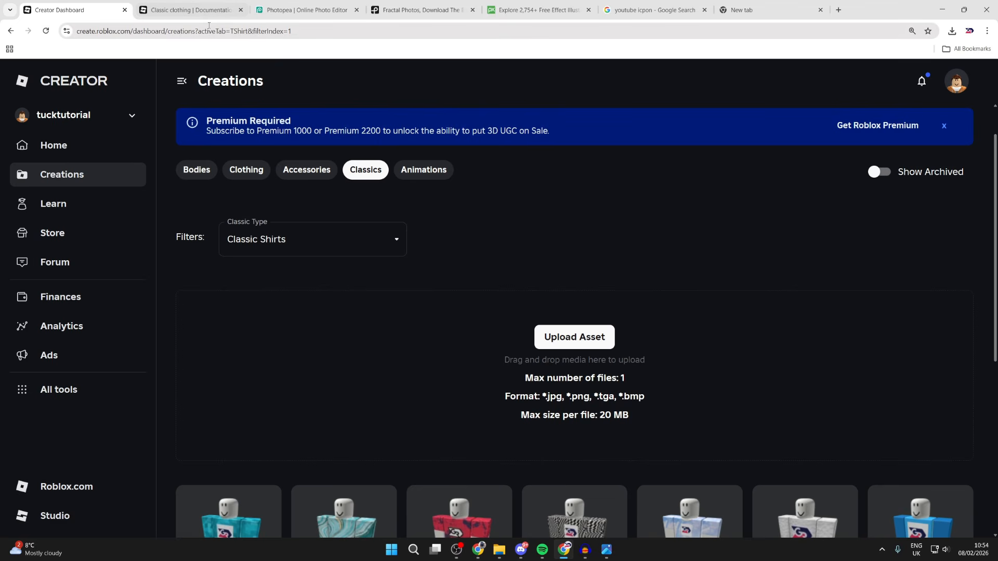
Go to roblox.com/home and open the Avatar Editor
left_click(165, 30)
type("roblox.com/home")
key("Return")
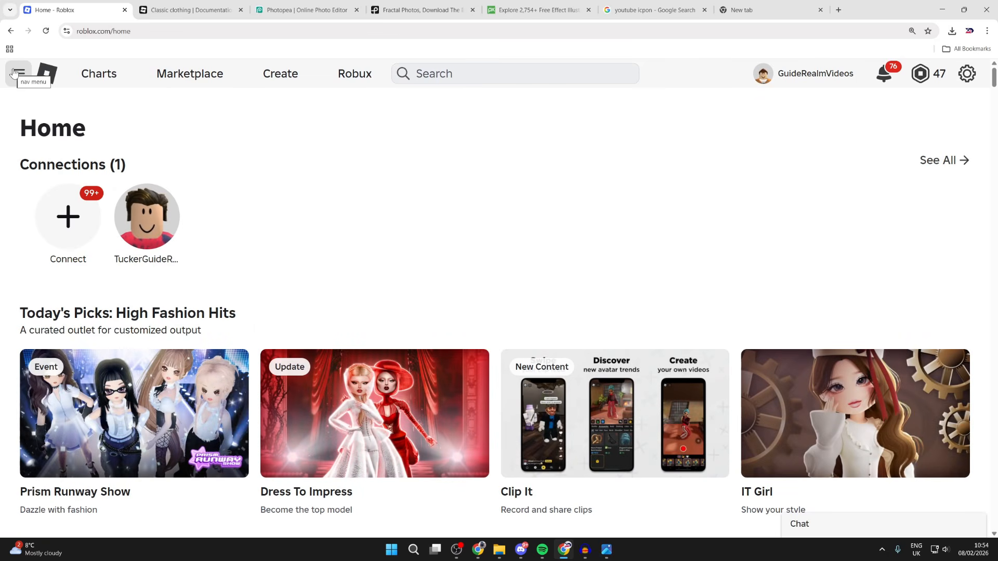
left_click(16, 73)
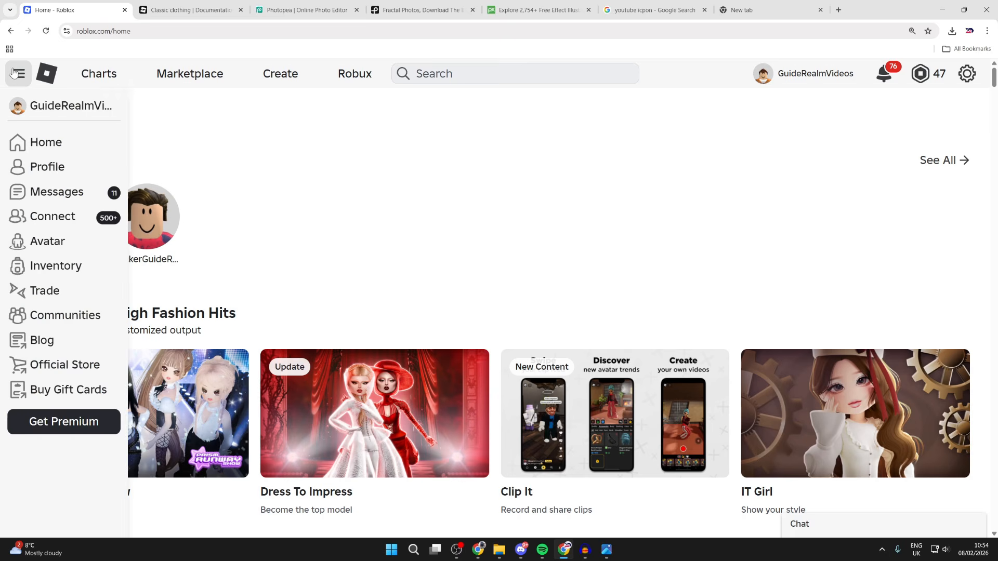
left_click(46, 245)
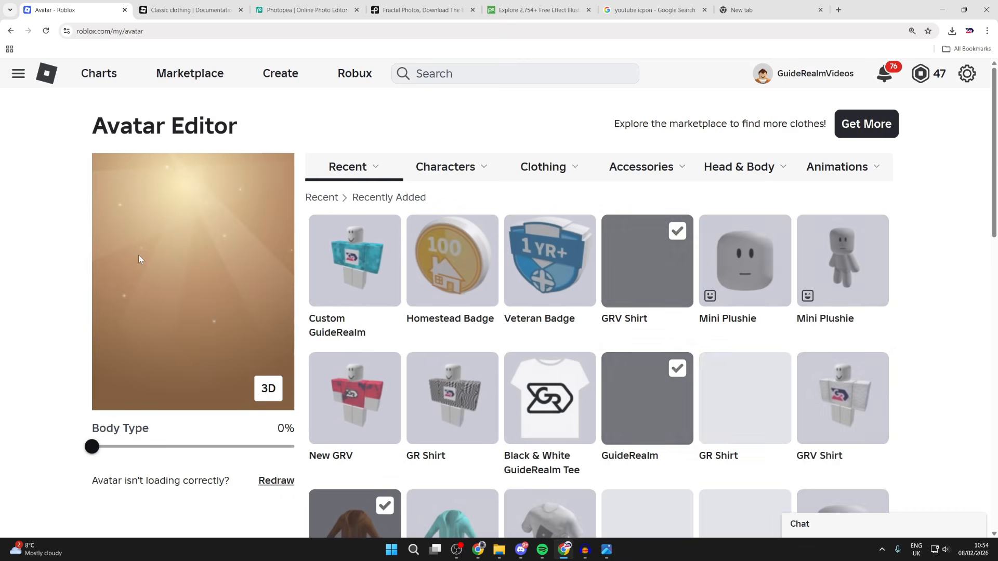
Equip the Custom GuideRealm shirt on the avatar and take off the GuideRealm T-shirt covering it
left_click(358, 258)
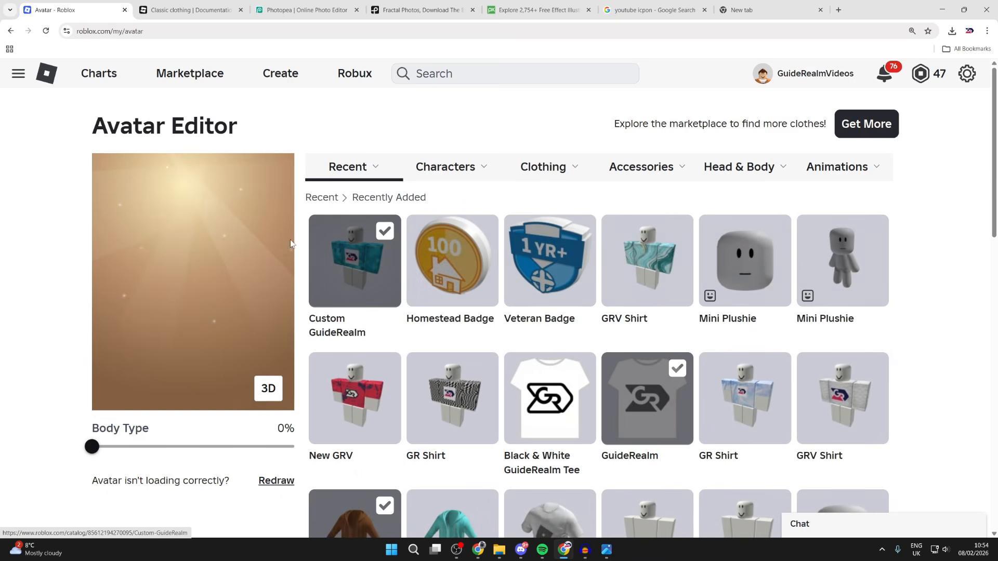
scroll(366, 314, "down", 1)
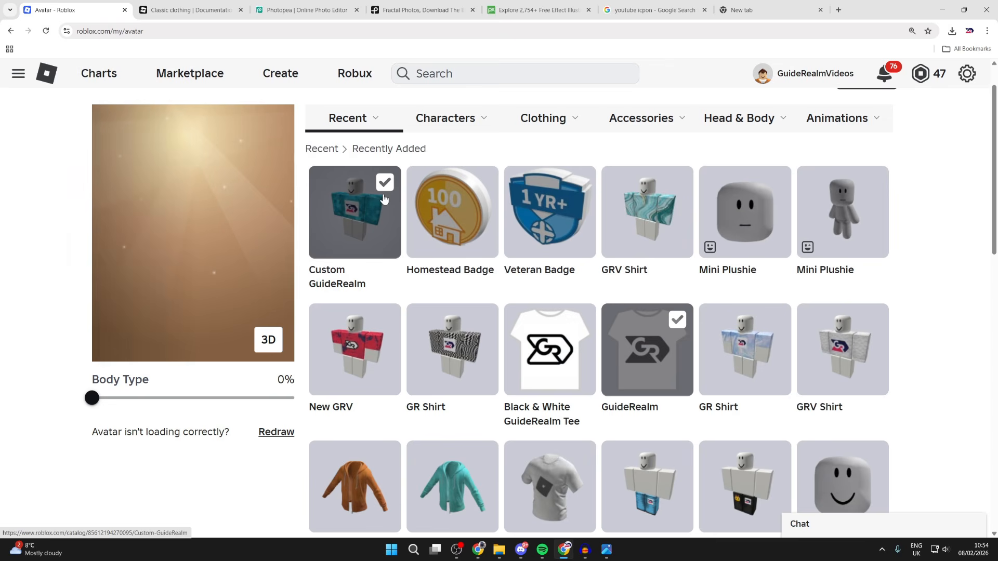
left_click(634, 321)
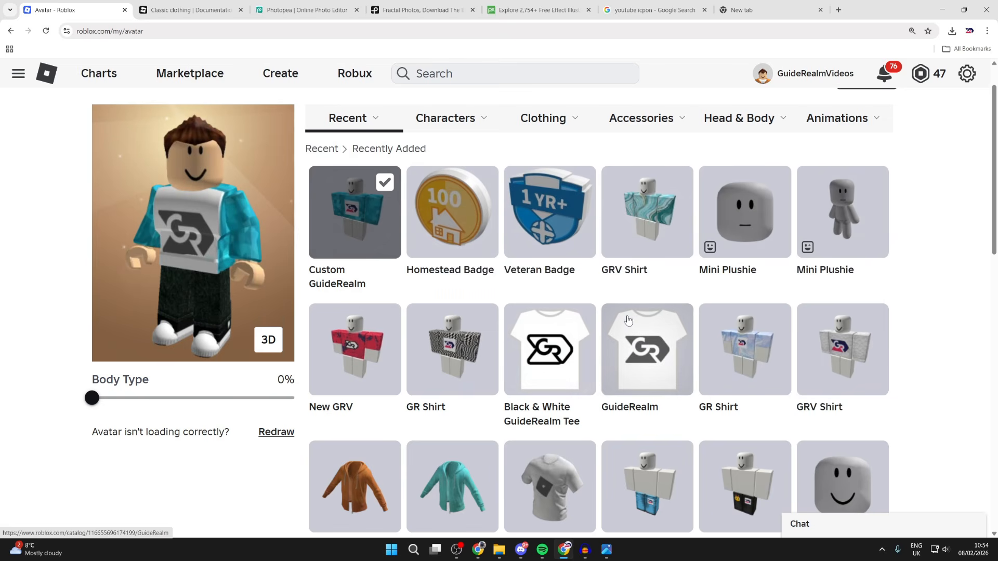